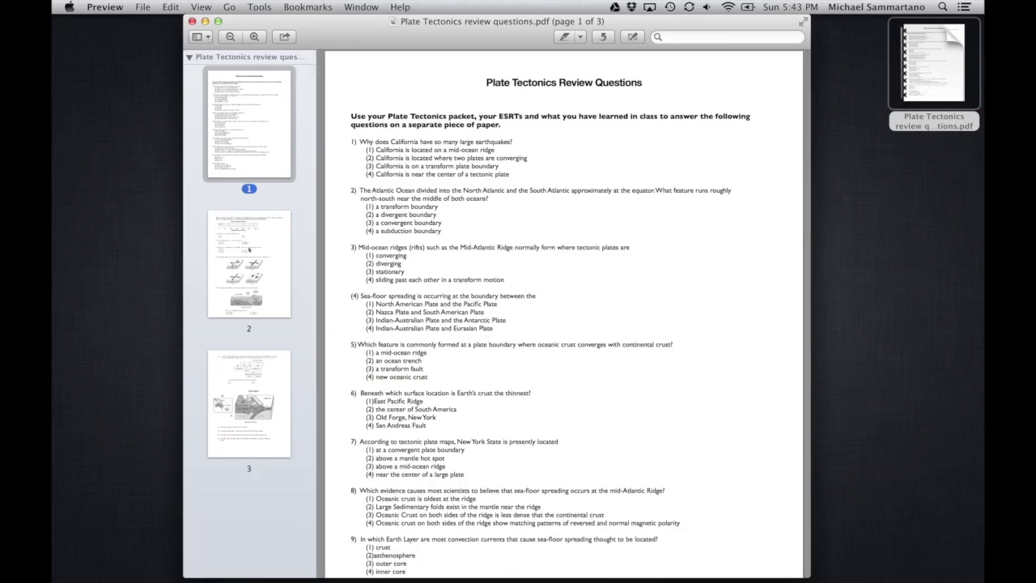
# Step: Browse pages 2, 3, 2 and 1 of the review questions PDF in Preview
pyautogui.click(250, 252)
pyautogui.click(247, 389)
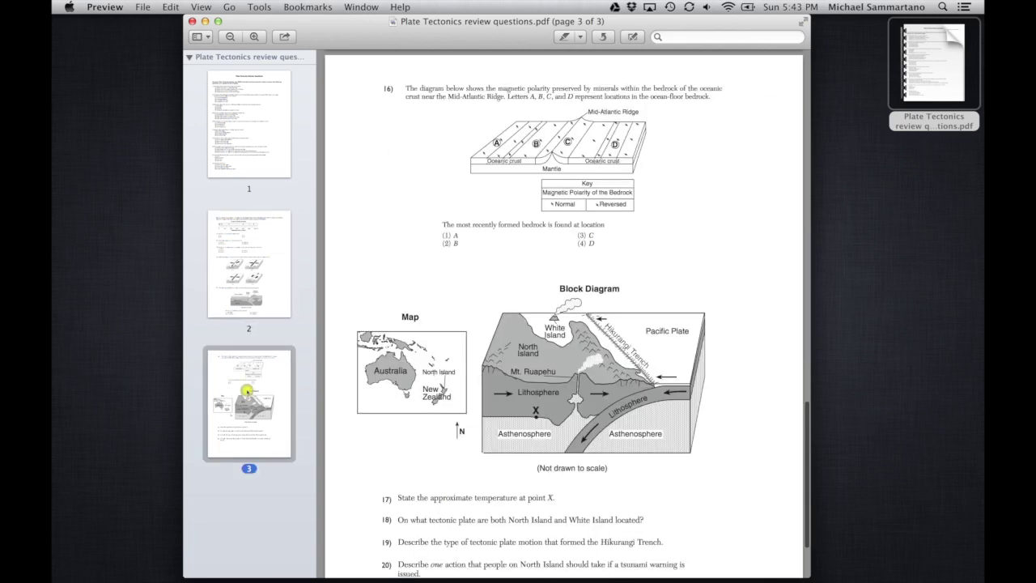
pyautogui.scroll(-3, 434, 353)
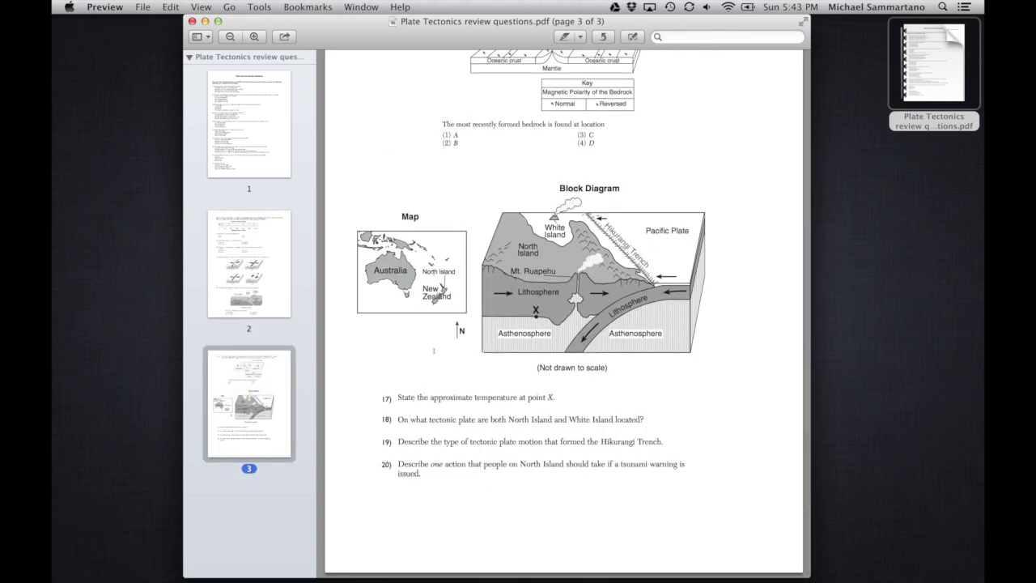
pyautogui.click(272, 240)
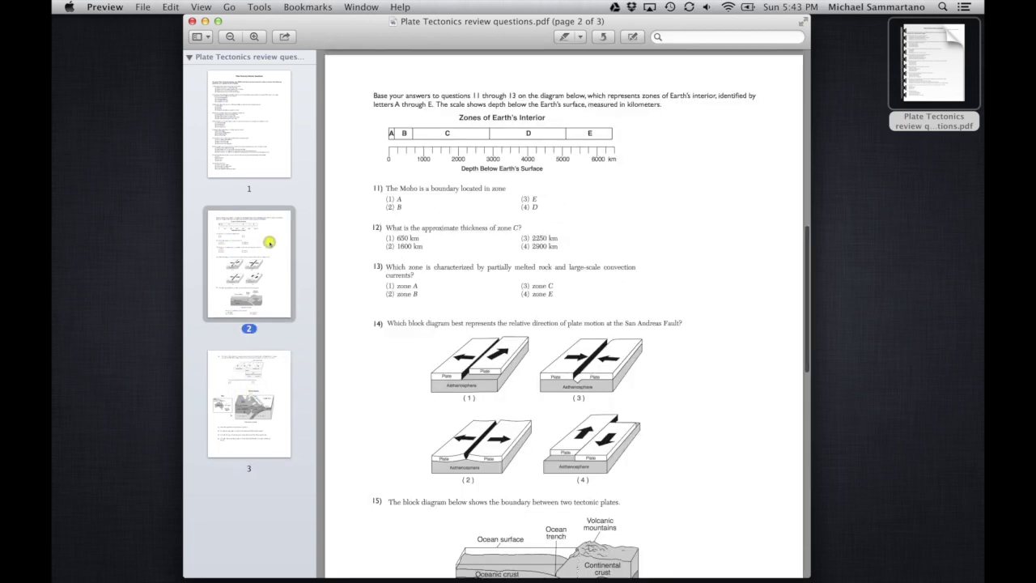
pyautogui.click(267, 141)
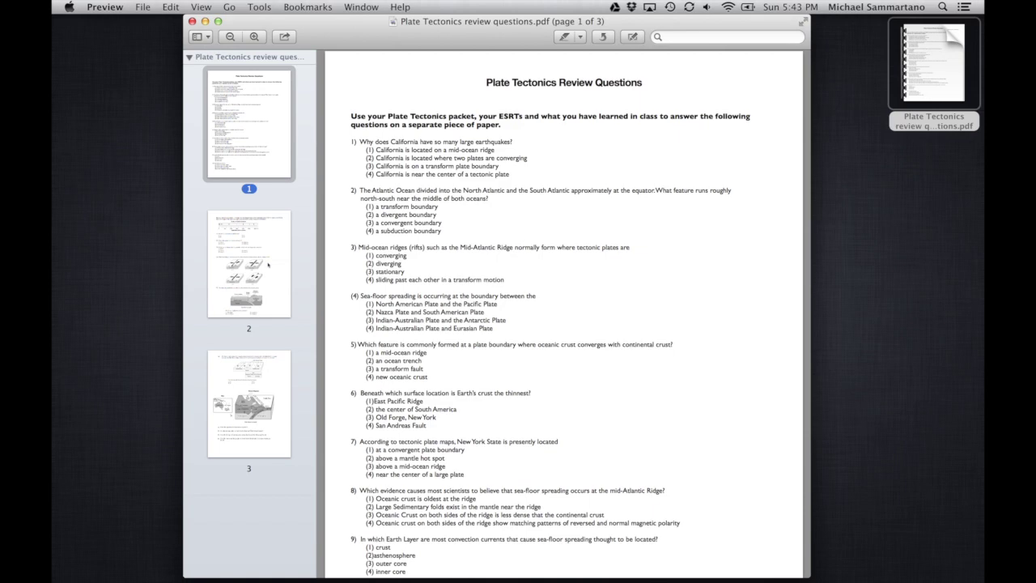
# Step: Show page 3 with the Block Diagram and move the Preview window down and right
pyautogui.click(268, 263)
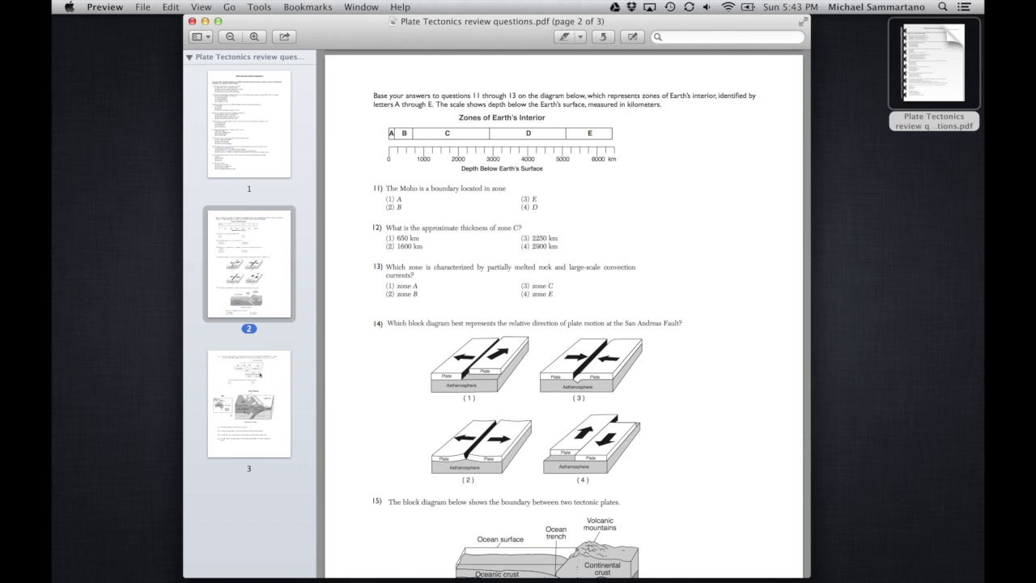
pyautogui.click(260, 375)
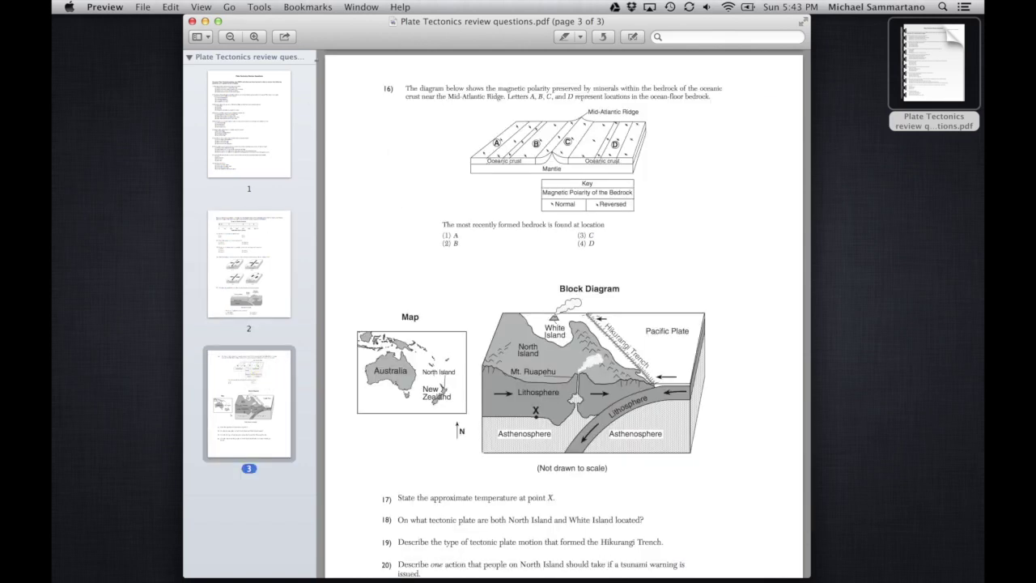
pyautogui.moveTo(332, 35); pyautogui.dragTo(388, 45)
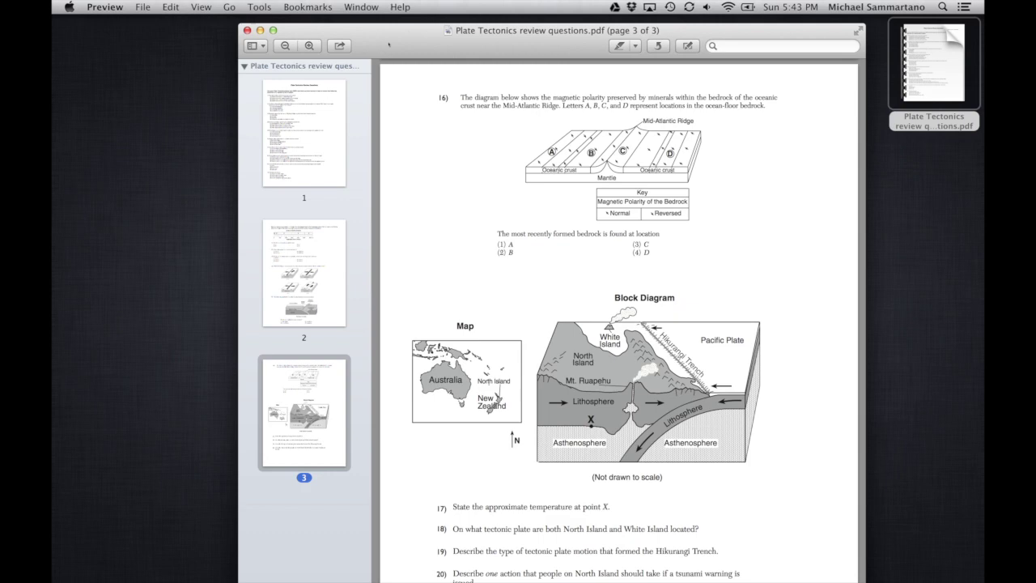
pyautogui.moveTo(389, 44); pyautogui.dragTo(392, 40)
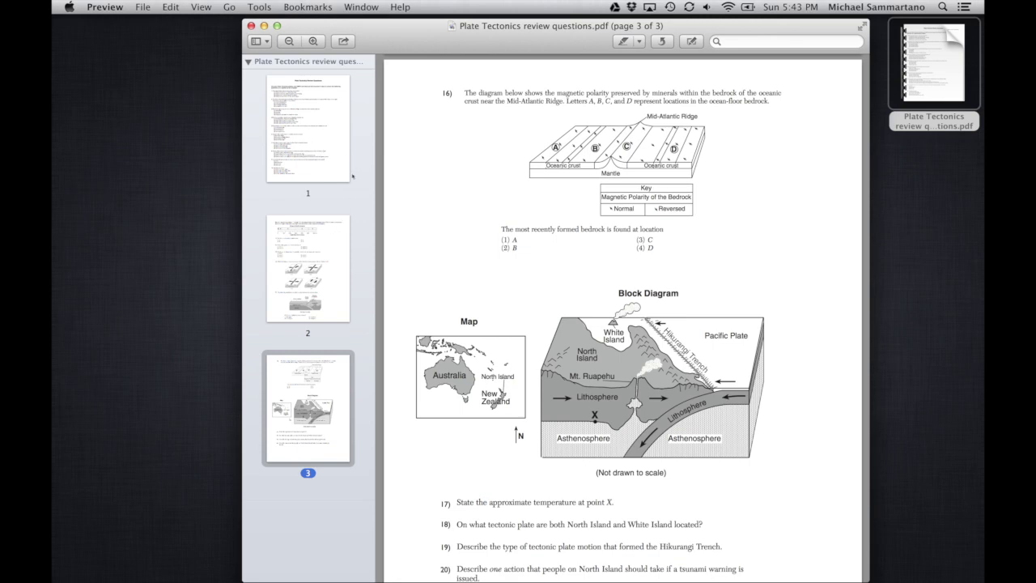
# Step: Launch Keynote and create a new presentation with the White theme
pyautogui.moveTo(68, 293)
pyautogui.click(68, 272)
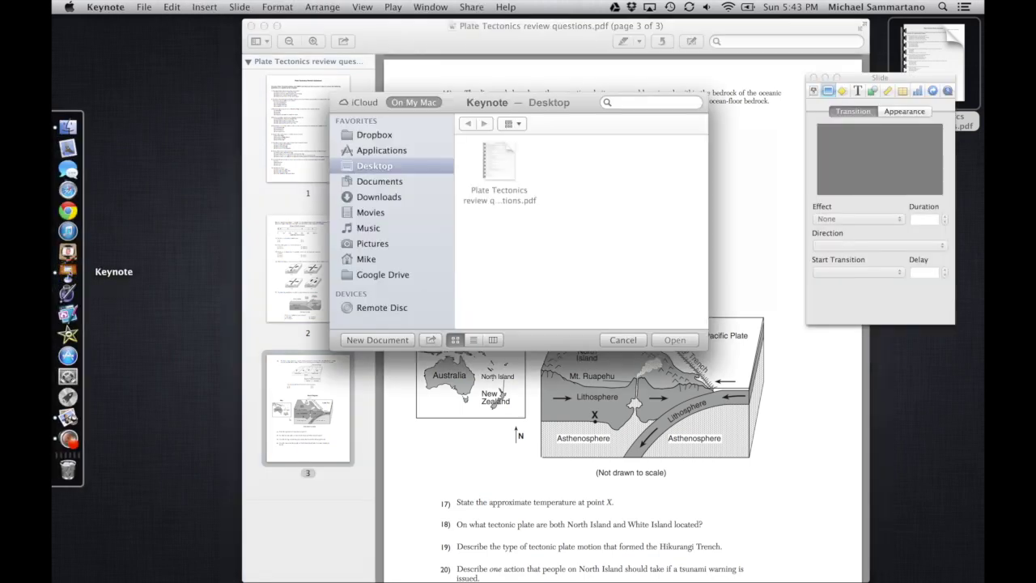
pyautogui.press('super+w')
pyautogui.press('super+n')
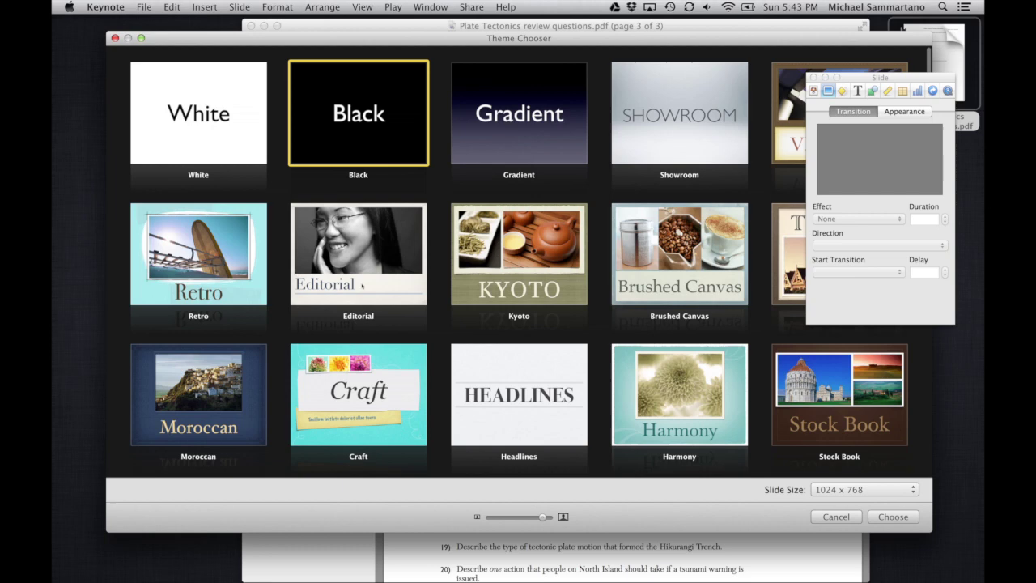
pyautogui.doubleClick(242, 140)
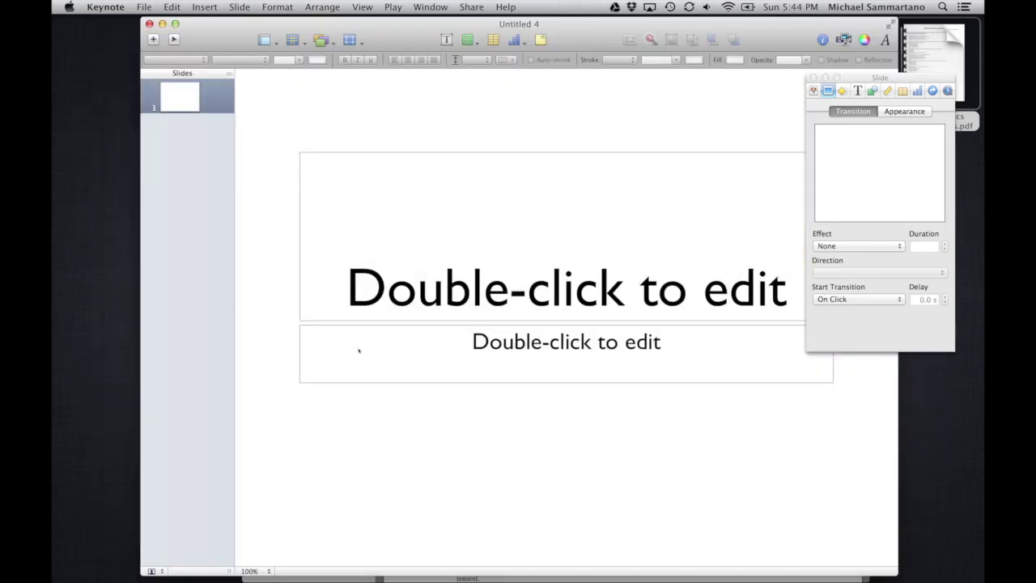
# Step: Delete both placeholder text boxes, set the slide zoom to 75%, and shift the window right
pyautogui.click(359, 350)
pyautogui.press('super+a')
pyautogui.press('Delete')
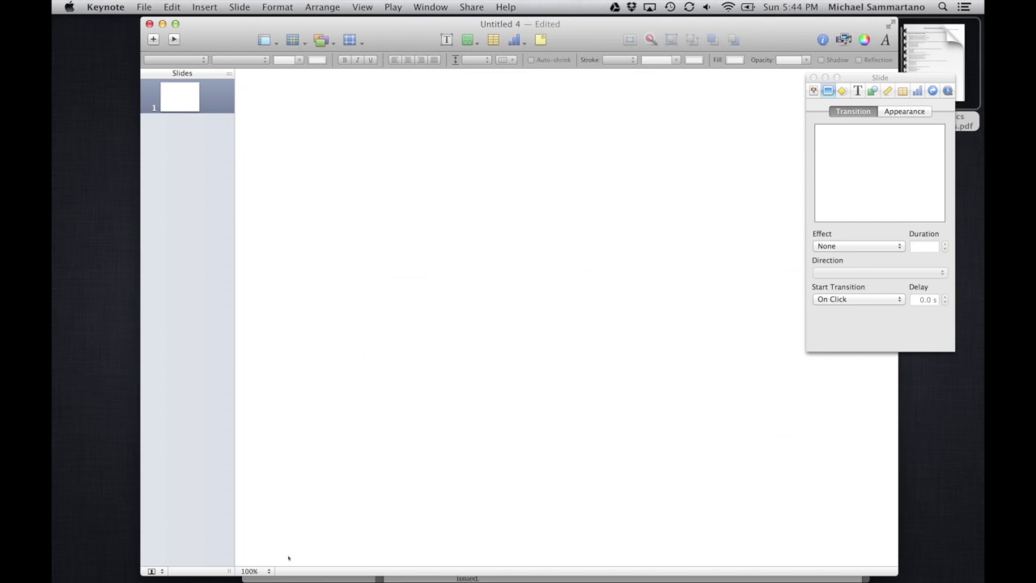
pyautogui.click(269, 571)
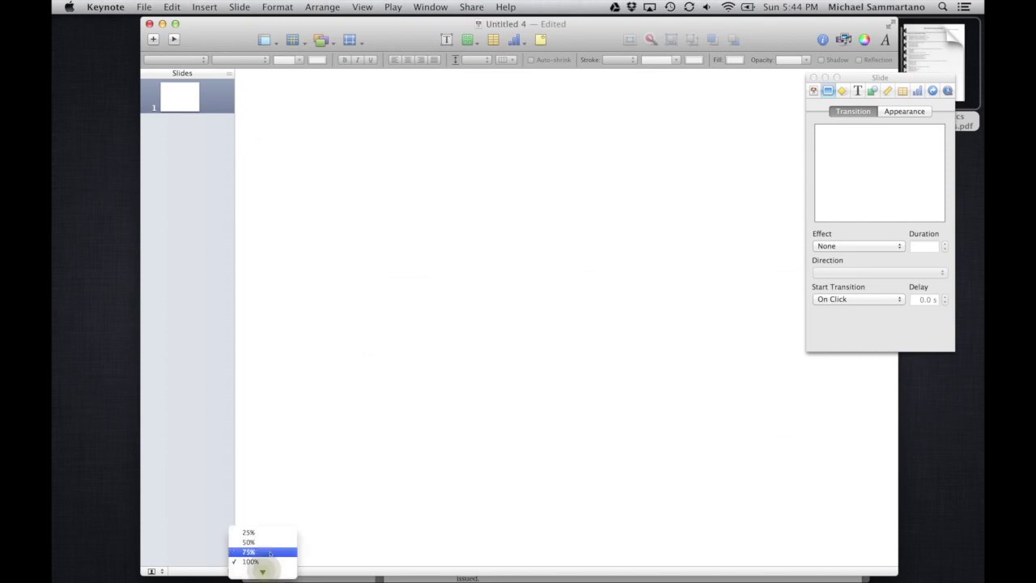
pyautogui.click(270, 553)
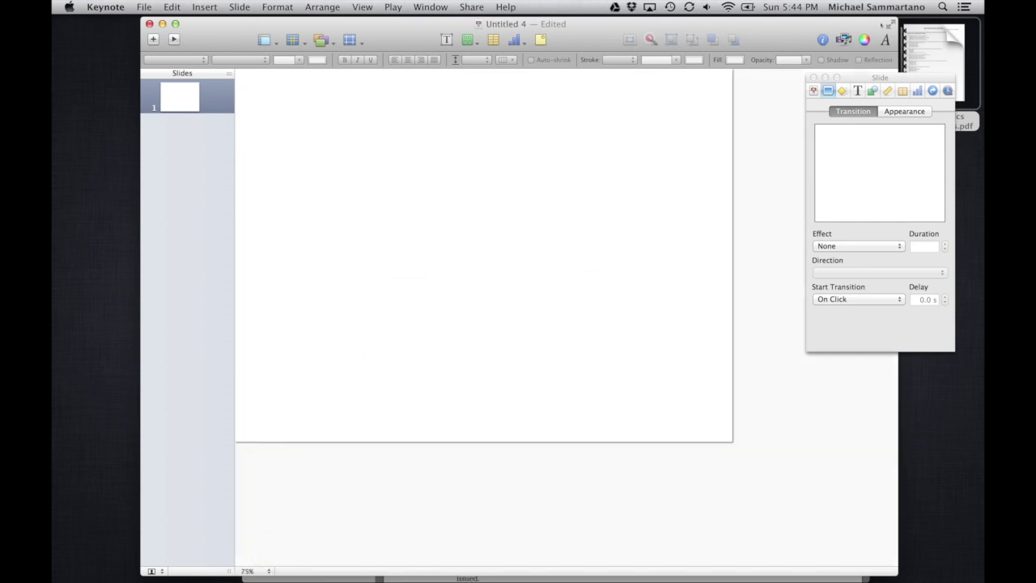
pyautogui.moveTo(800, 22); pyautogui.dragTo(916, 34)
# Step: Bring Preview forward, move it left beside Keynote, and switch the sidebar to Content Only
pyautogui.click(268, 144)
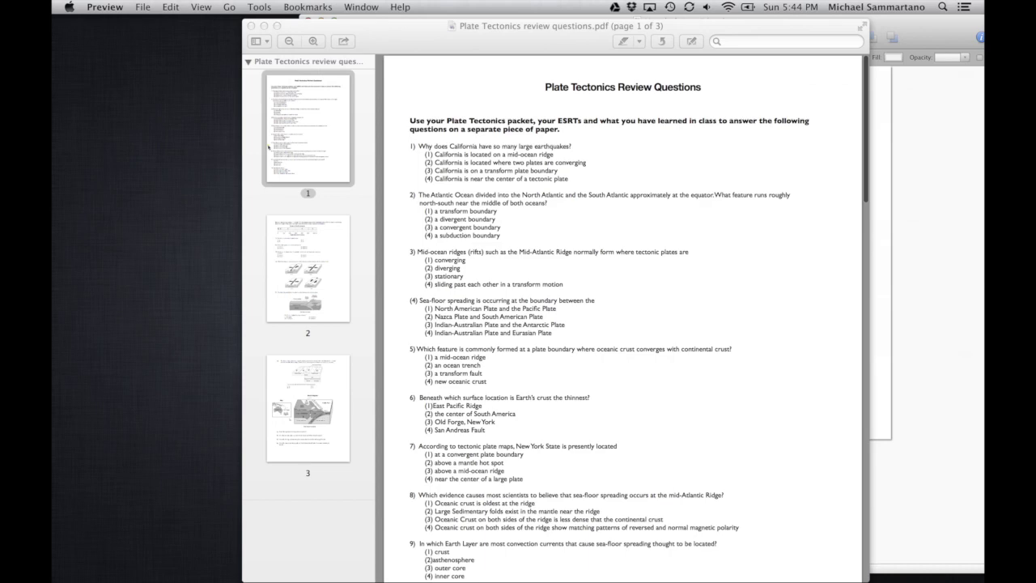
pyautogui.moveTo(441, 38); pyautogui.dragTo(287, 60)
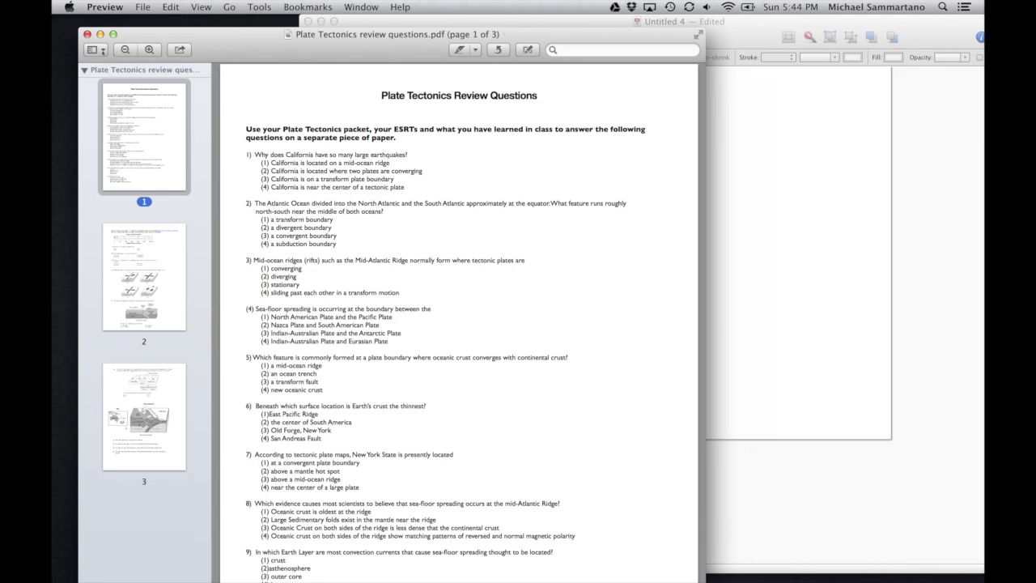
pyautogui.click(96, 50)
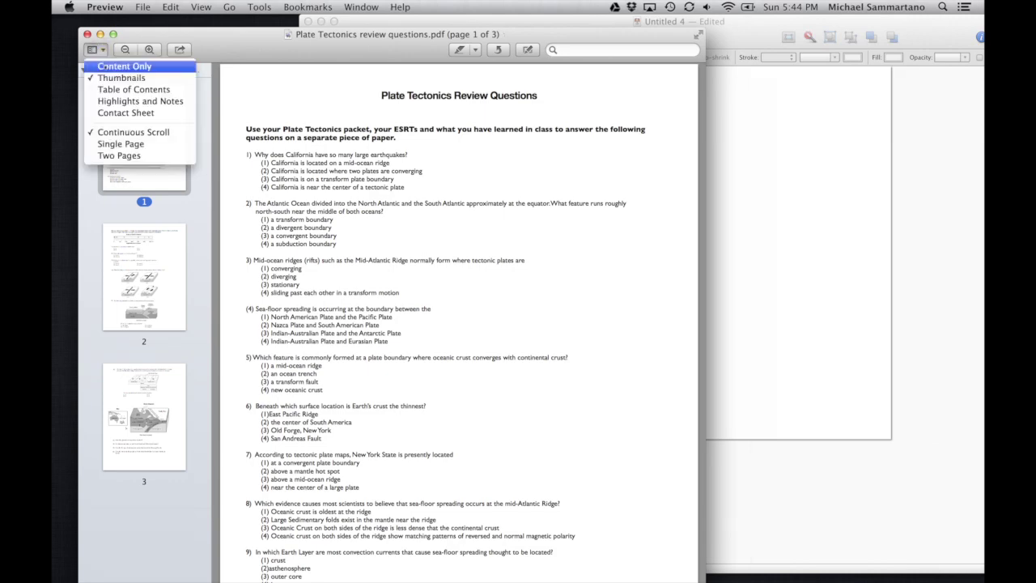
pyautogui.click(102, 67)
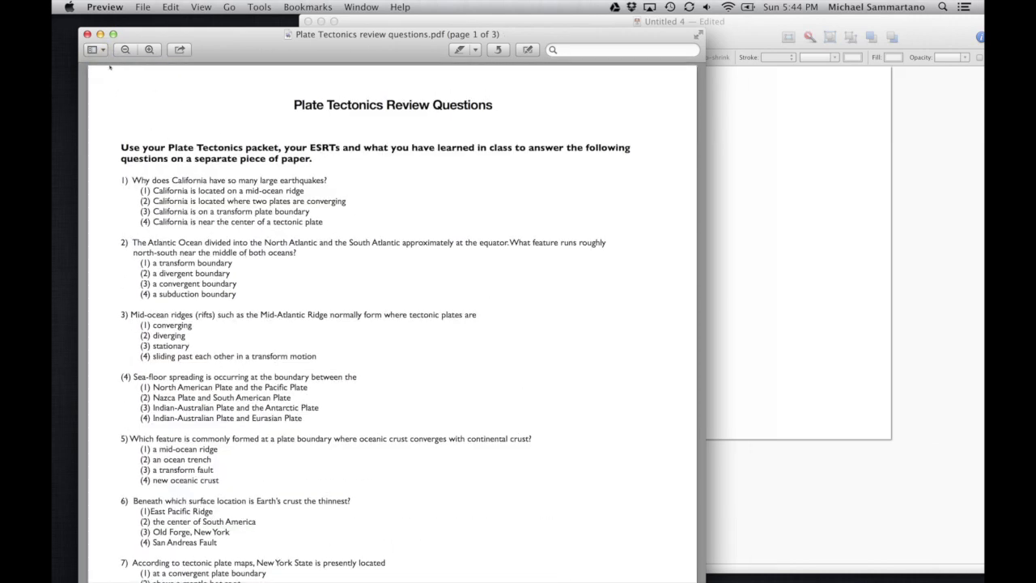
# Step: Restore the thumbnail sidebar and go to page 3 by way of page 2
pyautogui.click(106, 51)
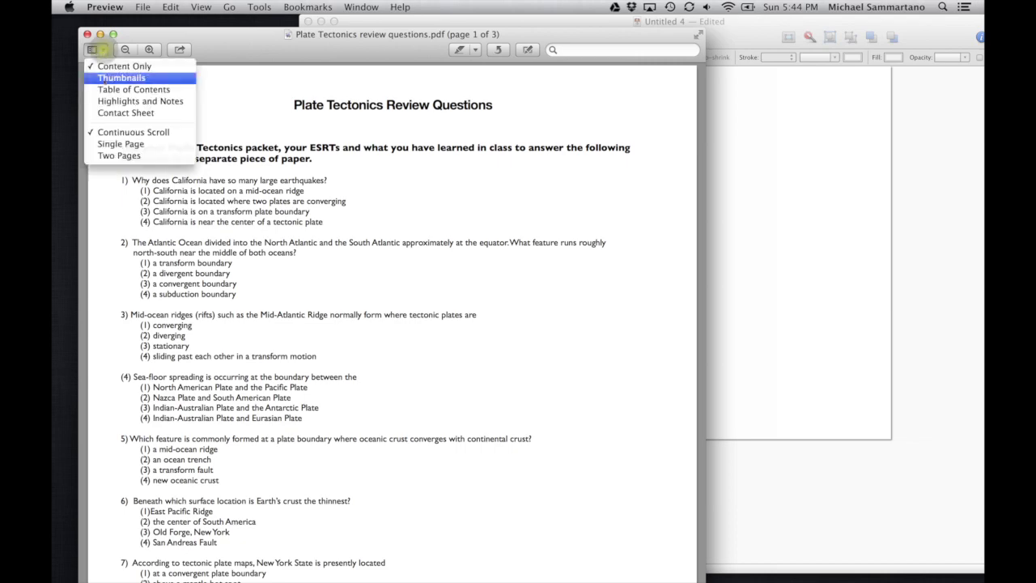
pyautogui.click(103, 77)
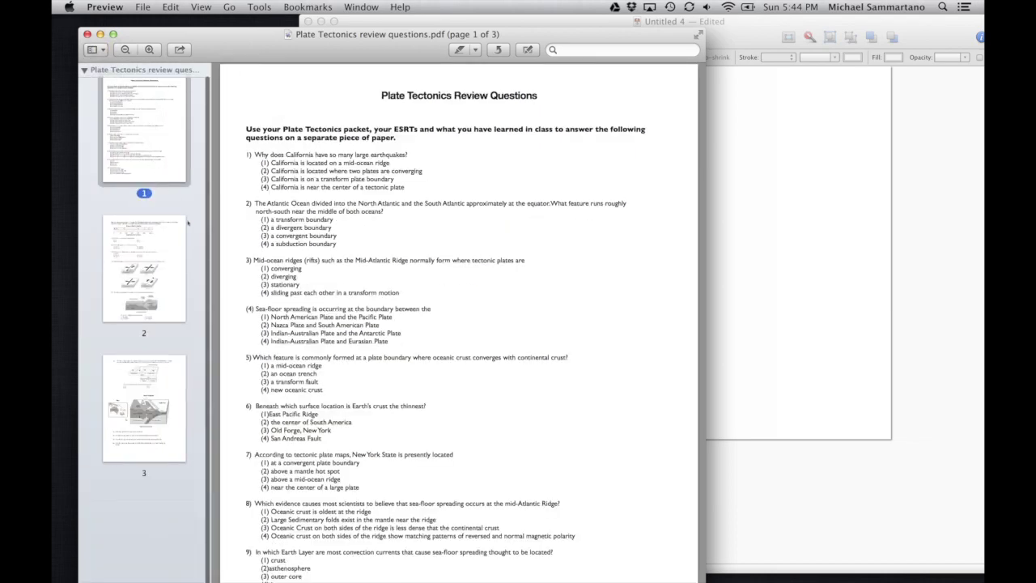
pyautogui.click(159, 278)
pyautogui.click(146, 396)
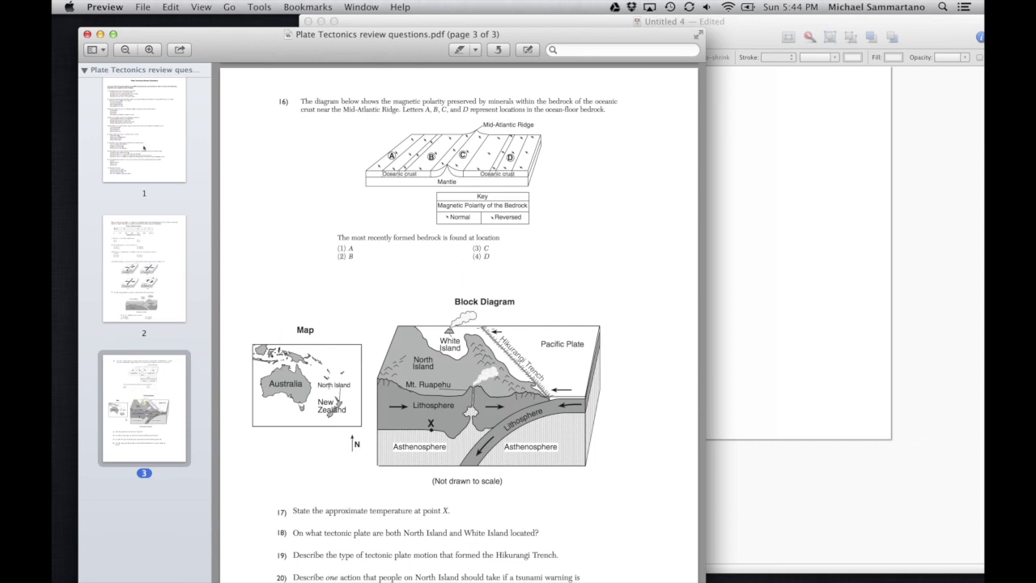
# Step: Place PDF page 1 on slide 1 and add a blank slide 2 without placeholders
pyautogui.moveTo(144, 147); pyautogui.dragTo(774, 304)
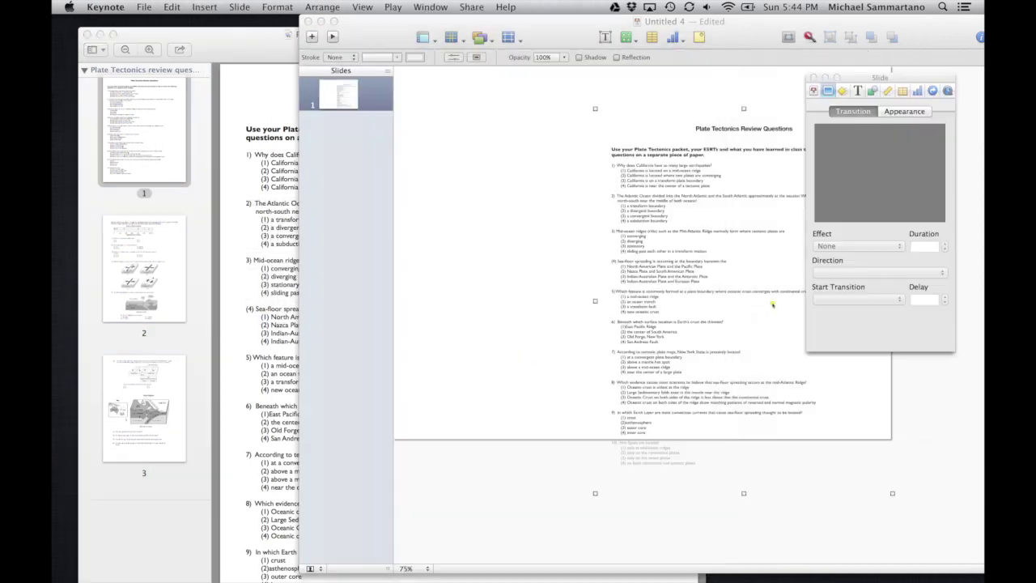
pyautogui.moveTo(704, 305); pyautogui.dragTo(605, 263)
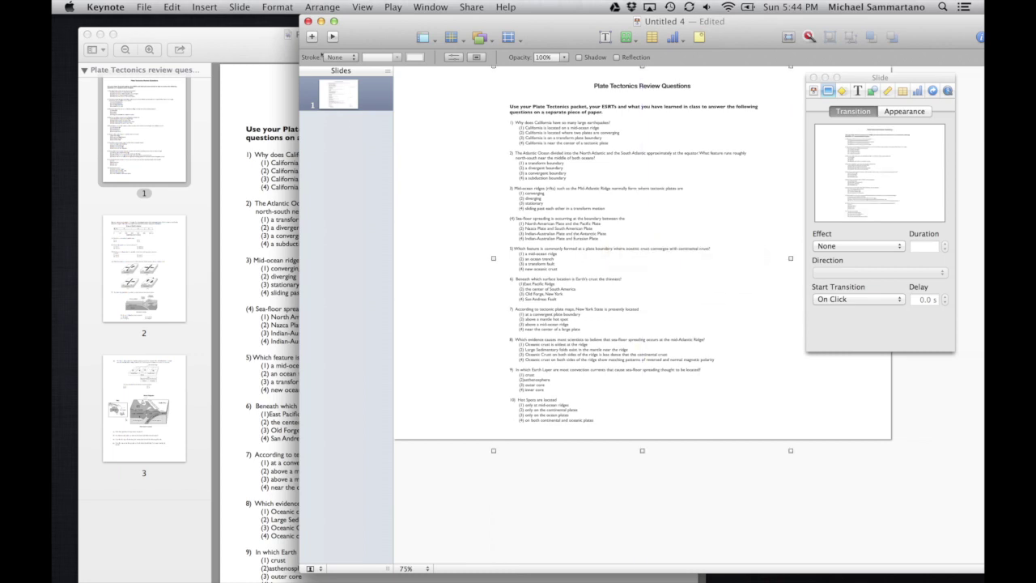
pyautogui.click(311, 36)
pyautogui.click(451, 228)
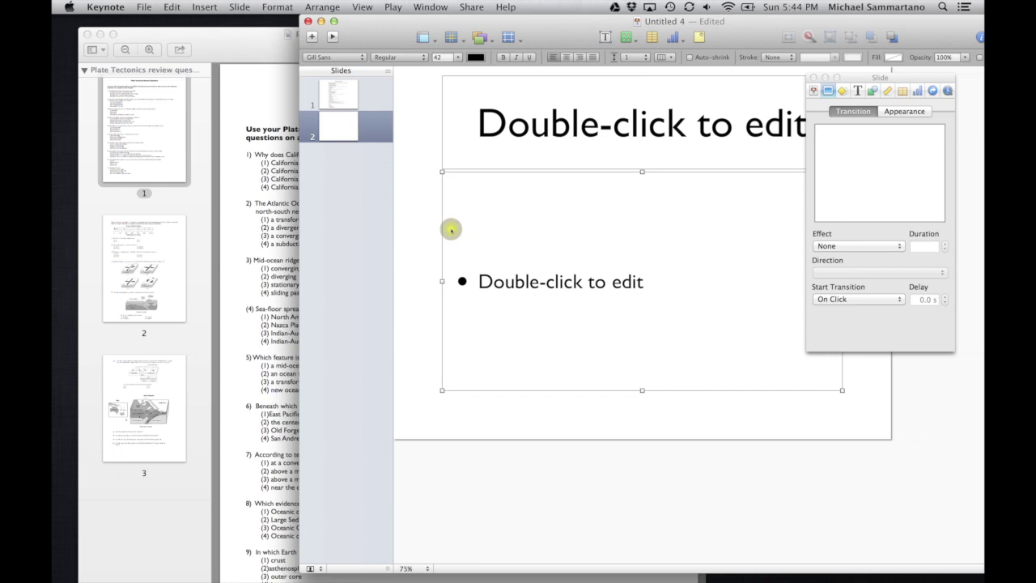
pyautogui.press('Delete')
# Step: Place PDF page 2 on slide 2, hide Preview, and reposition the Keynote window and image
pyautogui.click(157, 378)
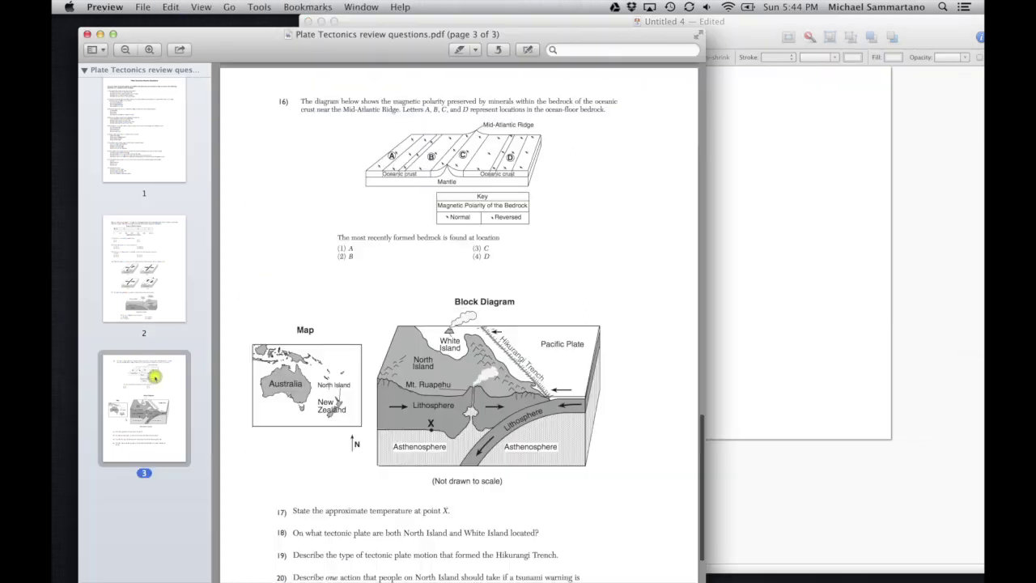
pyautogui.click(141, 251)
pyautogui.moveTo(141, 251); pyautogui.dragTo(735, 269)
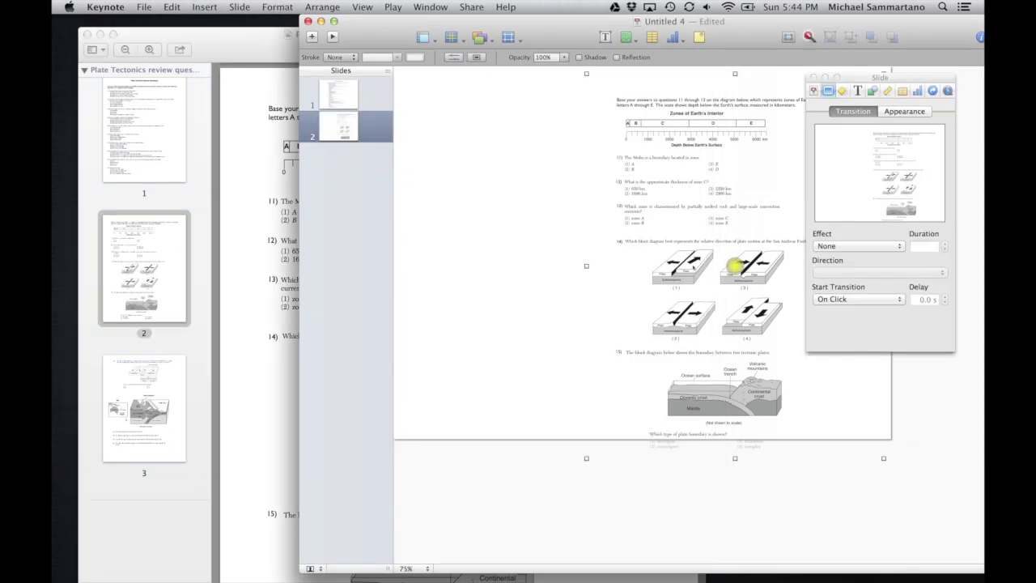
pyautogui.click(229, 312)
pyautogui.press('super+h')
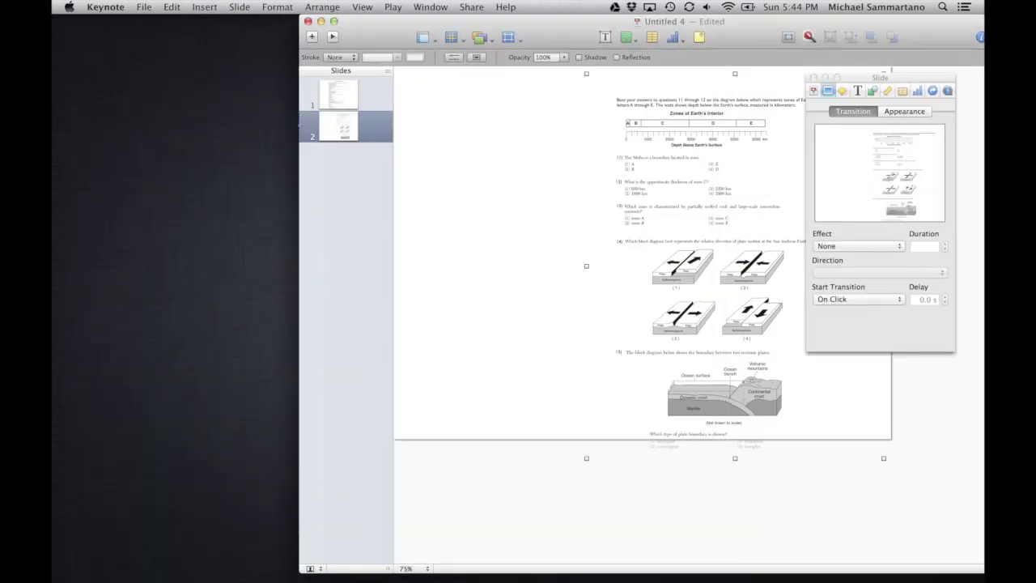
pyautogui.moveTo(385, 29); pyautogui.dragTo(182, 30)
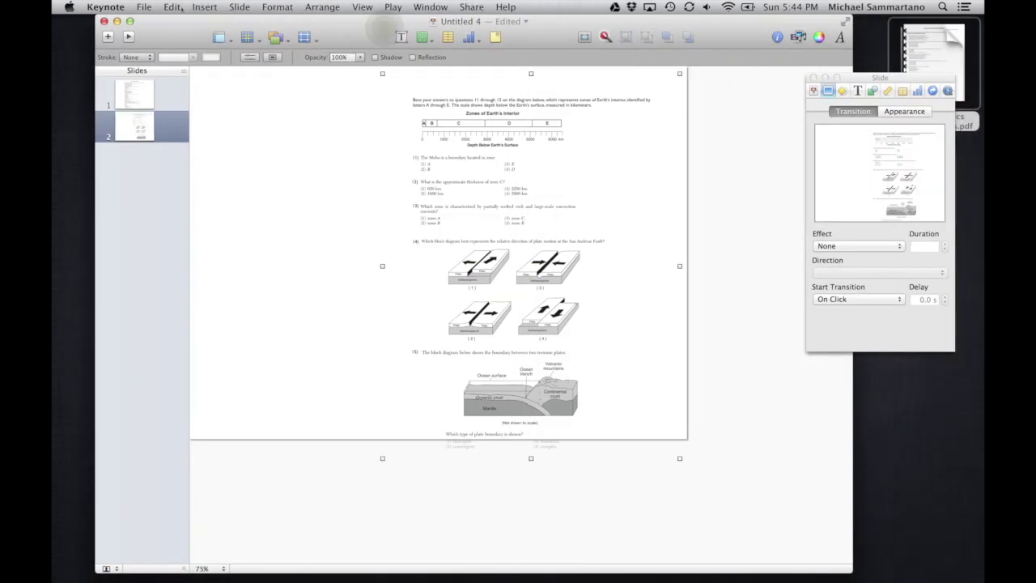
pyautogui.moveTo(485, 397); pyautogui.dragTo(431, 374)
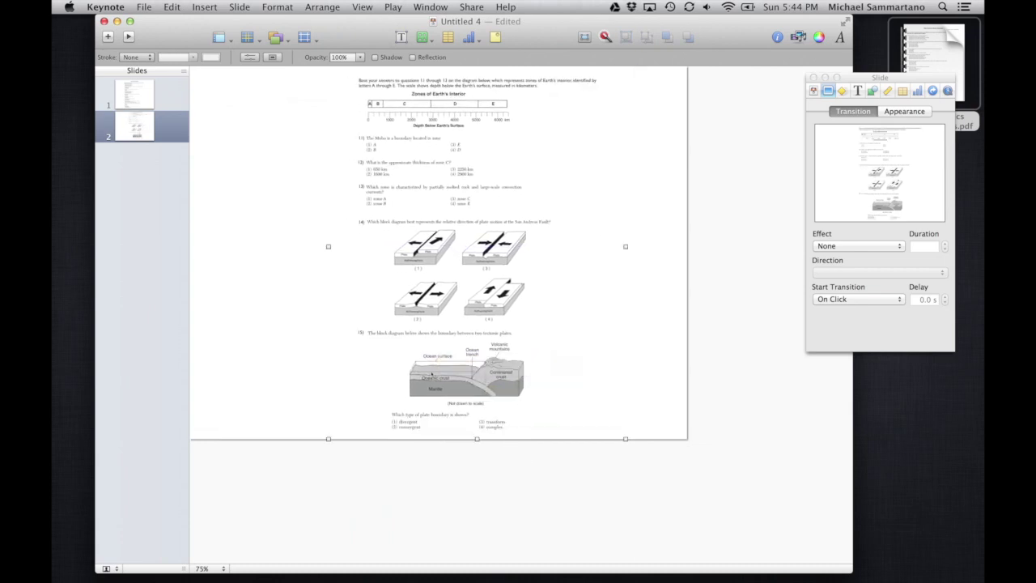
# Step: Give slide 1's worksheet image a white shadowed picture frame and shrink it to 533 × 690 px
pyautogui.click(142, 99)
pyautogui.moveTo(346, 269); pyautogui.dragTo(345, 265)
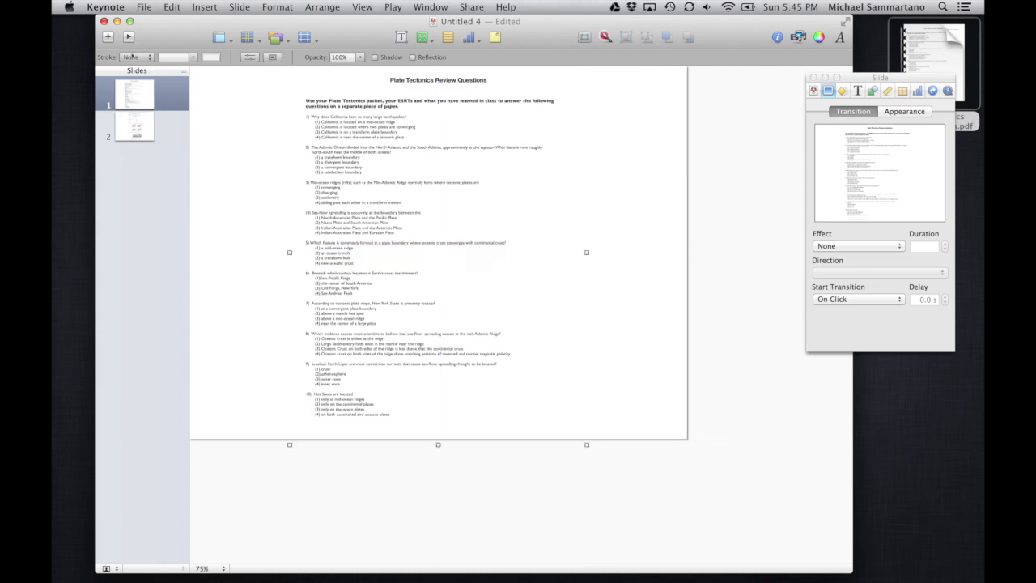
pyautogui.click(132, 57)
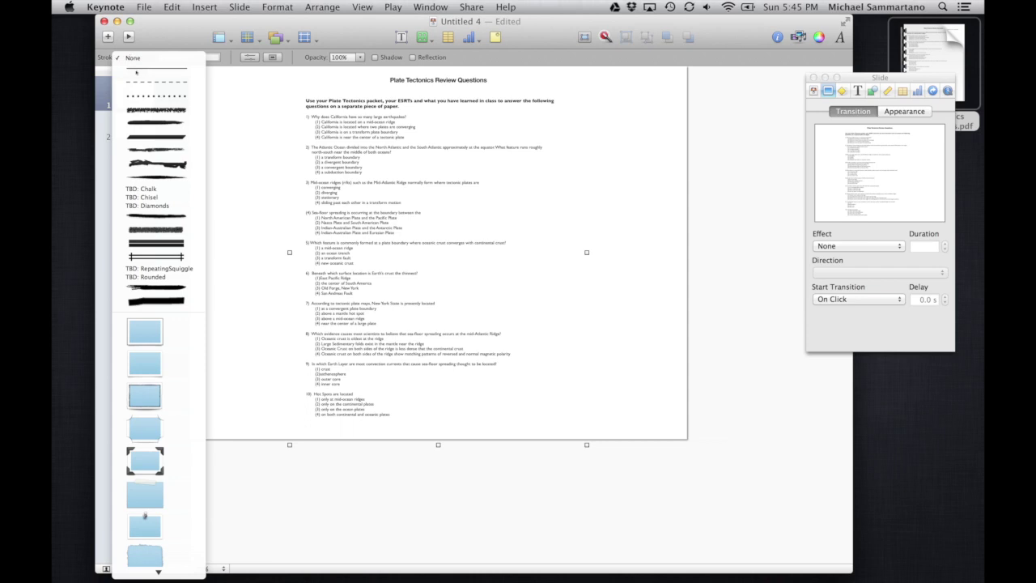
pyautogui.scroll(-5, 146, 461)
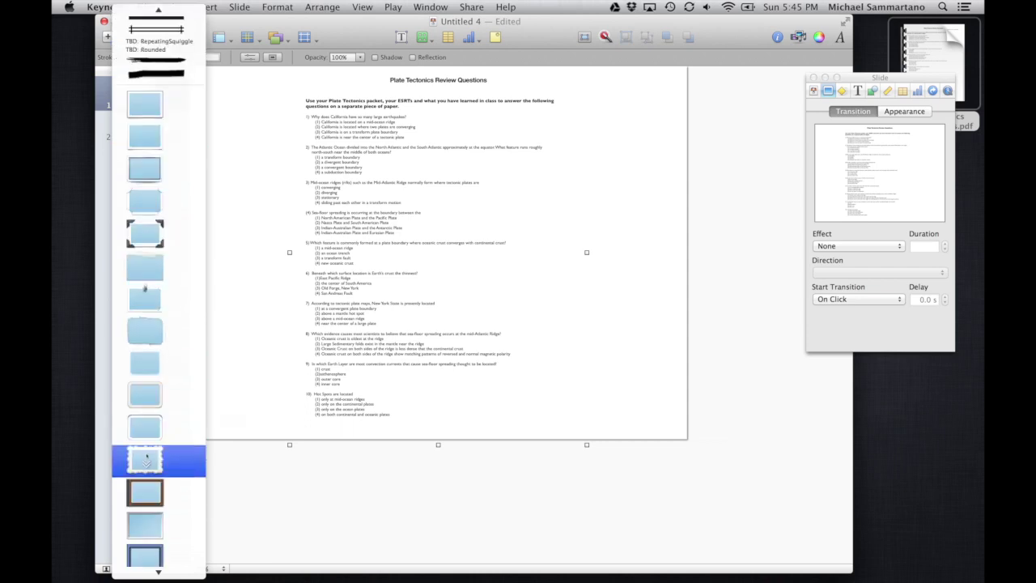
pyautogui.click(162, 154)
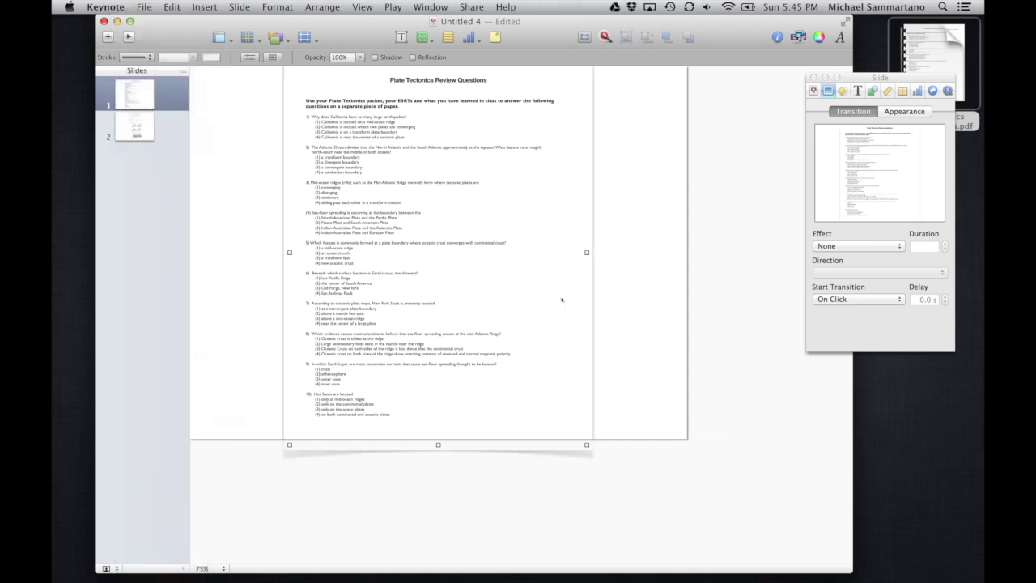
pyautogui.moveTo(587, 252); pyautogui.dragTo(530, 241)
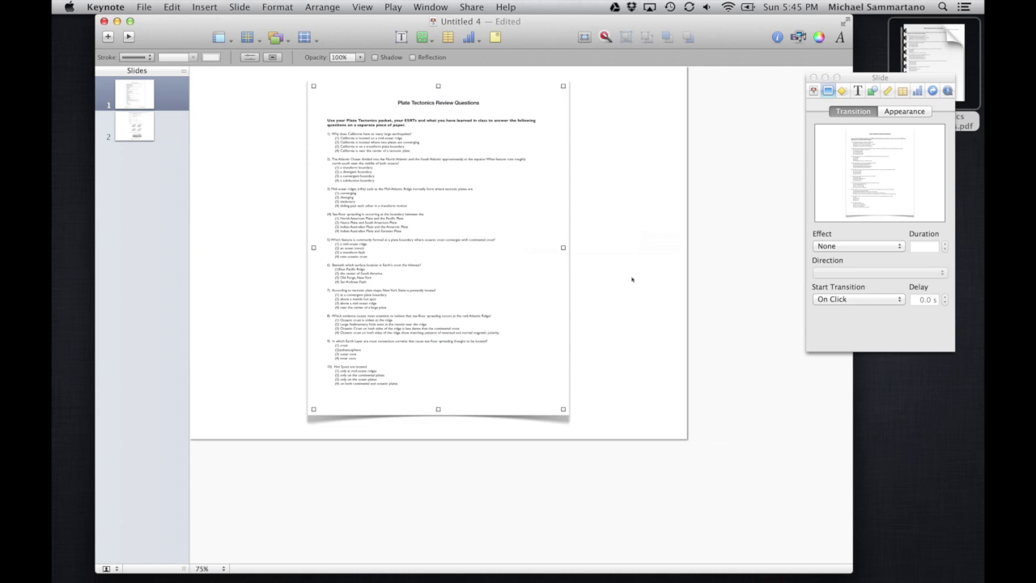
pyautogui.click(633, 280)
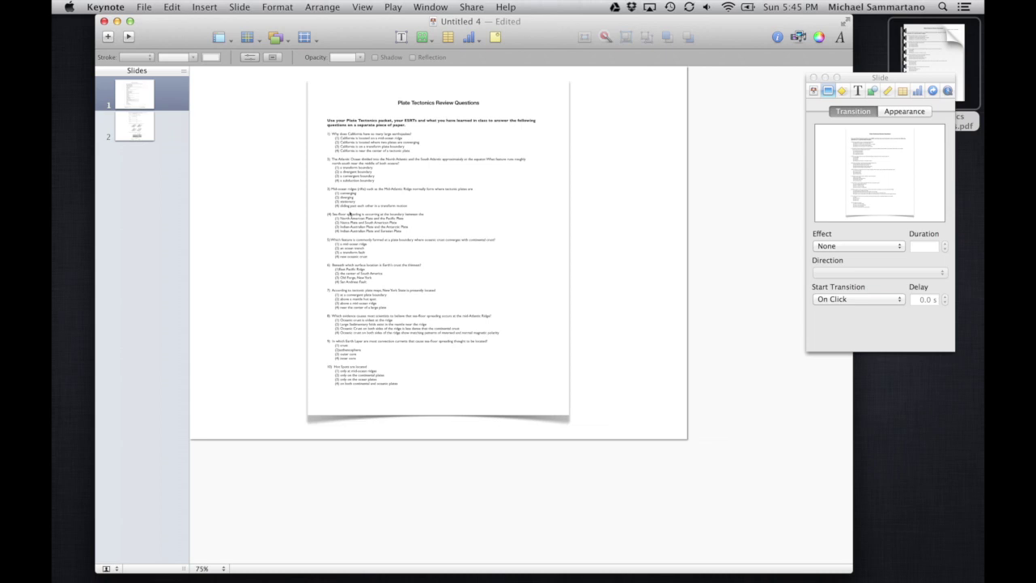
# Step: Duplicate slide 1 to create slide 2
pyautogui.click(276, 191)
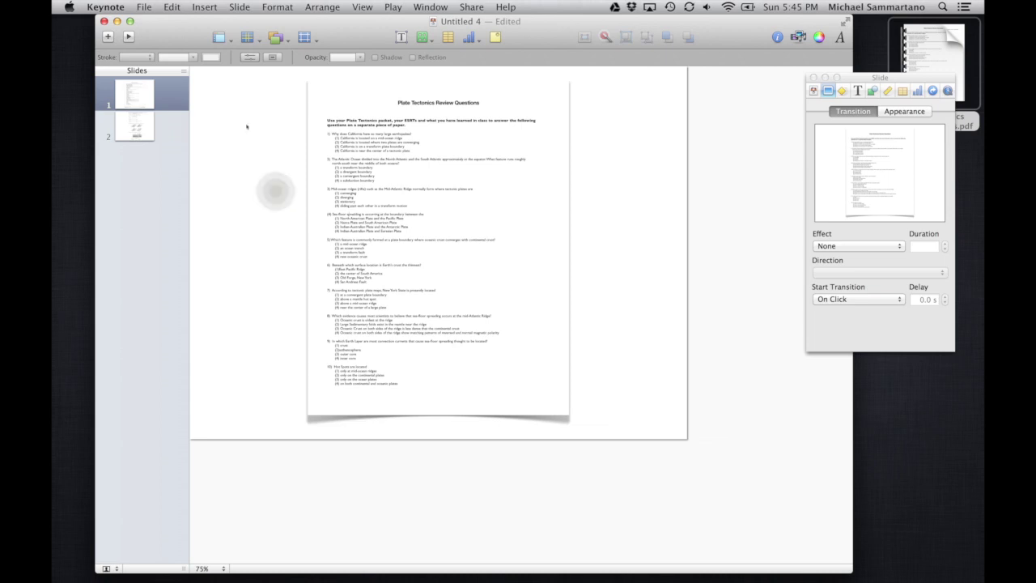
pyautogui.click(175, 99)
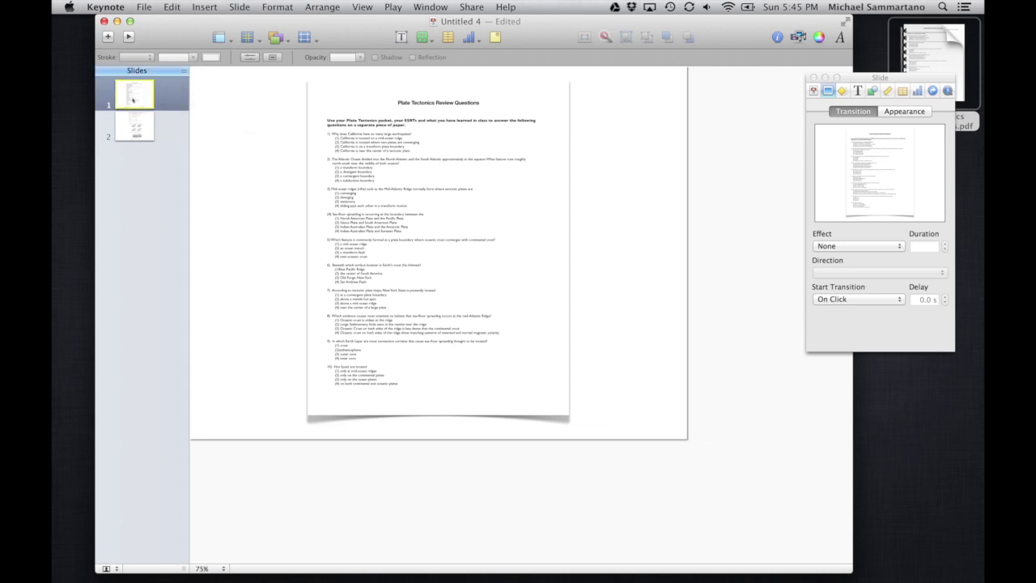
pyautogui.press('super+d')
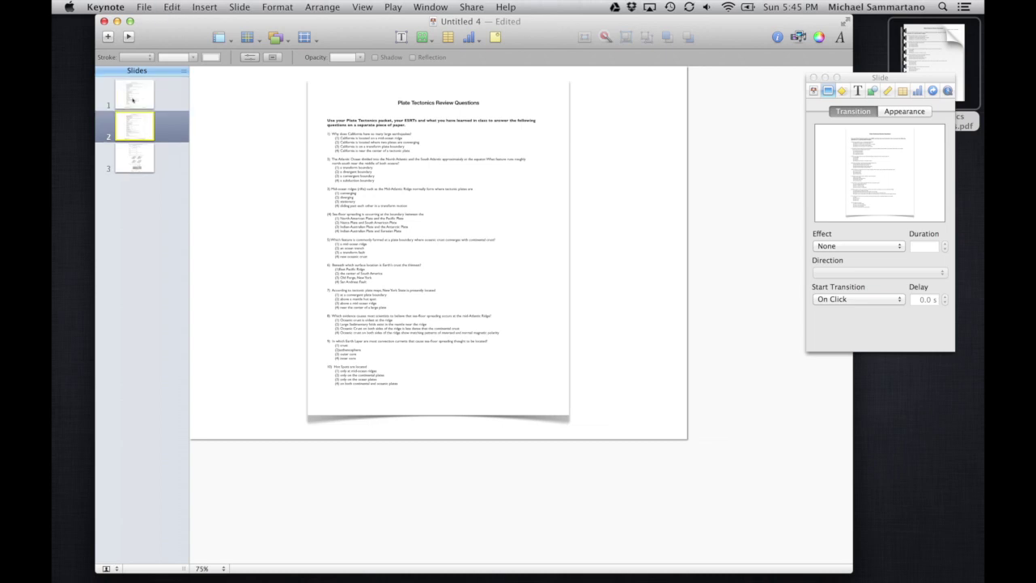
pyautogui.click(149, 98)
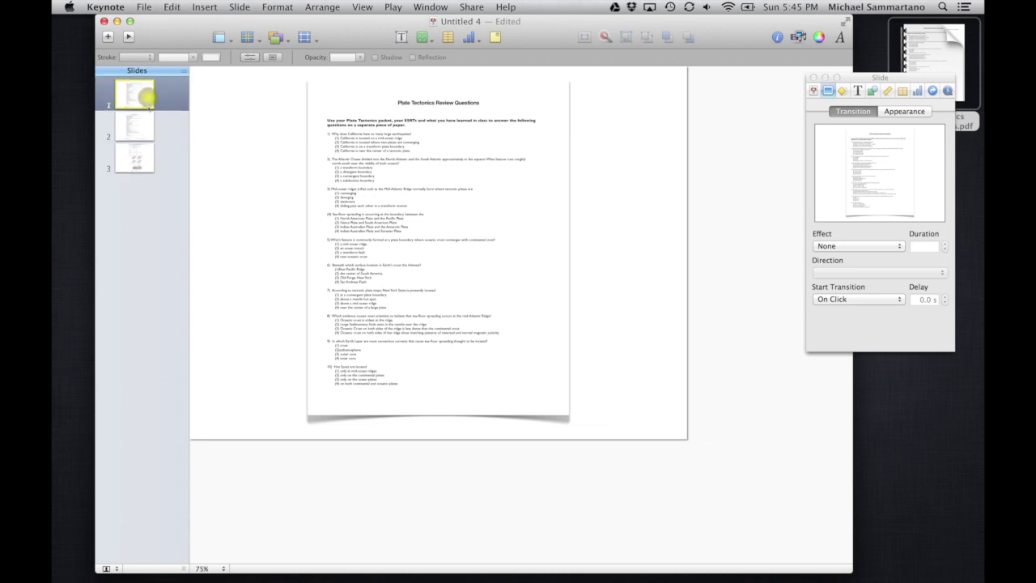
pyautogui.click(141, 123)
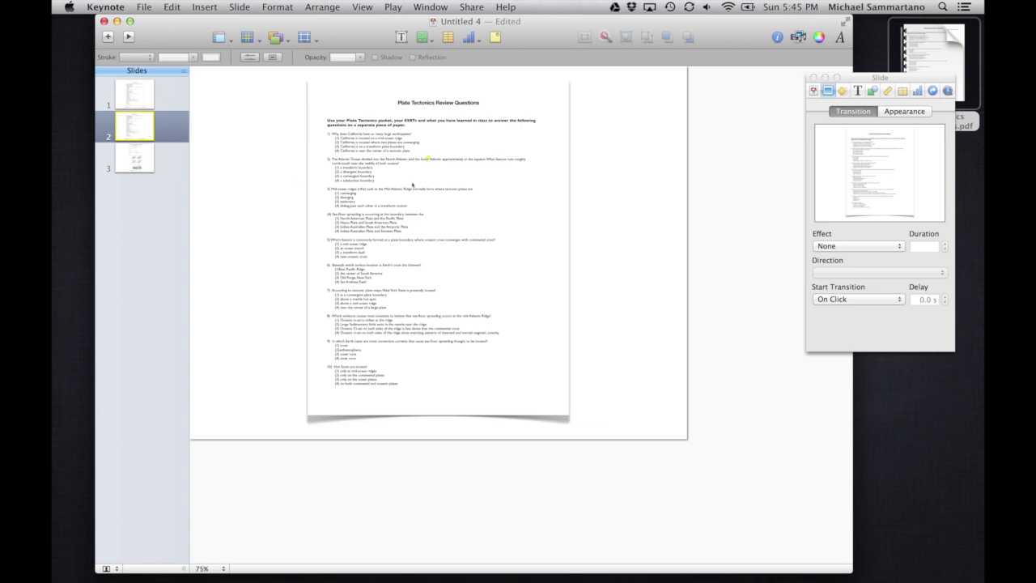
# Step: Enlarge and reposition slide 2's worksheet image so the instructions and questions 1–3 fill it
pyautogui.moveTo(412, 184); pyautogui.dragTo(304, 338)
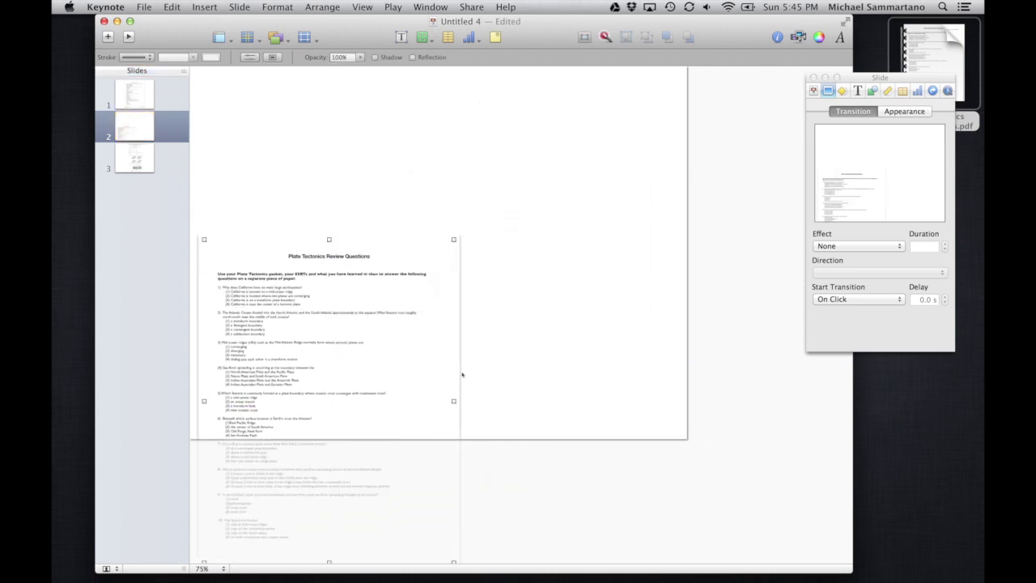
pyautogui.moveTo(452, 401); pyautogui.dragTo(717, 334)
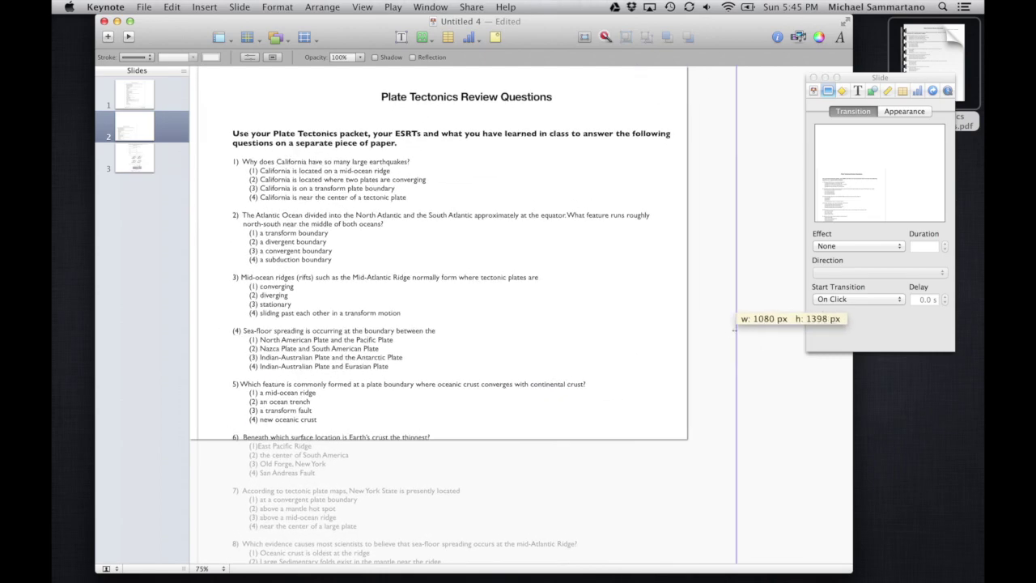
pyautogui.moveTo(735, 328); pyautogui.dragTo(757, 324)
pyautogui.moveTo(502, 243); pyautogui.dragTo(459, 318)
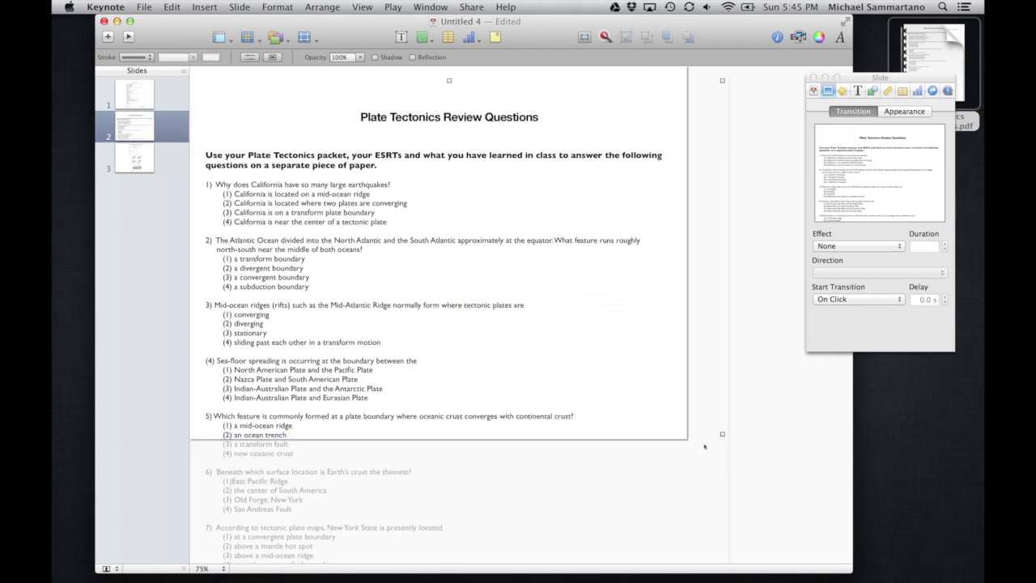
pyautogui.moveTo(723, 434); pyautogui.dragTo(858, 360)
pyautogui.moveTo(599, 283); pyautogui.dragTo(711, 369)
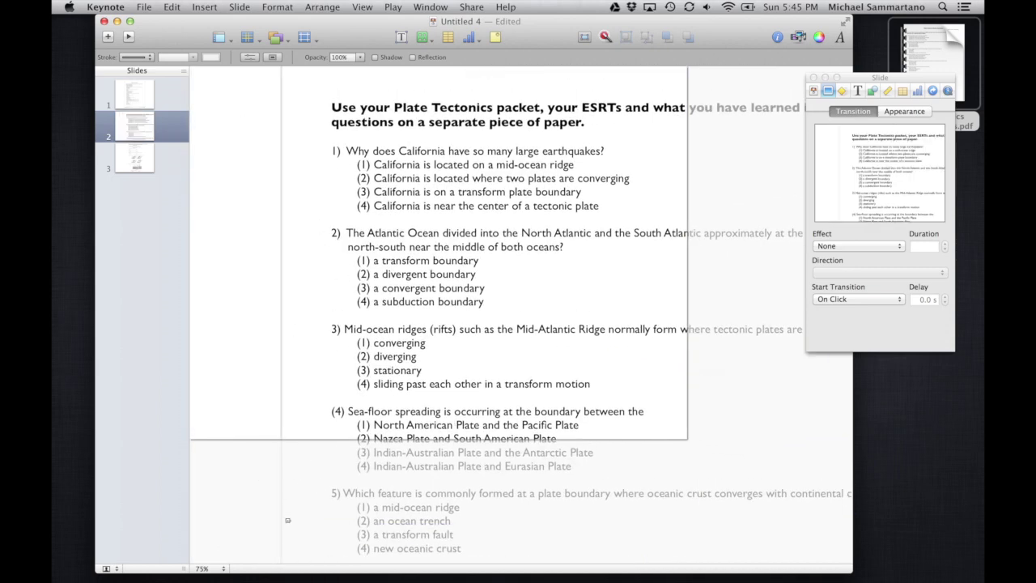
pyautogui.moveTo(287, 520); pyautogui.dragTo(451, 468)
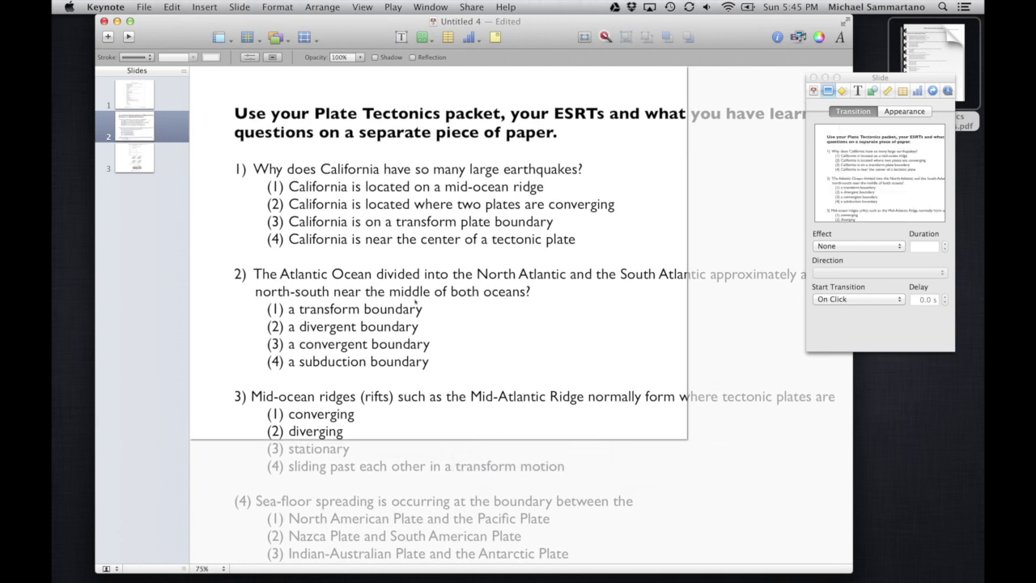
# Step: Give slide 1 a 1.00 s Magic Move transition
pyautogui.click(165, 103)
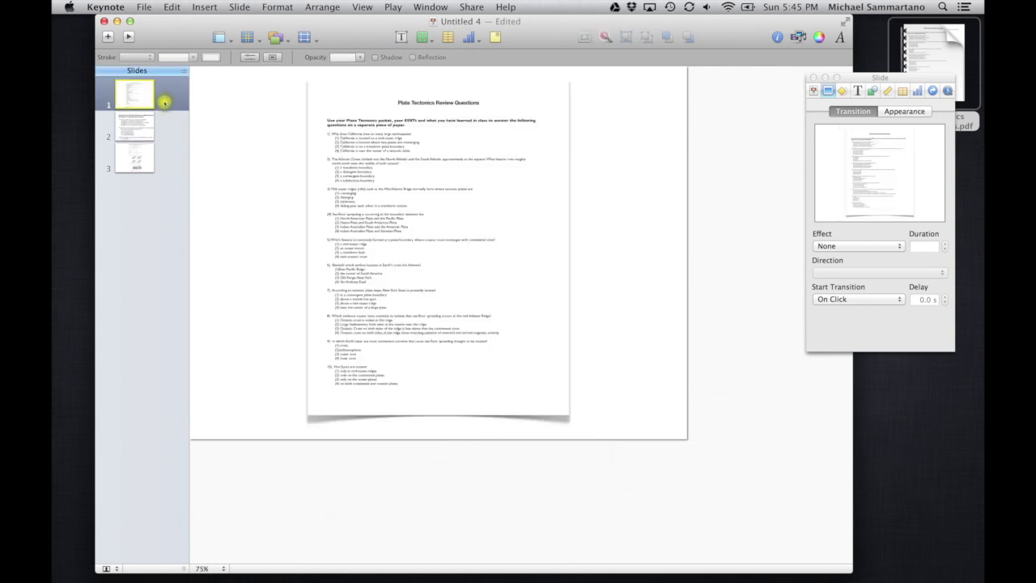
pyautogui.click(858, 245)
pyautogui.click(838, 274)
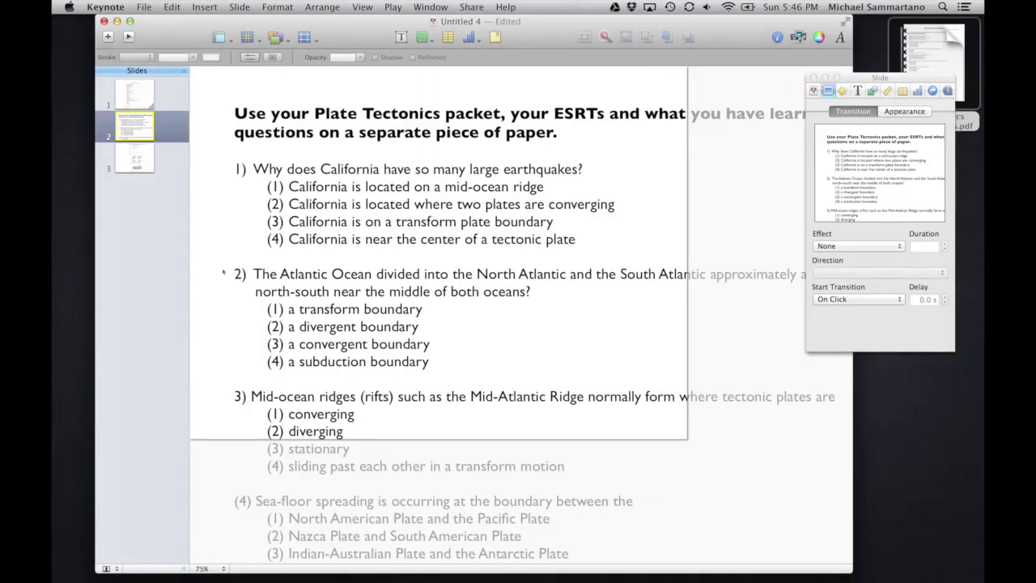
# Step: Add a white, borderless square over questions 2 and 3 on slide 2
pyautogui.click(422, 38)
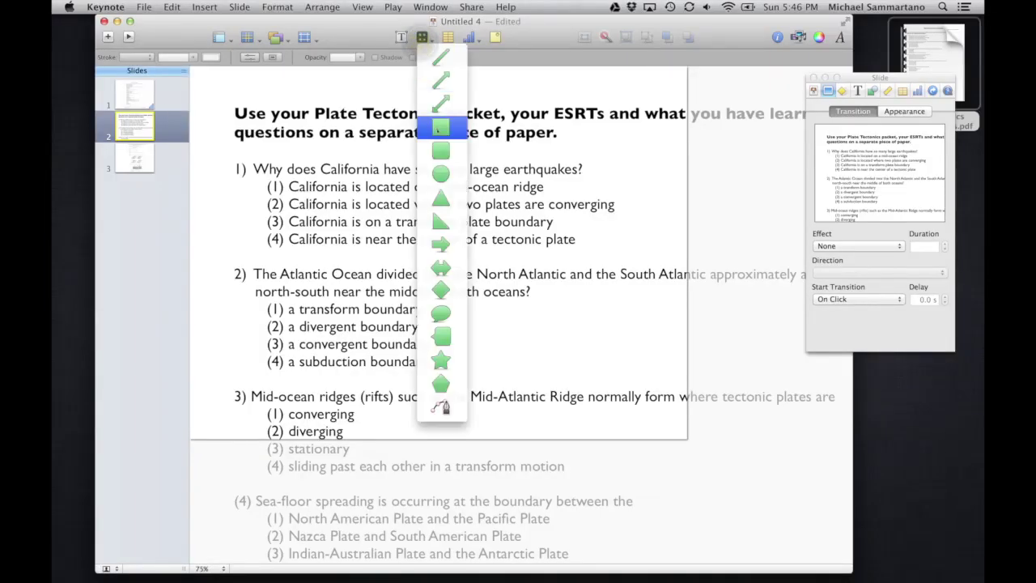
pyautogui.click(439, 127)
pyautogui.moveTo(458, 272); pyautogui.dragTo(736, 476)
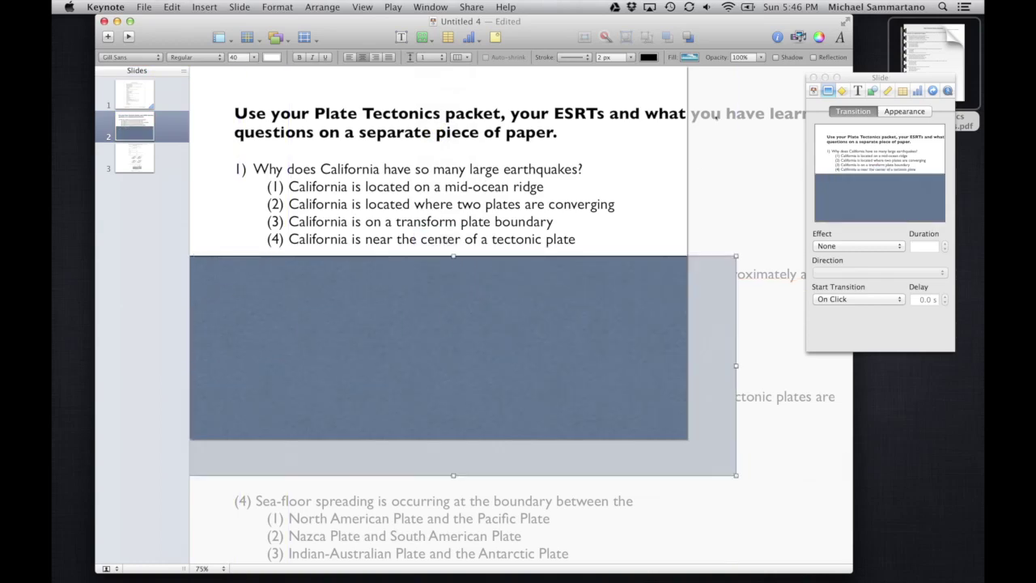
pyautogui.click(690, 58)
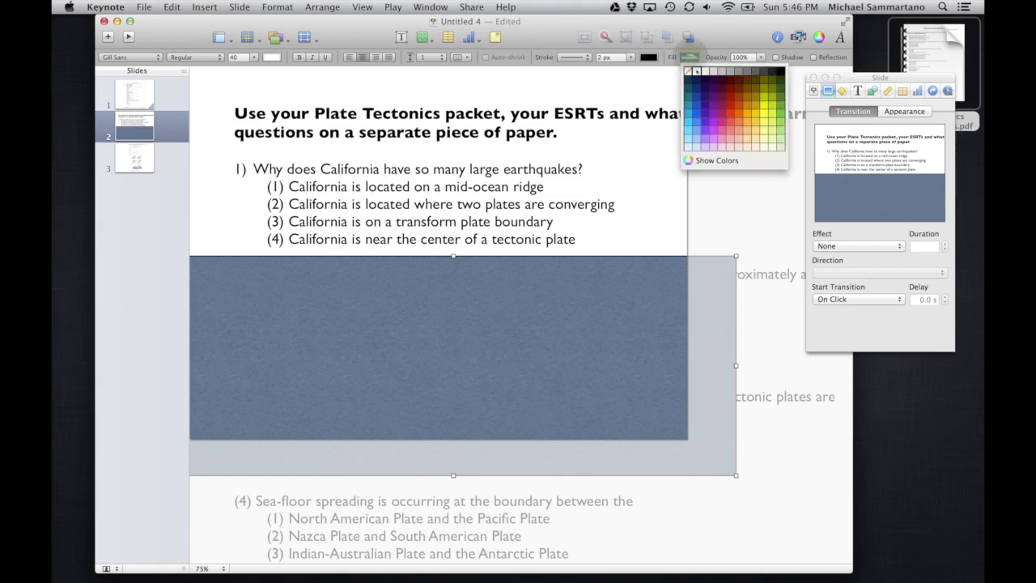
pyautogui.click(695, 69)
pyautogui.click(577, 58)
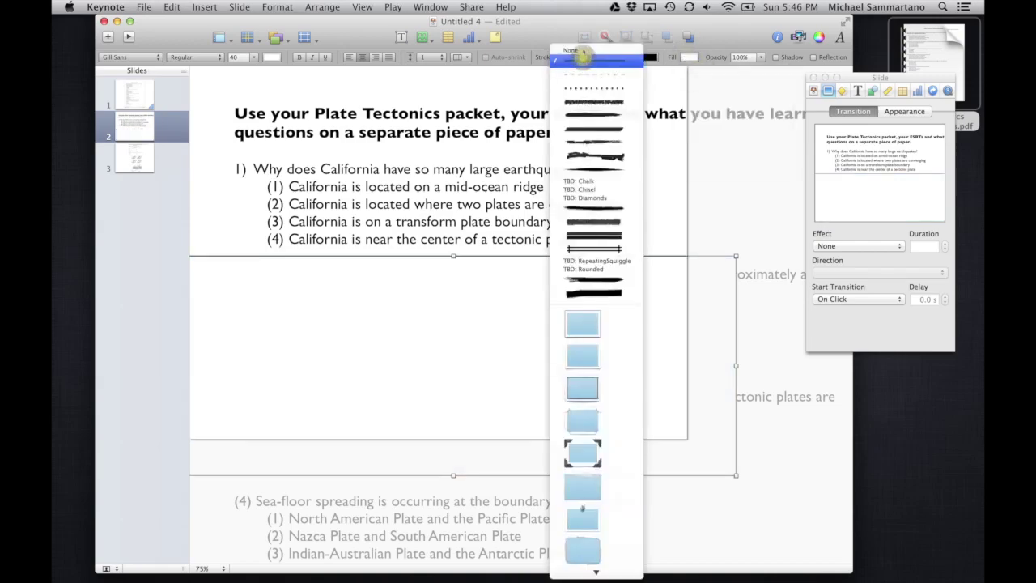
pyautogui.click(584, 37)
# Step: Move the white box up over the text so only question 1 and its choices remain visible
pyautogui.click(728, 495)
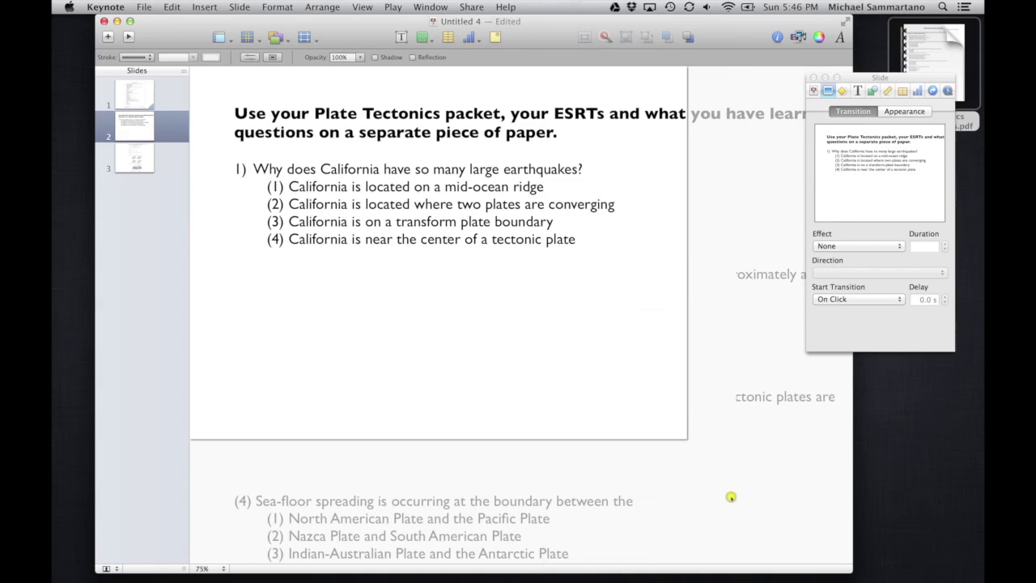
pyautogui.click(653, 421)
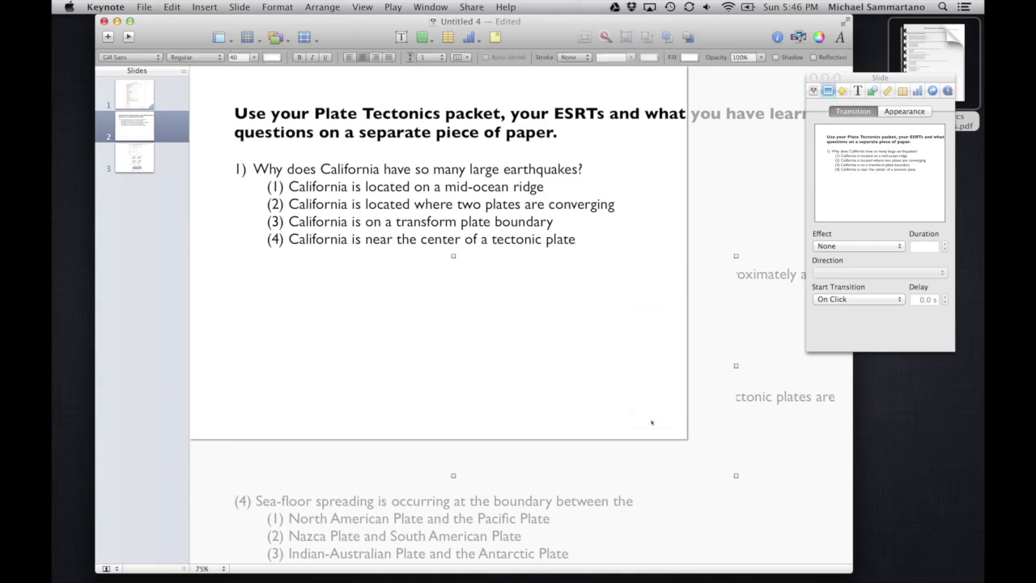
pyautogui.moveTo(633, 430); pyautogui.dragTo(645, 106)
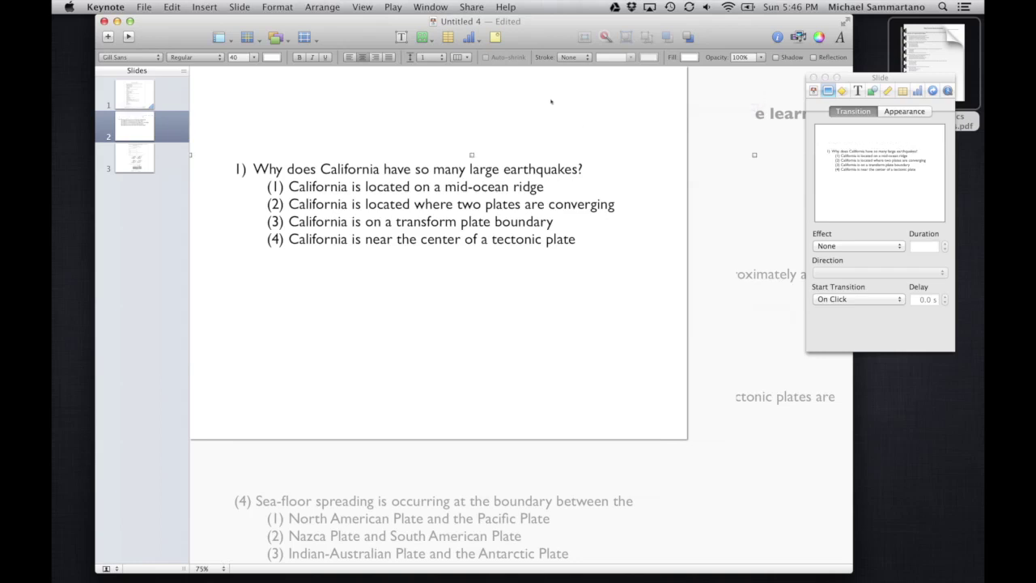
pyautogui.click(168, 95)
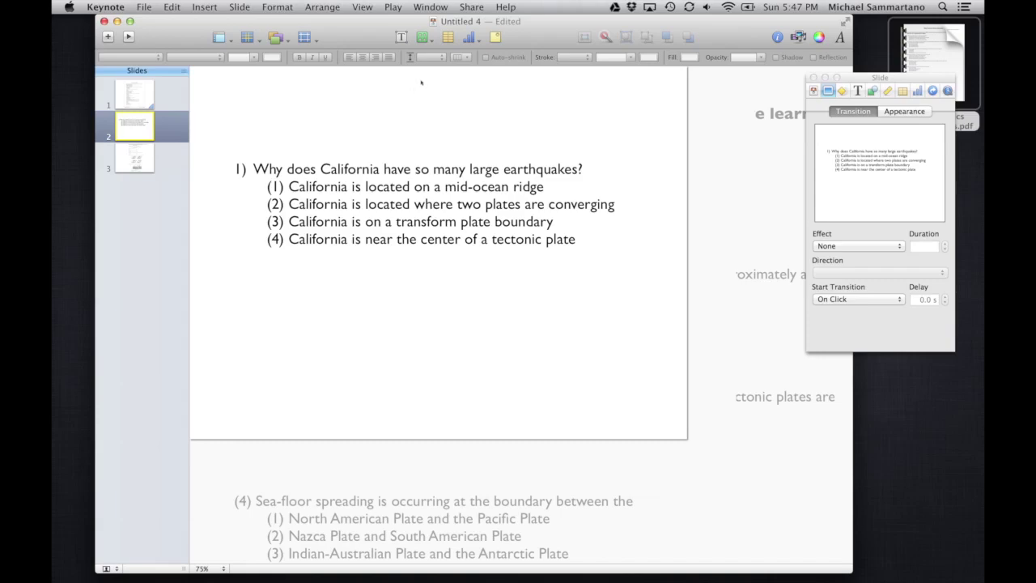
# Step: Add a text box to slide 2, then delete it again
pyautogui.click(401, 38)
pyautogui.moveTo(438, 256); pyautogui.dragTo(424, 299)
pyautogui.press('Delete')
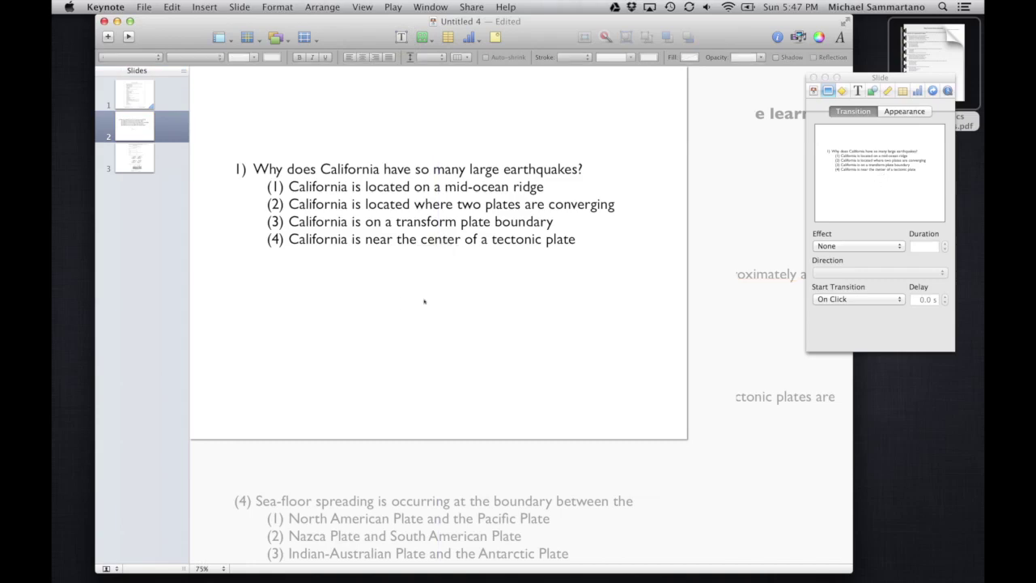
# Step: Draw a 633 px horizontal line striking through choice (1), 'California is located on a mid-ocean ridge'
pyautogui.click(423, 38)
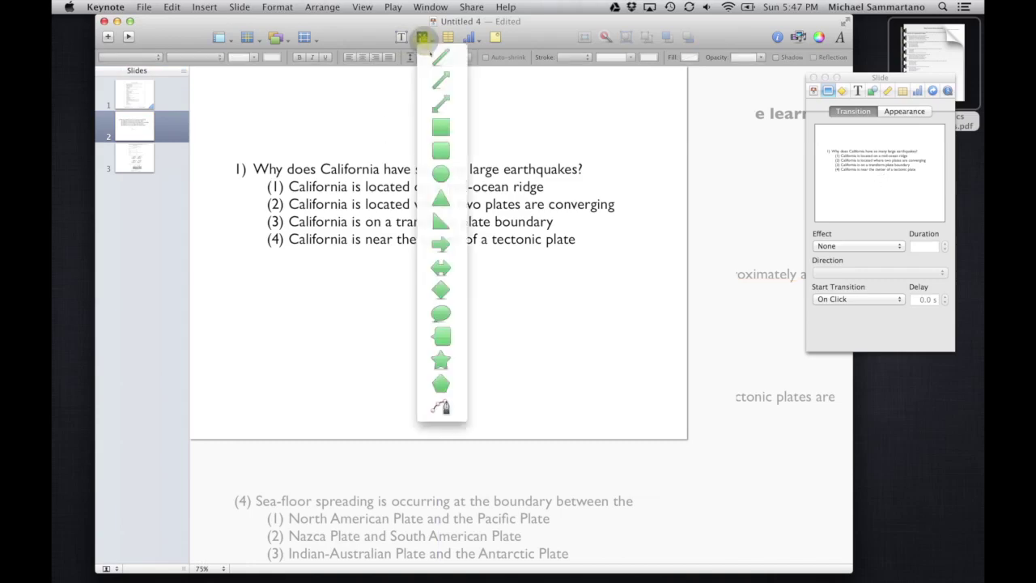
pyautogui.click(434, 50)
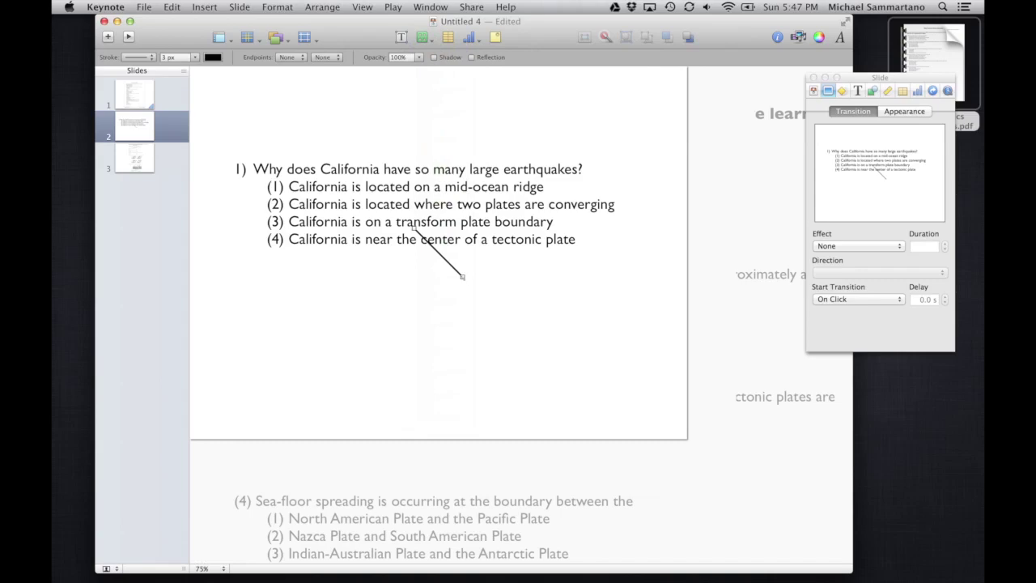
pyautogui.moveTo(463, 277); pyautogui.dragTo(429, 290)
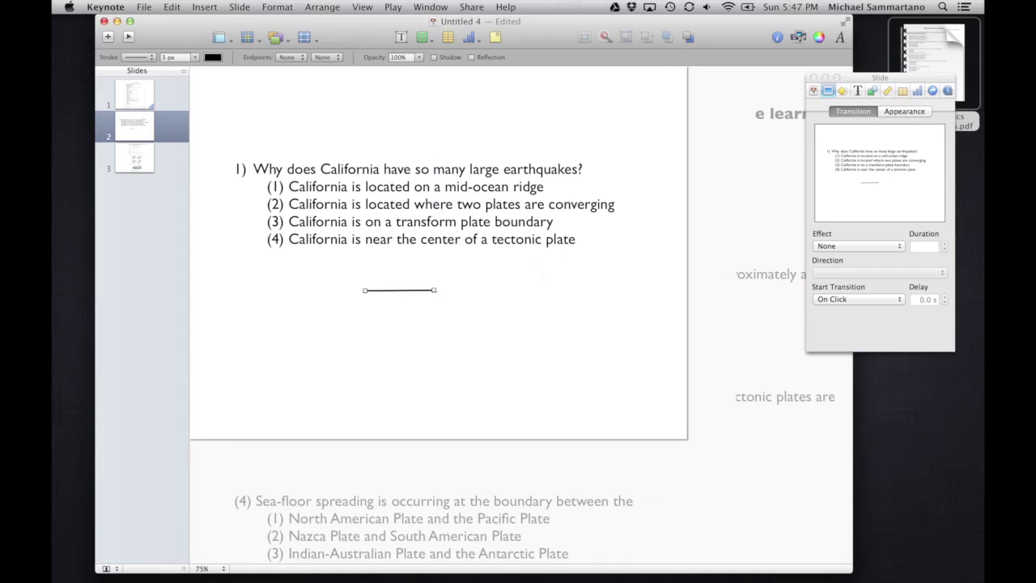
pyautogui.moveTo(435, 289); pyautogui.dragTo(572, 189)
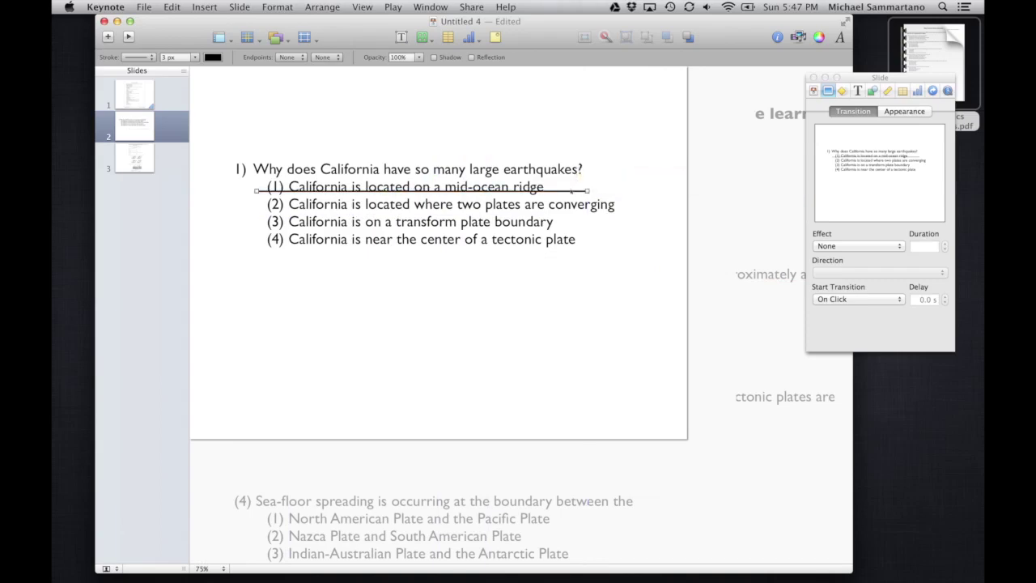
pyautogui.press('Up')
pyautogui.press('Up')
pyautogui.press('Up')
pyautogui.press('Up')
pyautogui.press('Up')
pyautogui.press('Up')
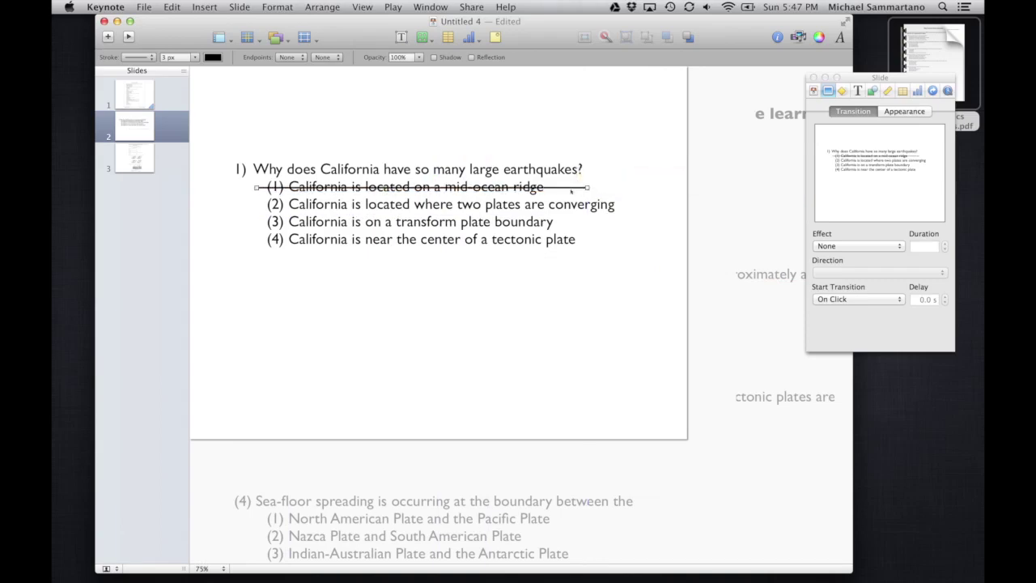
# Step: Make the strike-through line a Maraschino red brush stroke at 8 px
pyautogui.click(212, 56)
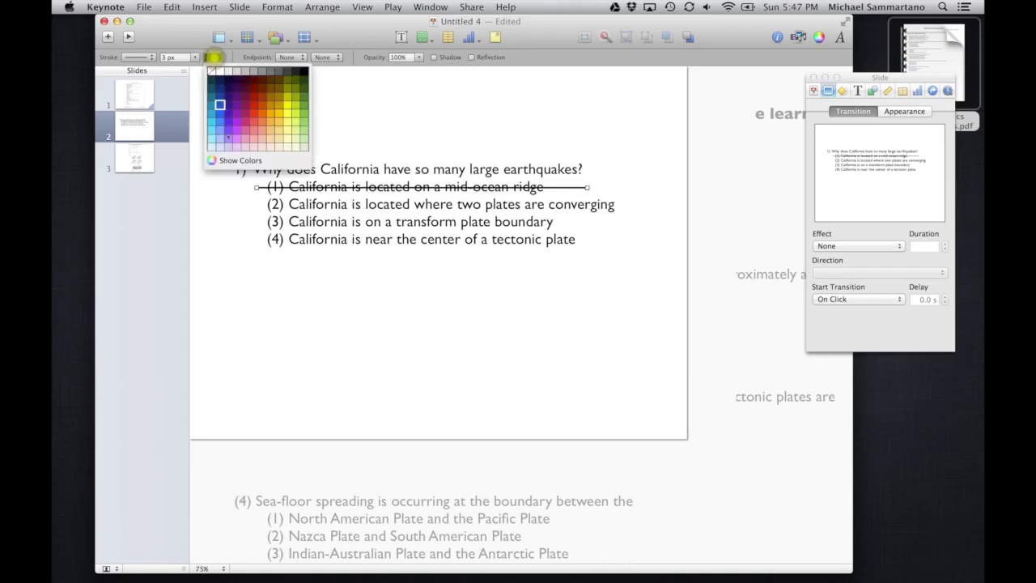
pyautogui.click(231, 159)
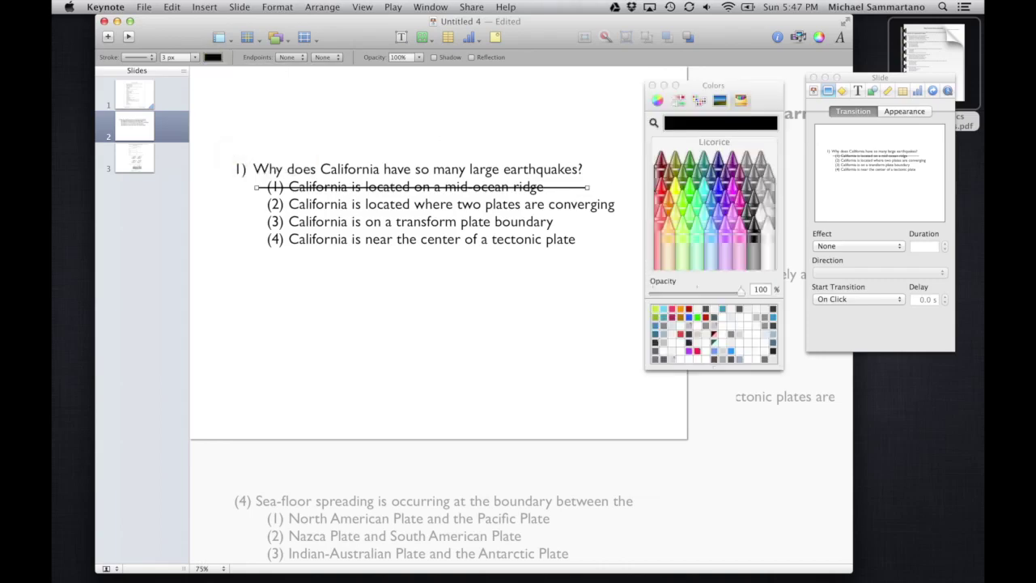
pyautogui.click(659, 187)
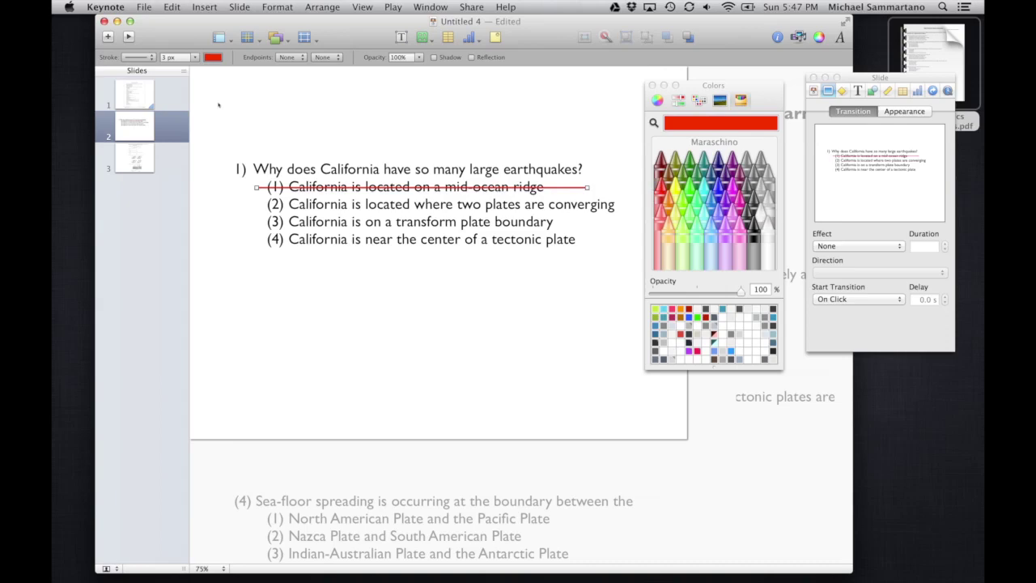
pyautogui.click(139, 56)
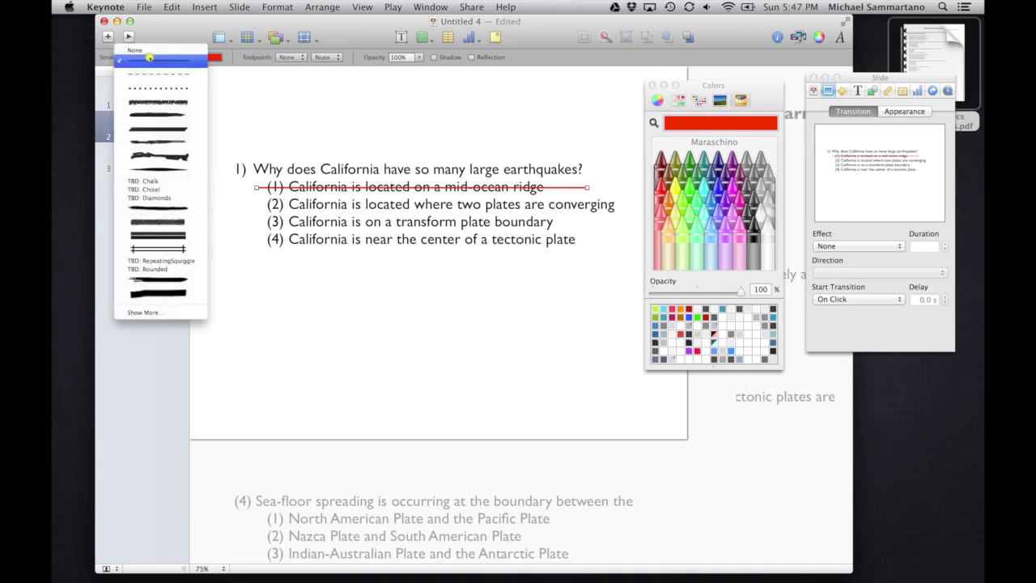
pyautogui.click(154, 102)
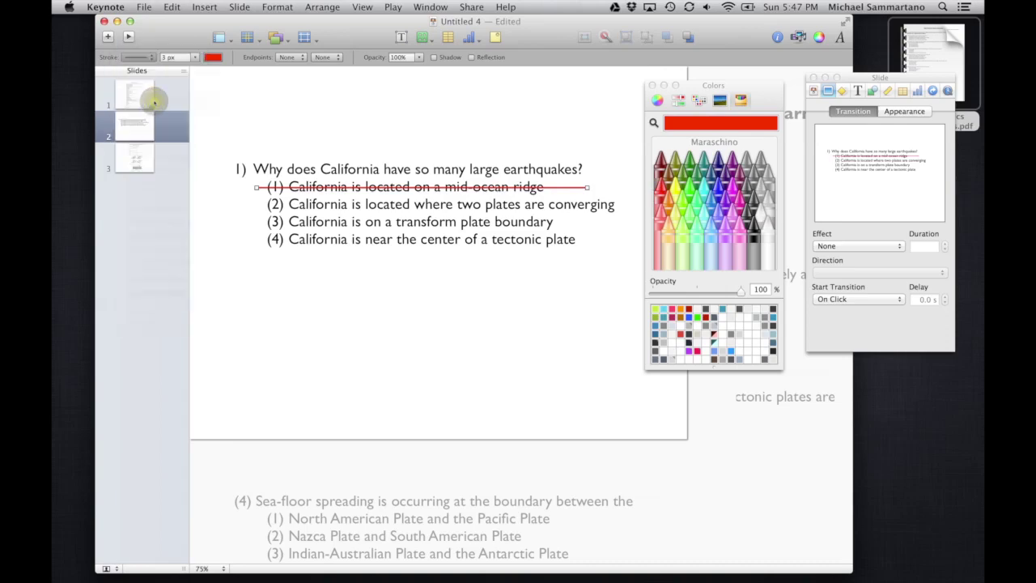
pyautogui.click(139, 57)
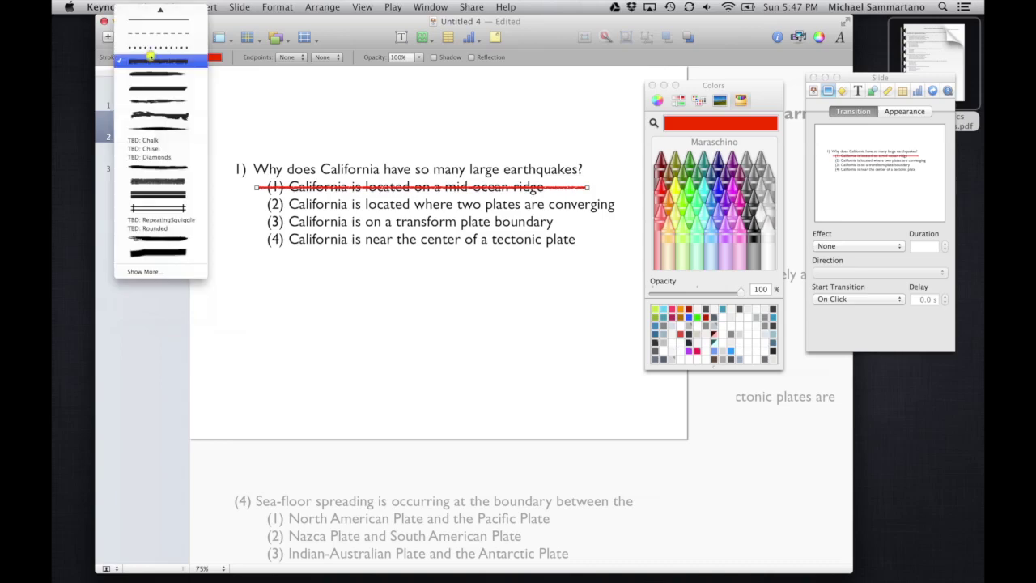
pyautogui.click(150, 104)
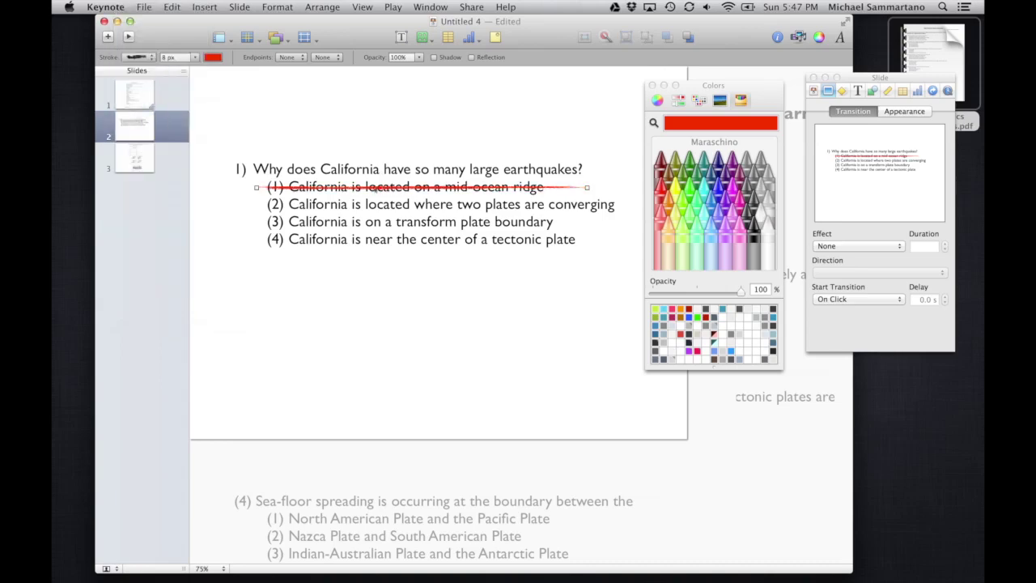
# Step: Stretch the red stroke across choice (1) and place the second stroke over it
pyautogui.moveTo(375, 190); pyautogui.dragTo(364, 187)
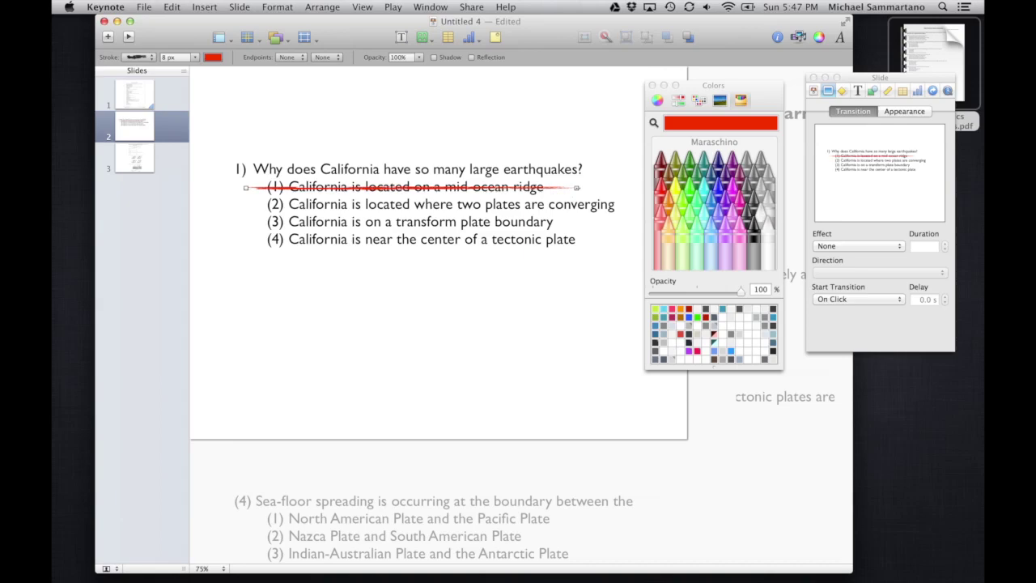
pyautogui.moveTo(576, 187)
pyautogui.mouseDown()
pyautogui.moveTo(550, 193)
pyautogui.moveTo(589, 186)
pyautogui.mouseUp()
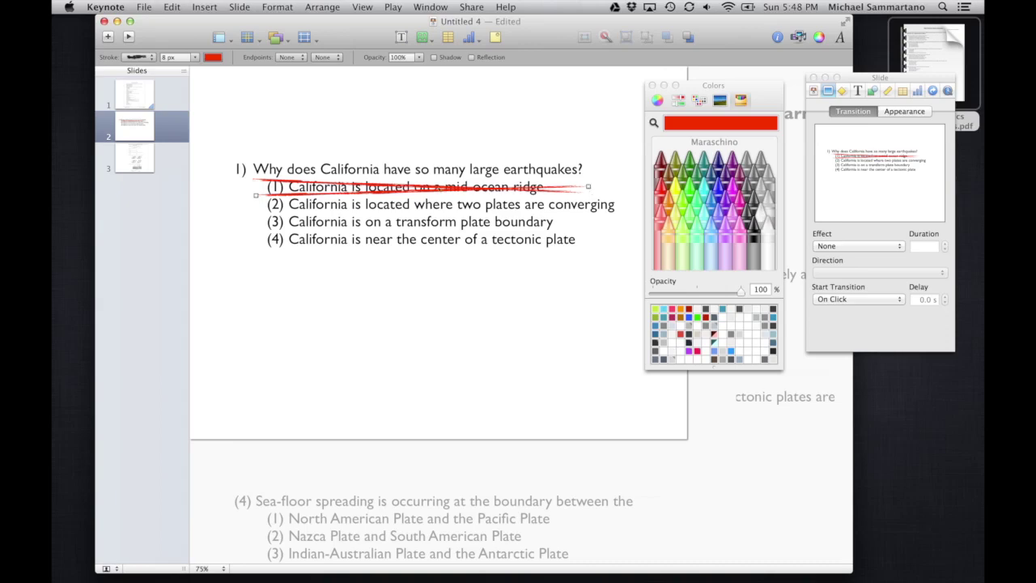
pyautogui.moveTo(433, 195); pyautogui.dragTo(428, 190)
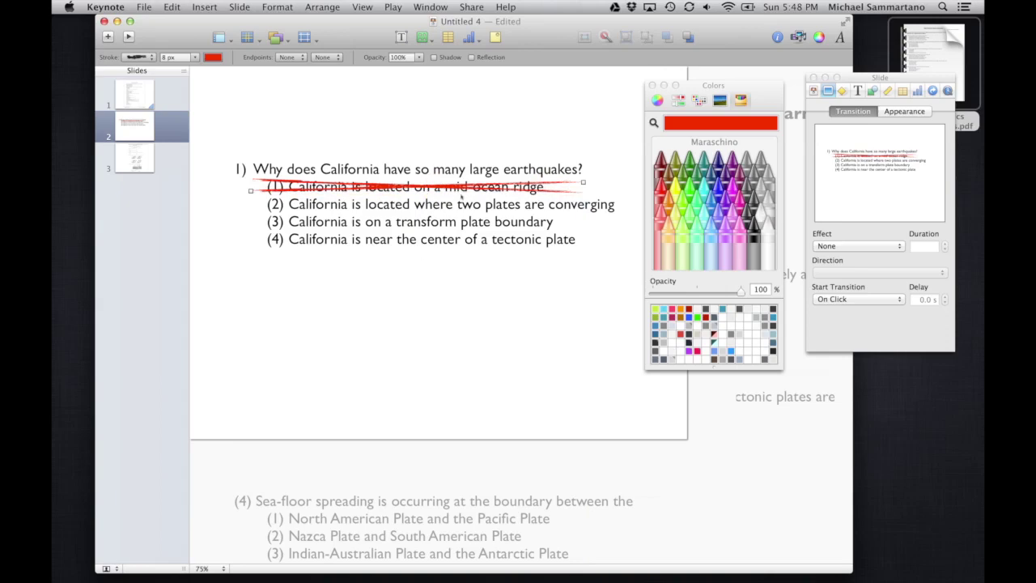
# Step: Give the first red stroke a Wipe build-in lasting 0.25 s
pyautogui.click(478, 192)
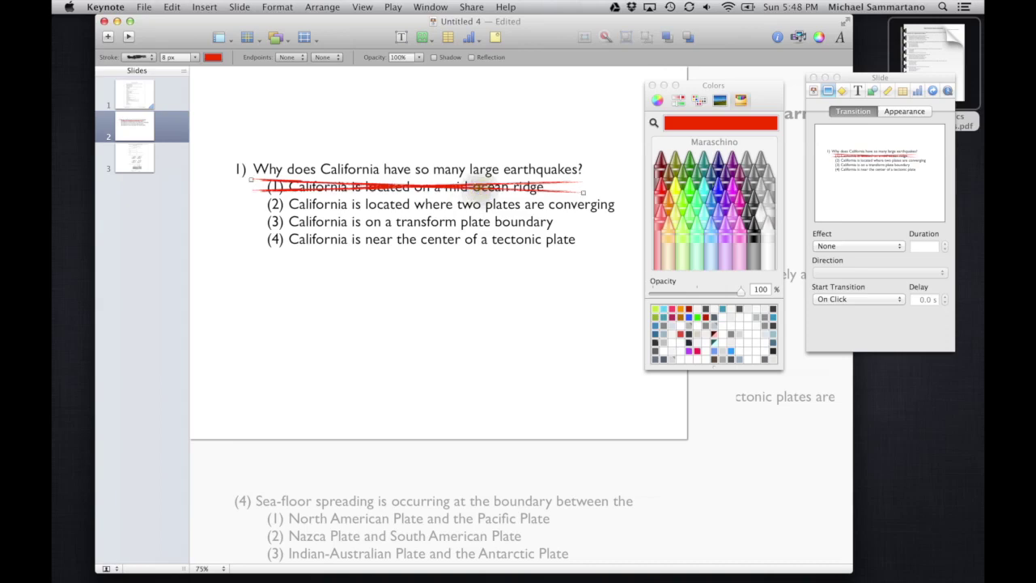
pyautogui.click(843, 91)
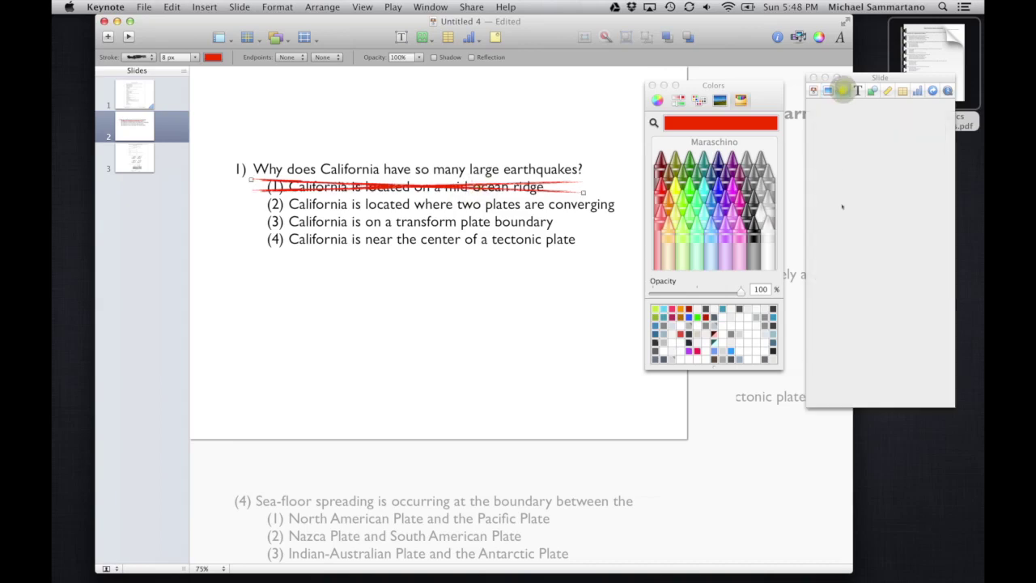
pyautogui.click(846, 243)
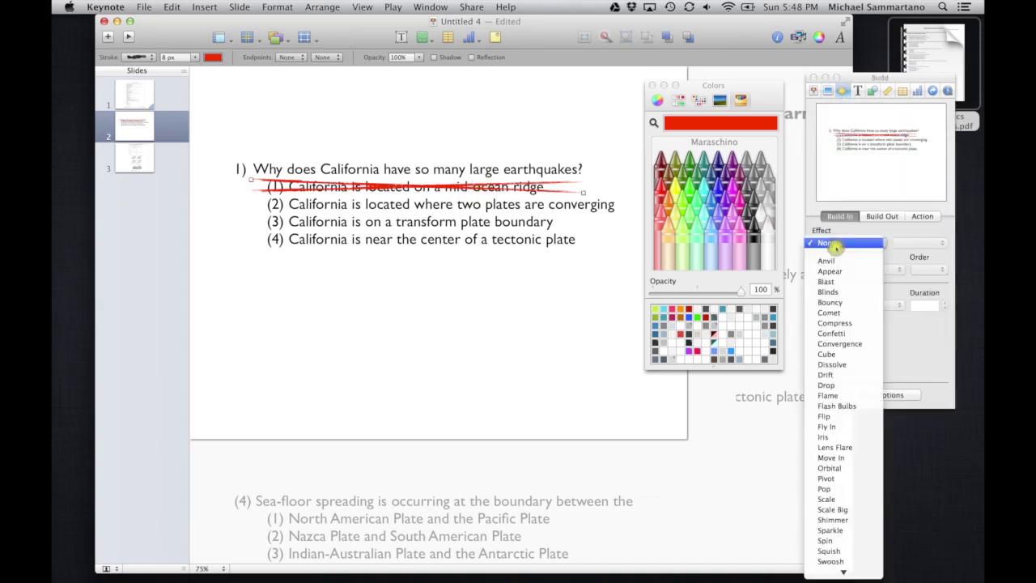
pyautogui.click(850, 569)
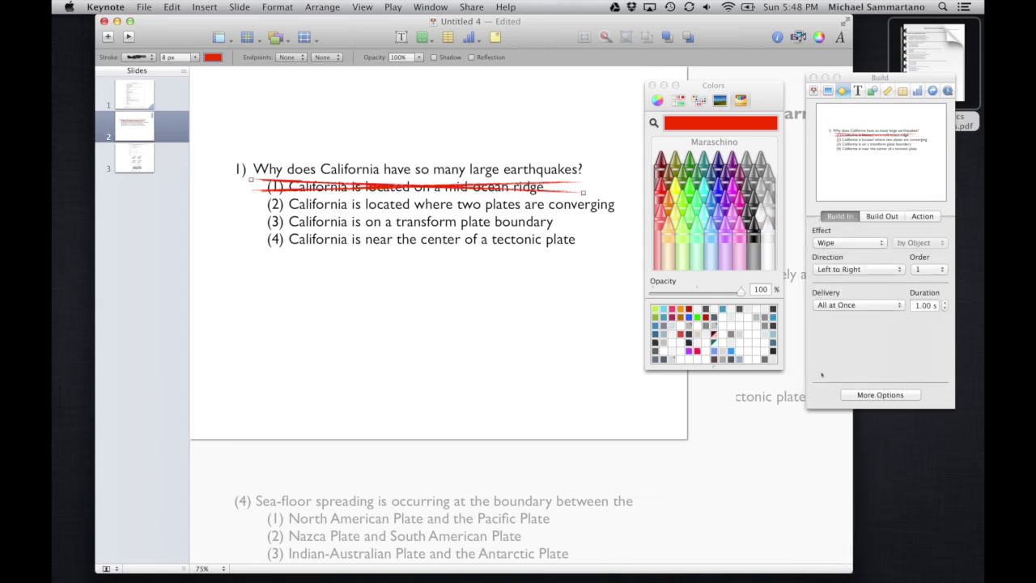
pyautogui.click(944, 308)
pyautogui.click(944, 308)
pyautogui.click(944, 307)
# Step: Give the second stroke a 0.25 s Wipe that starts automatically after the first
pyautogui.click(562, 185)
pyautogui.click(848, 242)
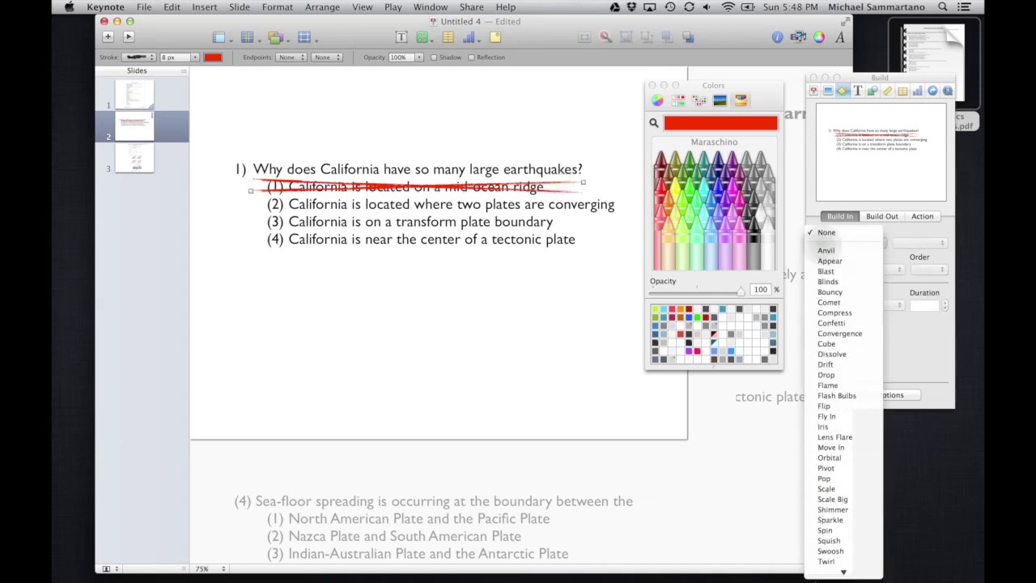
pyautogui.click(828, 561)
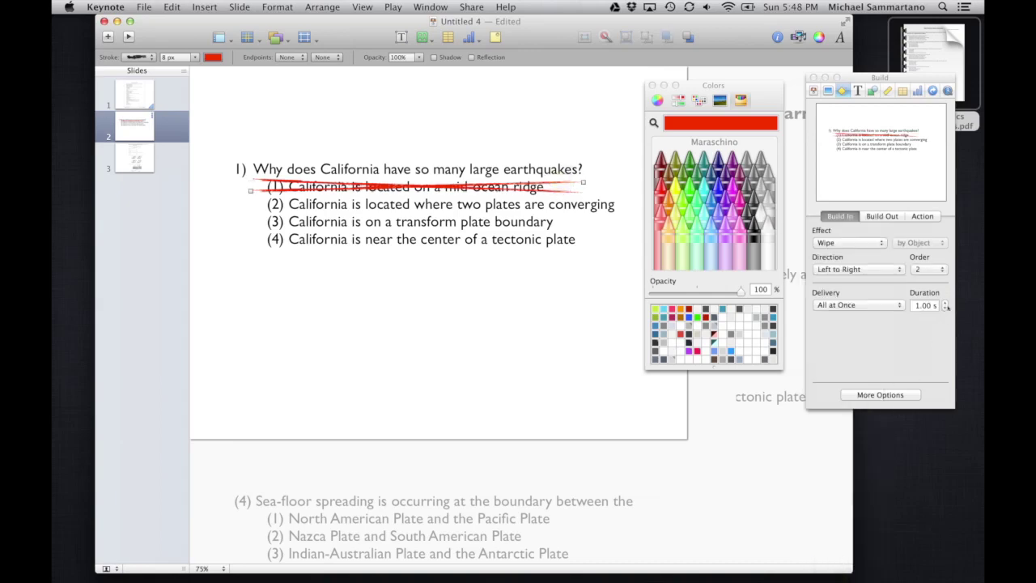
pyautogui.click(945, 308)
pyautogui.click(945, 309)
pyautogui.click(944, 309)
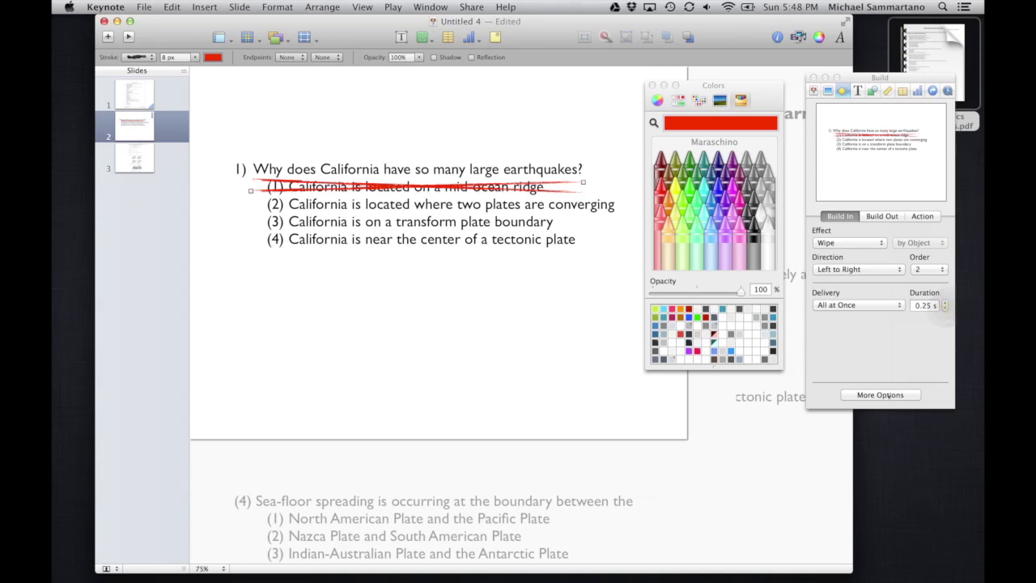
pyautogui.click(889, 396)
pyautogui.click(733, 365)
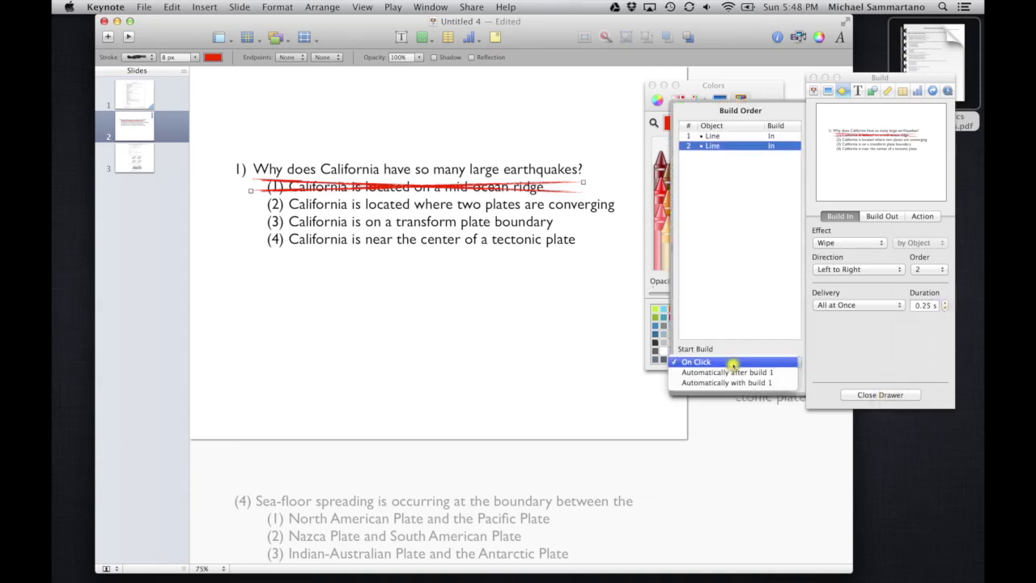
pyautogui.click(738, 373)
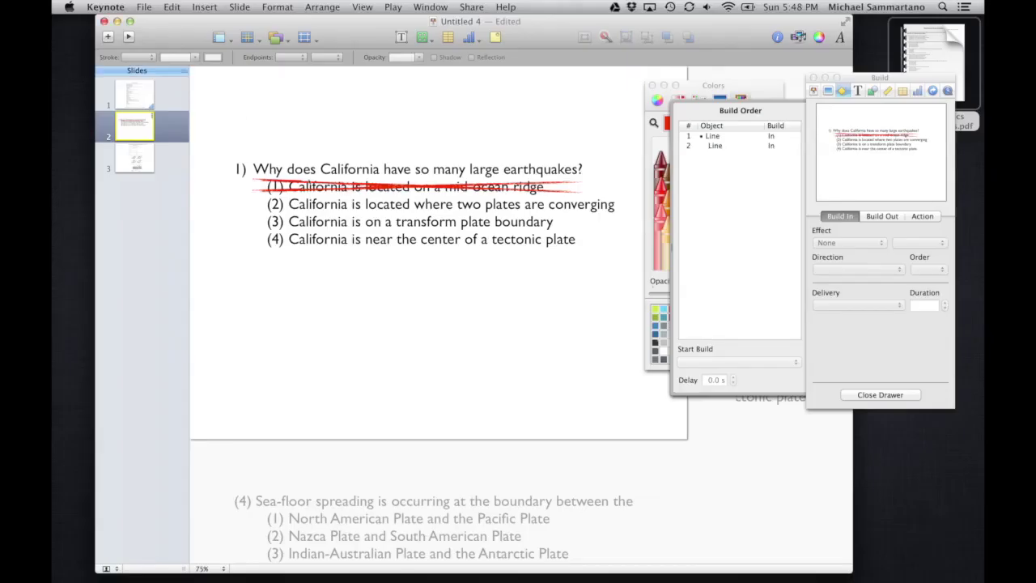
# Step: Duplicate both red strokes and place the copies over choice (4)
pyautogui.click(354, 183)
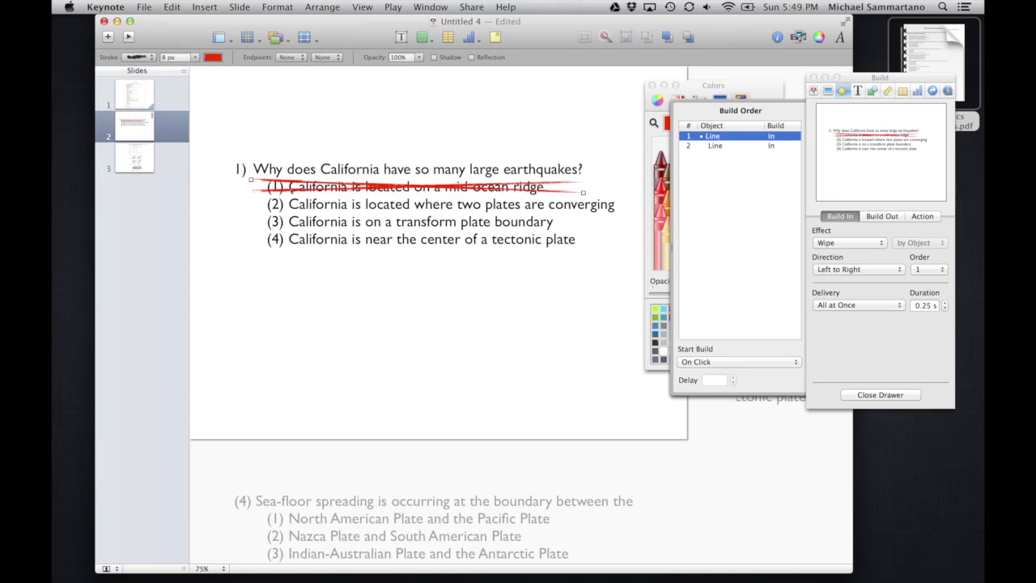
pyautogui.keyDown('shift'); pyautogui.click(291, 189); pyautogui.keyUp('shift')
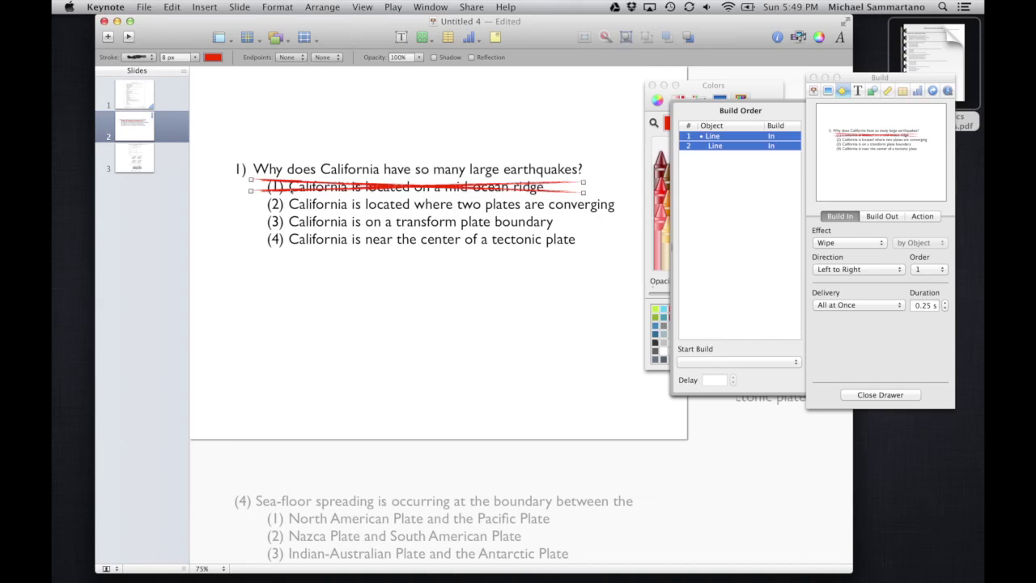
pyautogui.press('super+d')
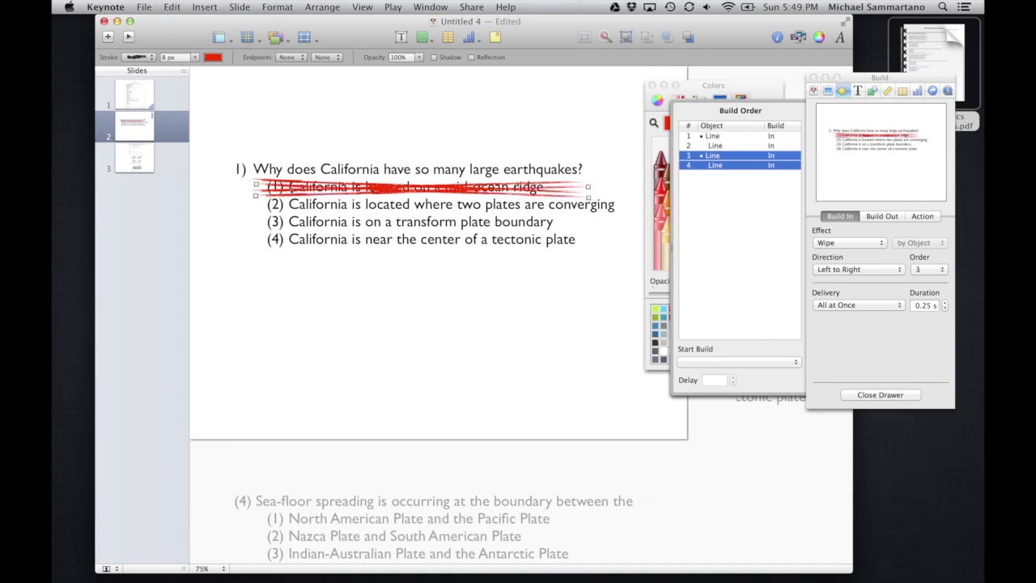
pyautogui.moveTo(294, 197); pyautogui.dragTo(416, 251)
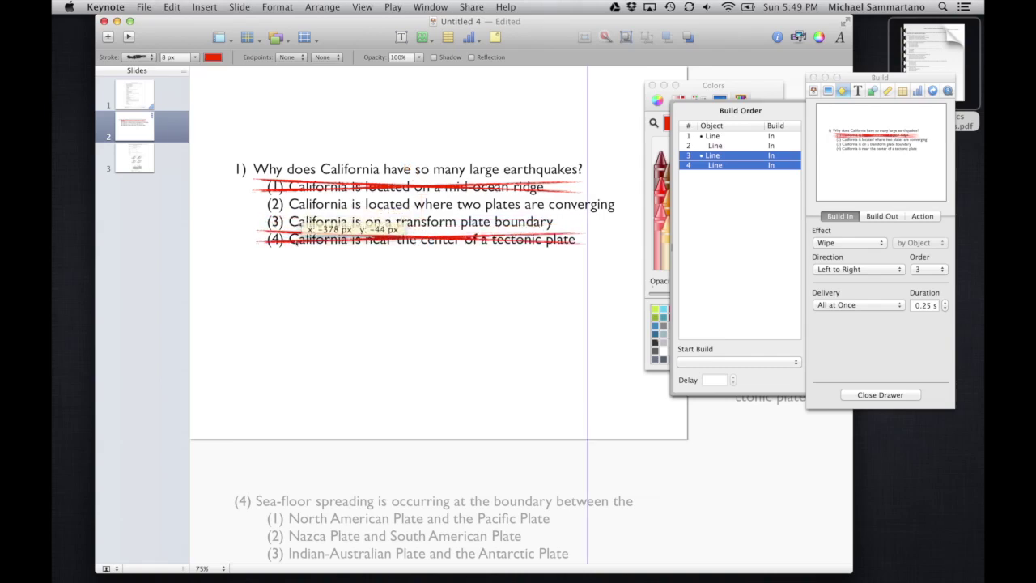
pyautogui.moveTo(297, 242); pyautogui.dragTo(297, 243)
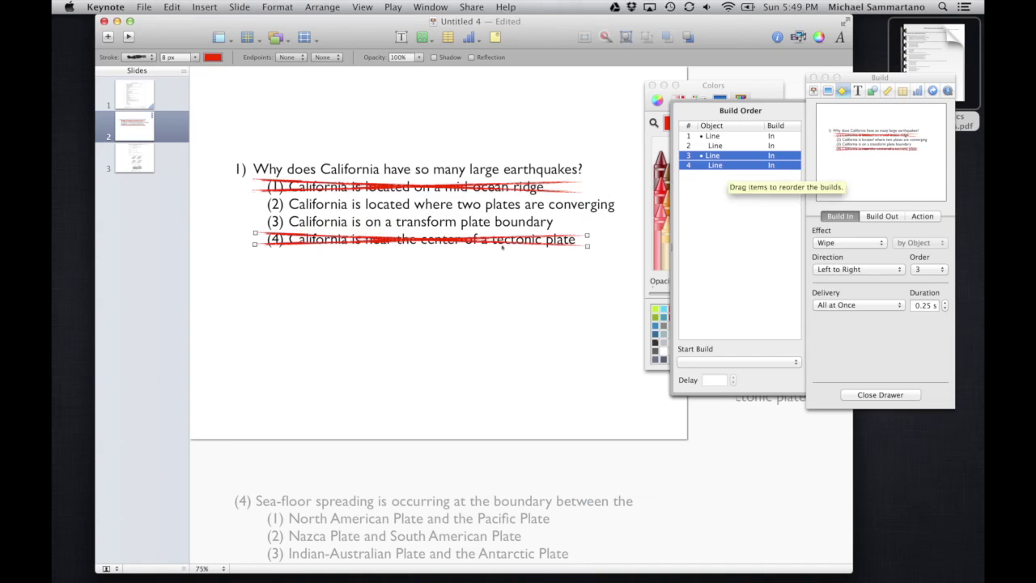
# Step: Duplicate the choice (4) strokes and move the copies up over choice (2)
pyautogui.press('super+d')
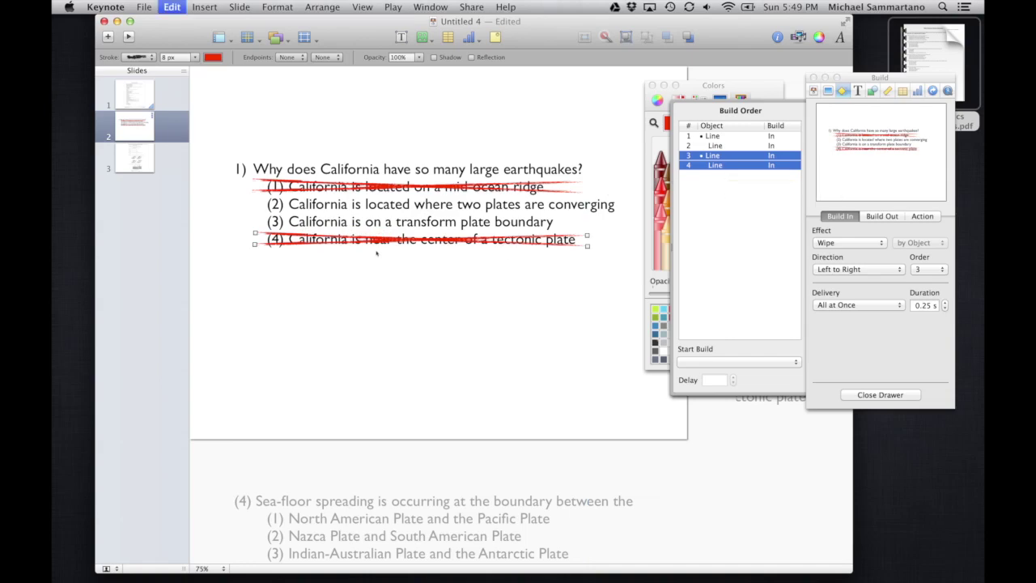
pyautogui.click(384, 250)
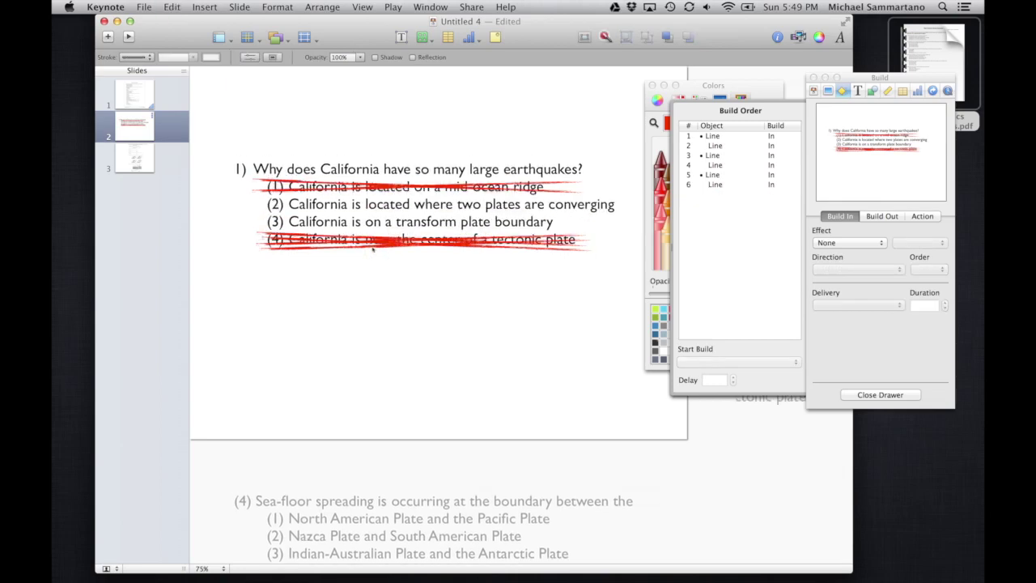
pyautogui.moveTo(372, 249); pyautogui.dragTo(369, 247)
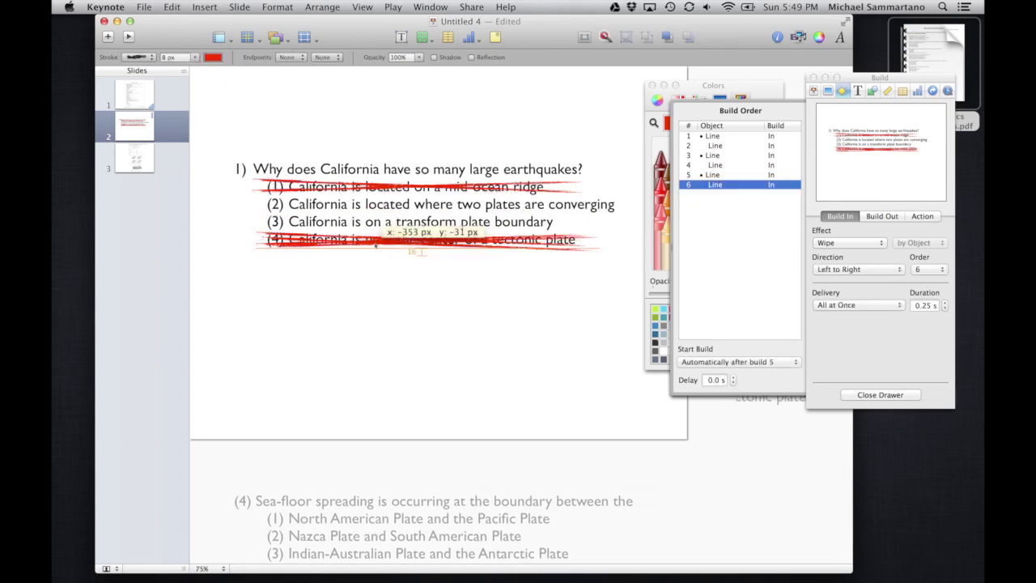
pyautogui.press('super+z')
pyautogui.press('super+z')
pyautogui.press('super+d')
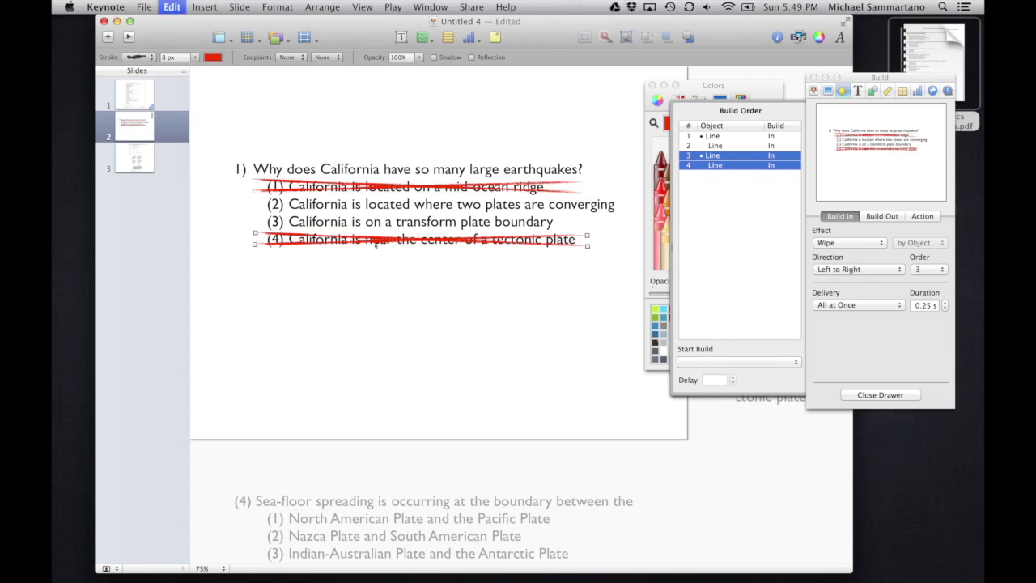
pyautogui.moveTo(364, 249); pyautogui.dragTo(366, 206)
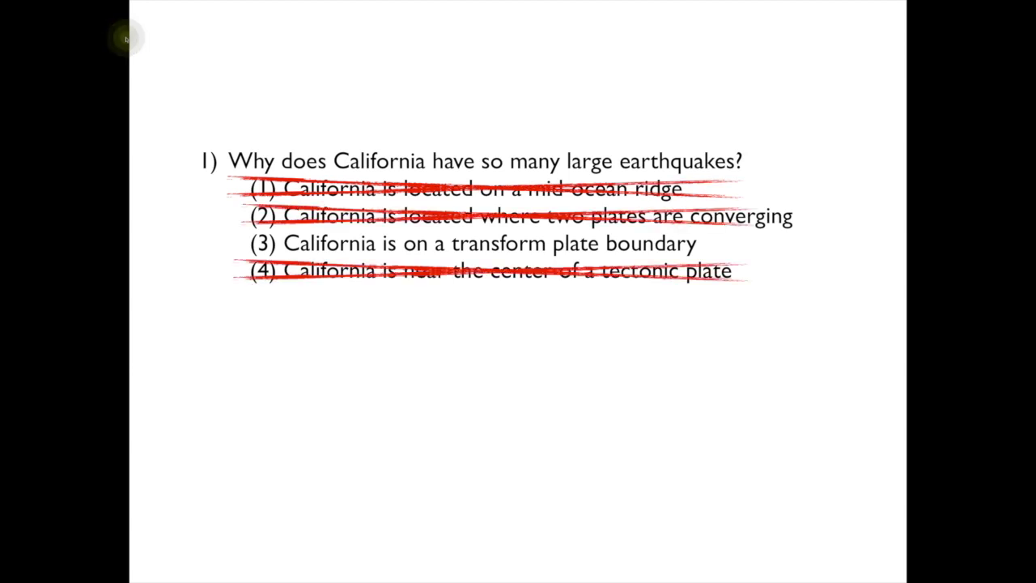
# Step: Exit the slideshow preview and return to editing slide 2
pyautogui.press('Escape')
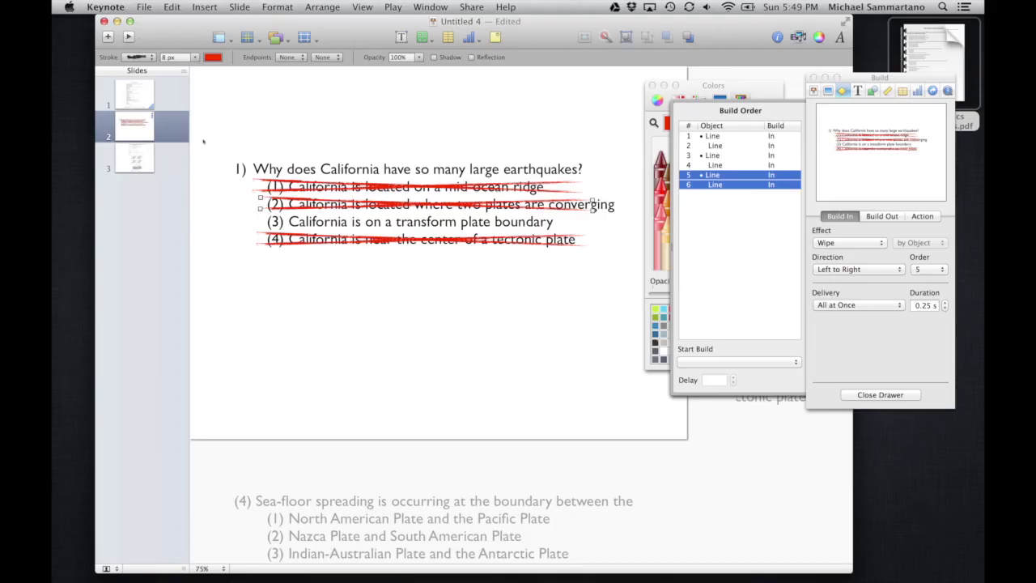
# Step: Insert a circle with transparent fill and a 6 px Spring green brush outline
pyautogui.click(422, 37)
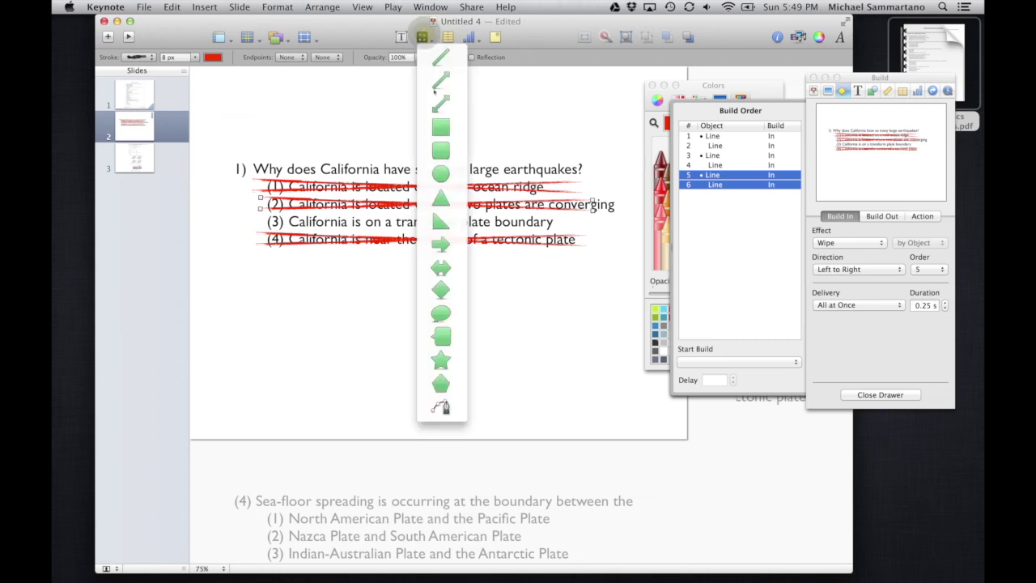
pyautogui.click(440, 173)
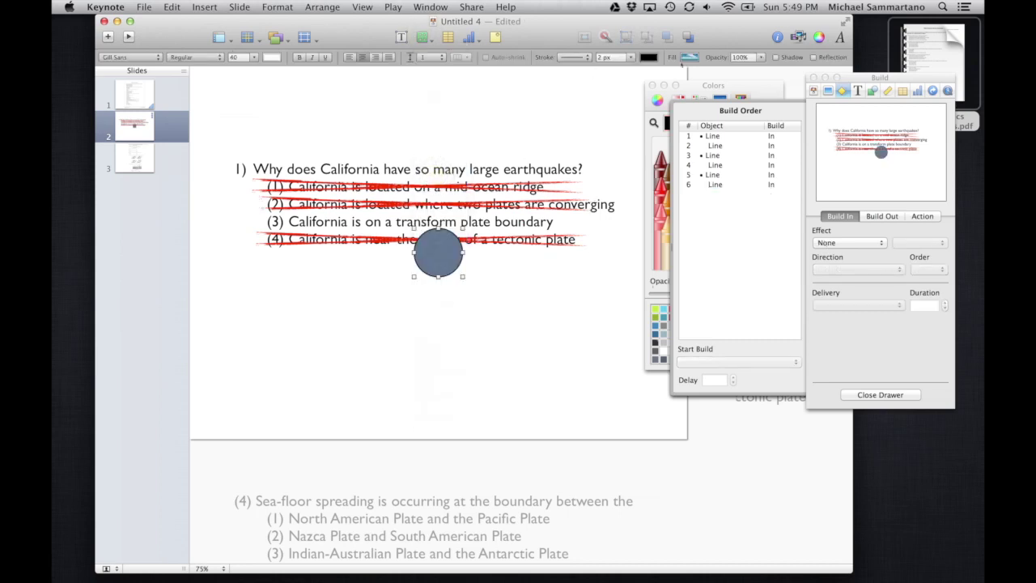
pyautogui.click(689, 57)
pyautogui.click(689, 63)
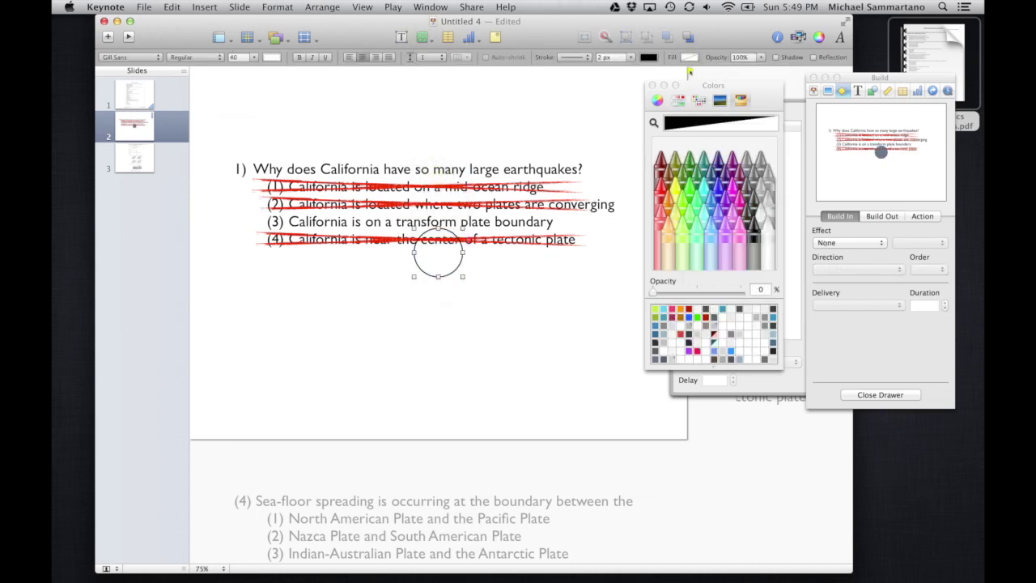
pyautogui.click(577, 58)
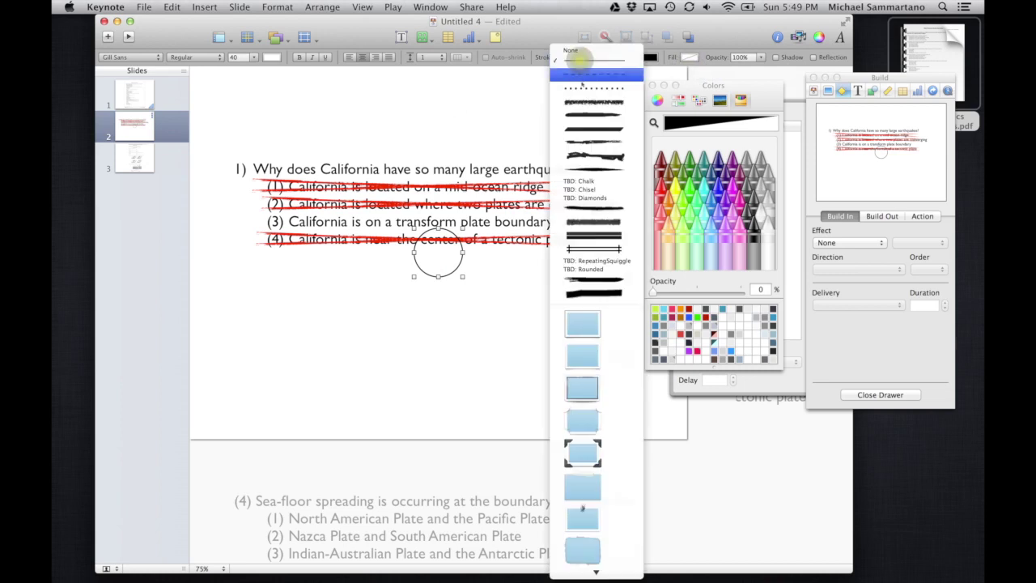
pyautogui.click(590, 144)
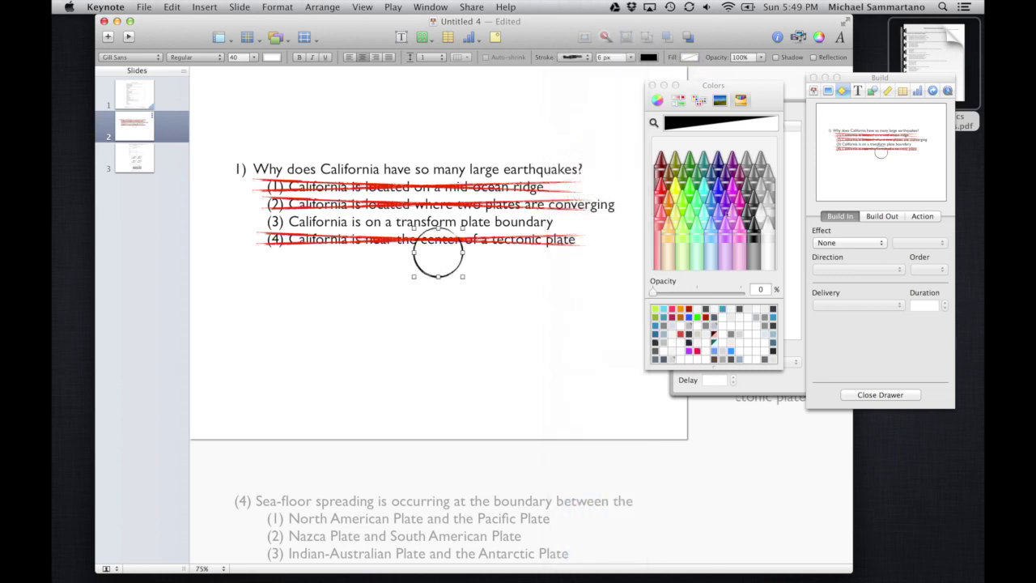
pyautogui.click(688, 190)
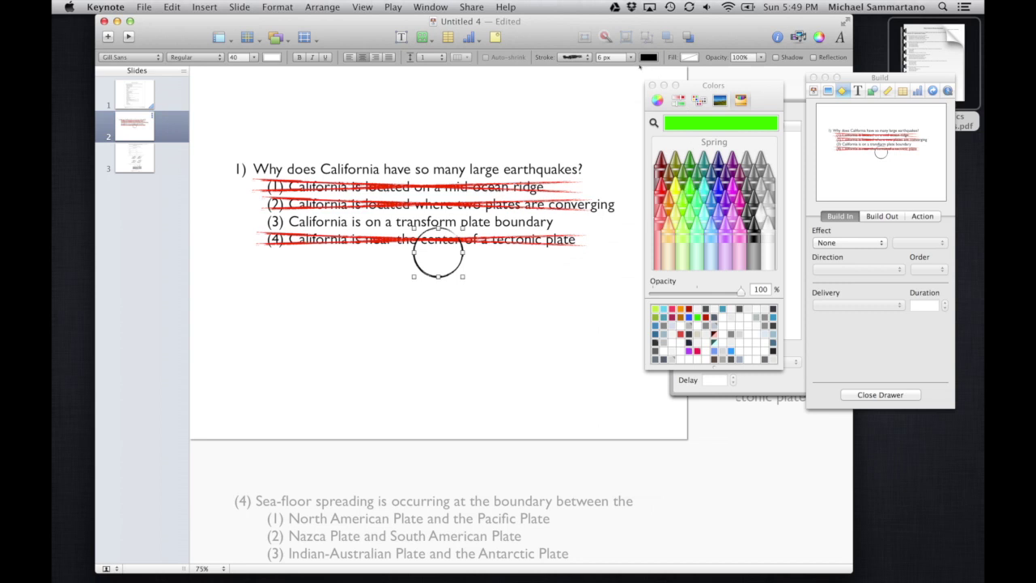
pyautogui.click(650, 57)
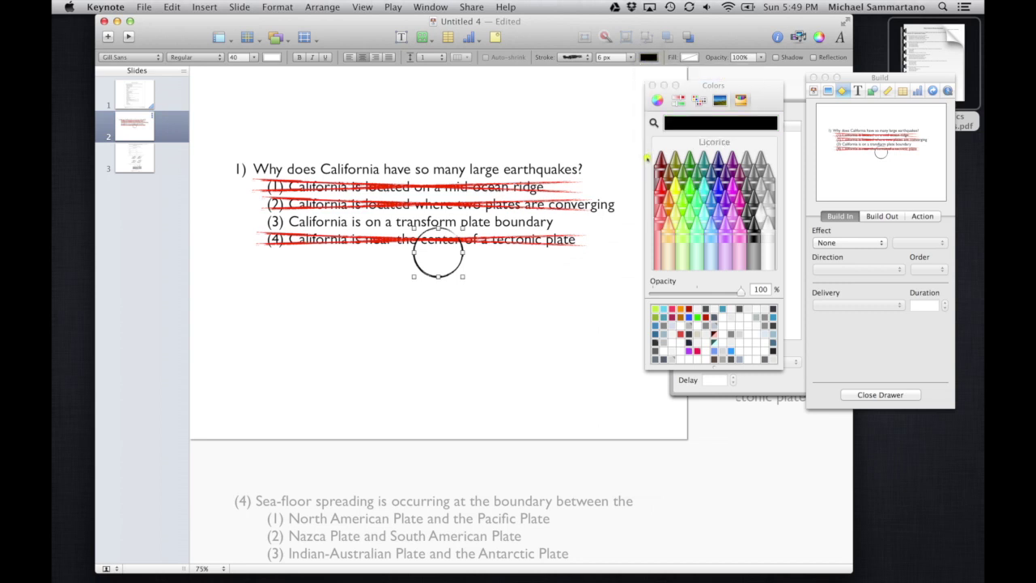
pyautogui.click(688, 188)
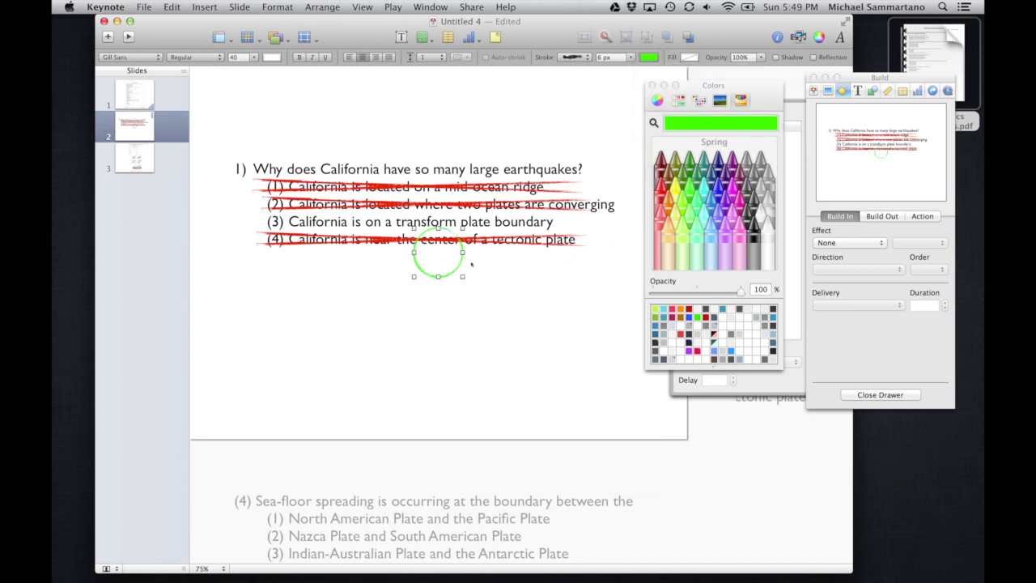
# Step: Stretch and flatten the circle into an ellipse around answer (3)
pyautogui.moveTo(463, 252); pyautogui.dragTo(635, 251)
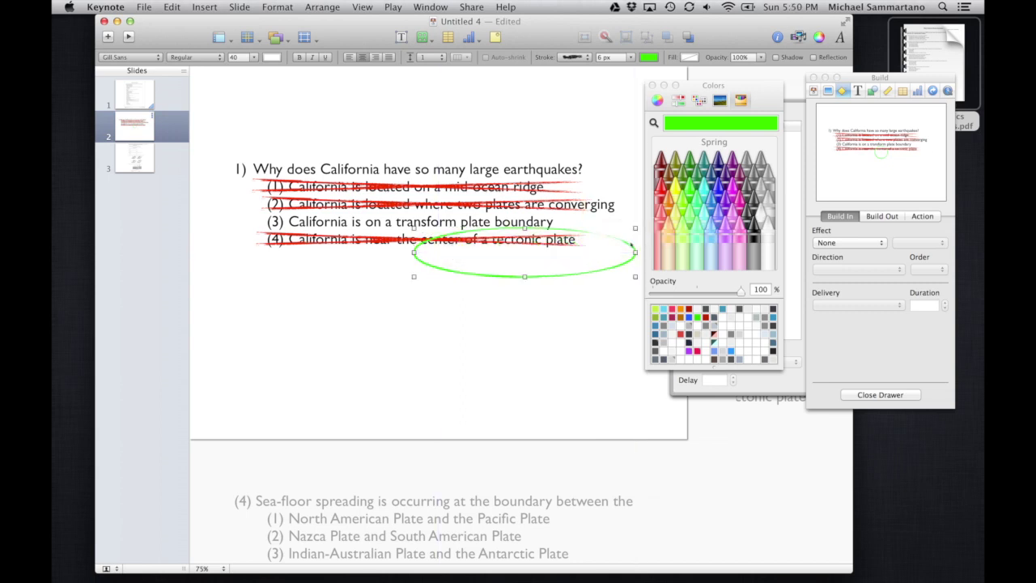
pyautogui.moveTo(525, 276); pyautogui.dragTo(524, 251)
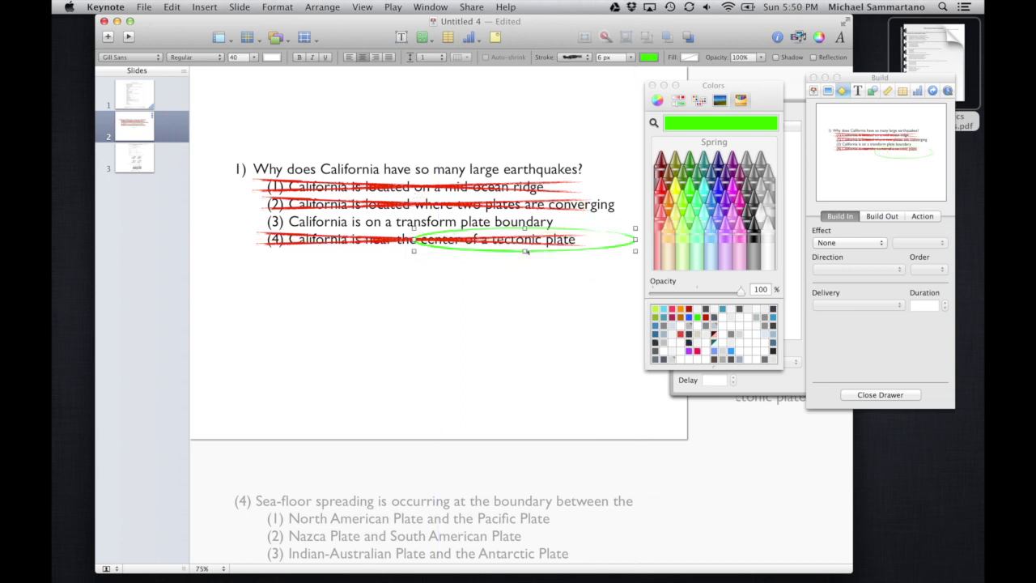
pyautogui.moveTo(416, 240); pyautogui.dragTo(272, 240)
pyautogui.moveTo(454, 251); pyautogui.dragTo(423, 235)
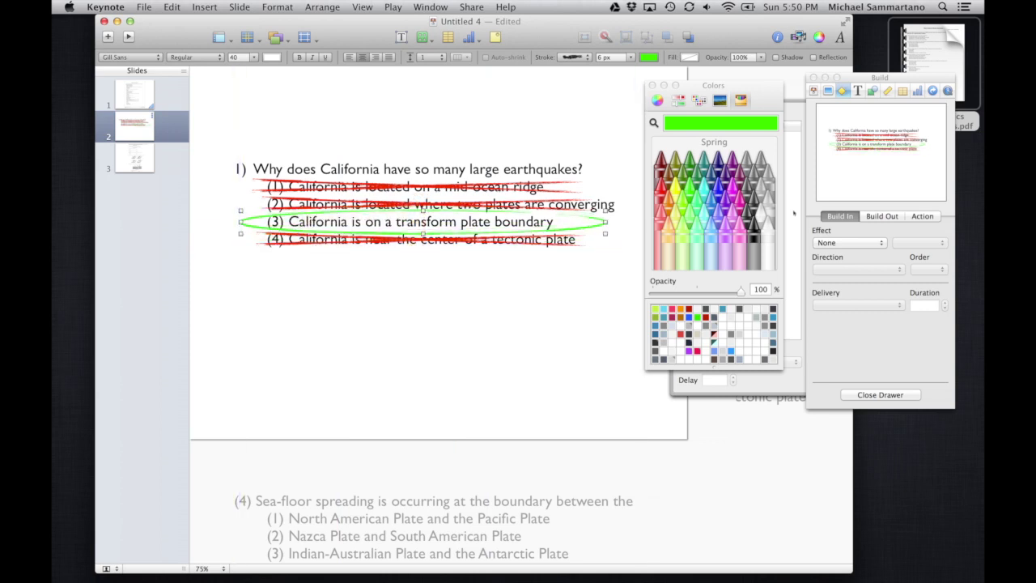
# Step: Apply the Wipe build-in effect to the green ellipse around answer (3)
pyautogui.click(851, 243)
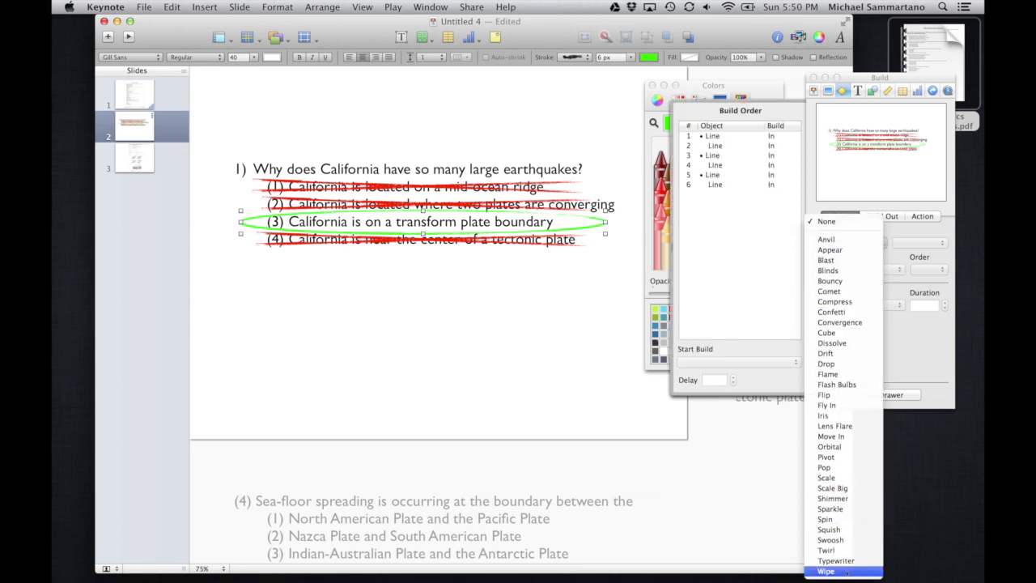
pyautogui.click(834, 571)
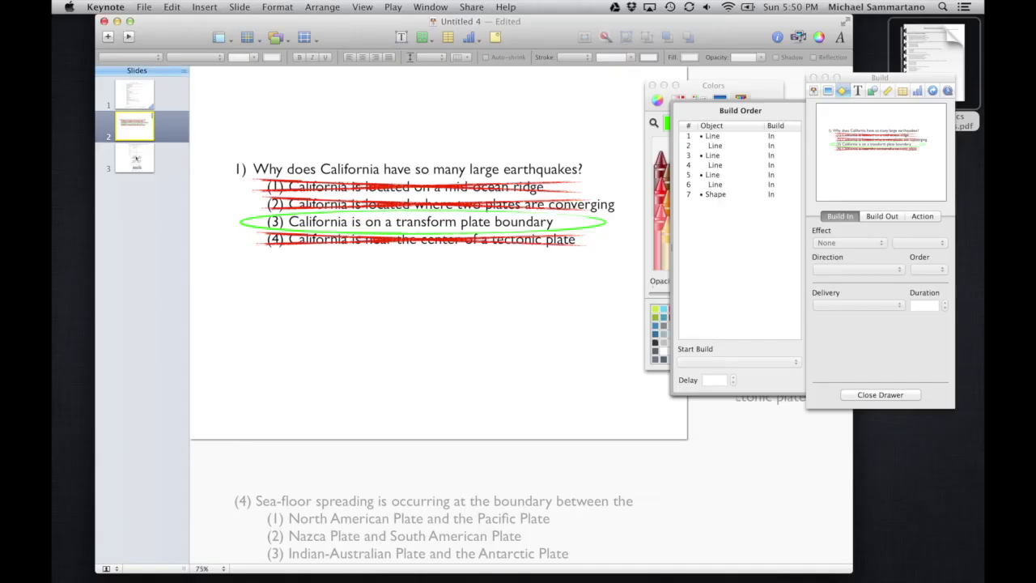
# Step: Give slide 3's worksheet image a picture-frame border with drop shadow
pyautogui.click(136, 159)
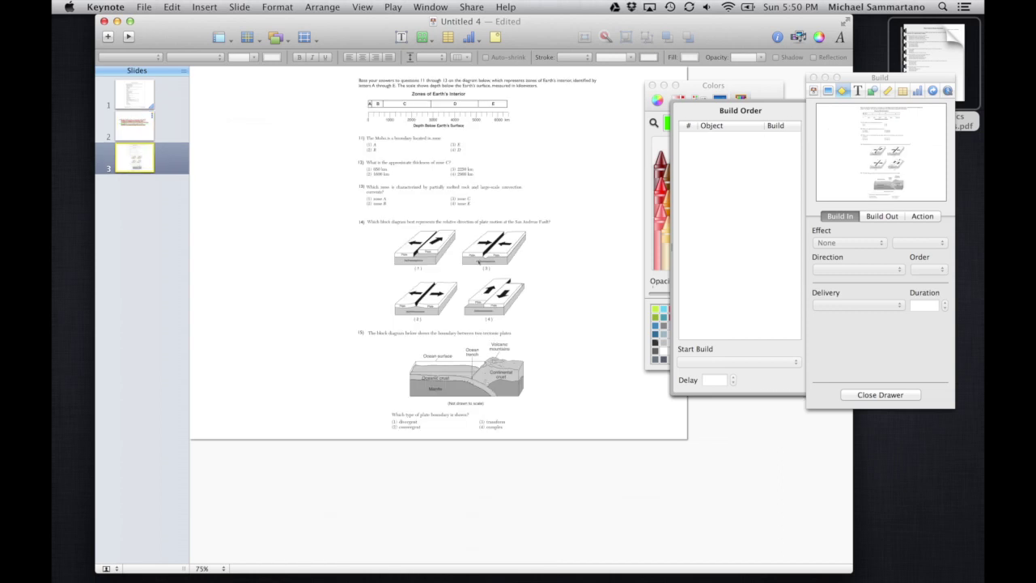
pyautogui.click(478, 262)
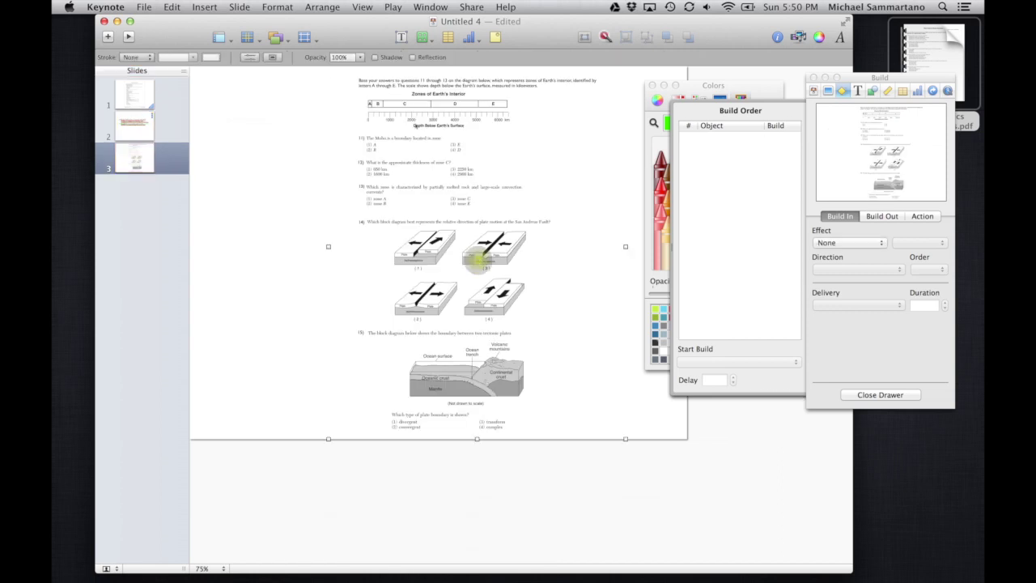
pyautogui.click(145, 58)
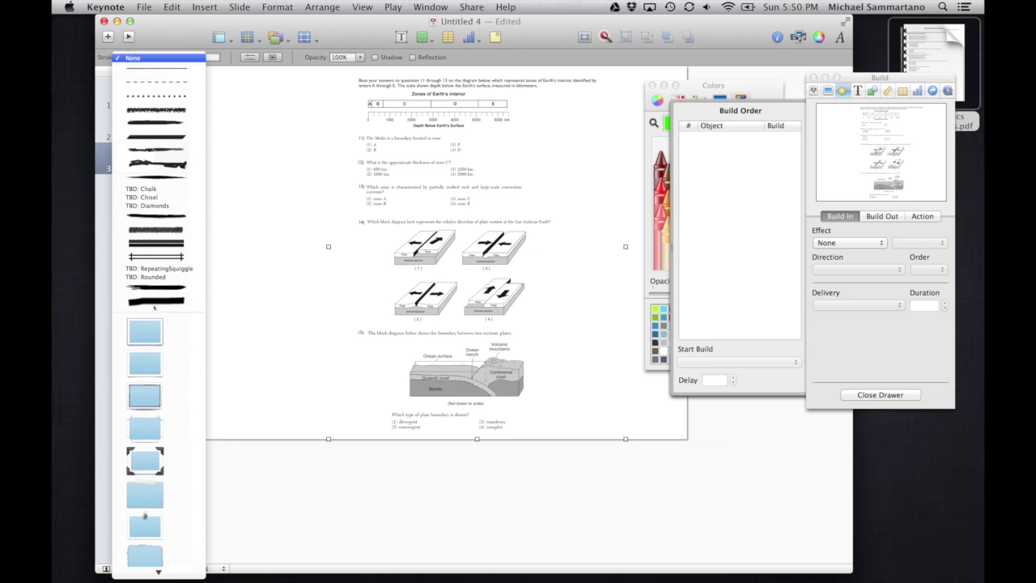
pyautogui.click(155, 366)
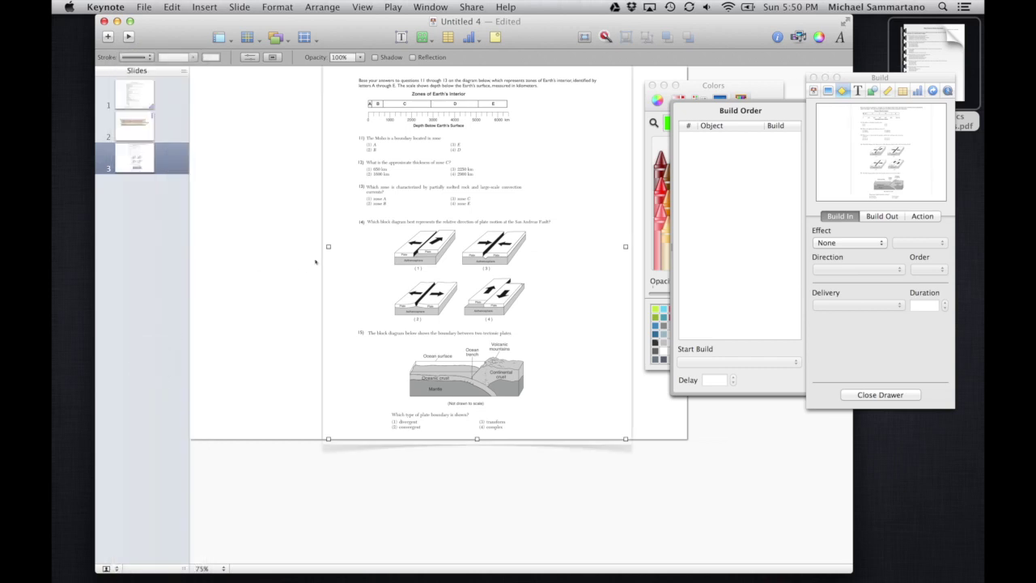
# Step: Shrink and reposition the framed worksheet image to fit slide 3
pyautogui.moveTo(329, 246); pyautogui.dragTo(381, 246)
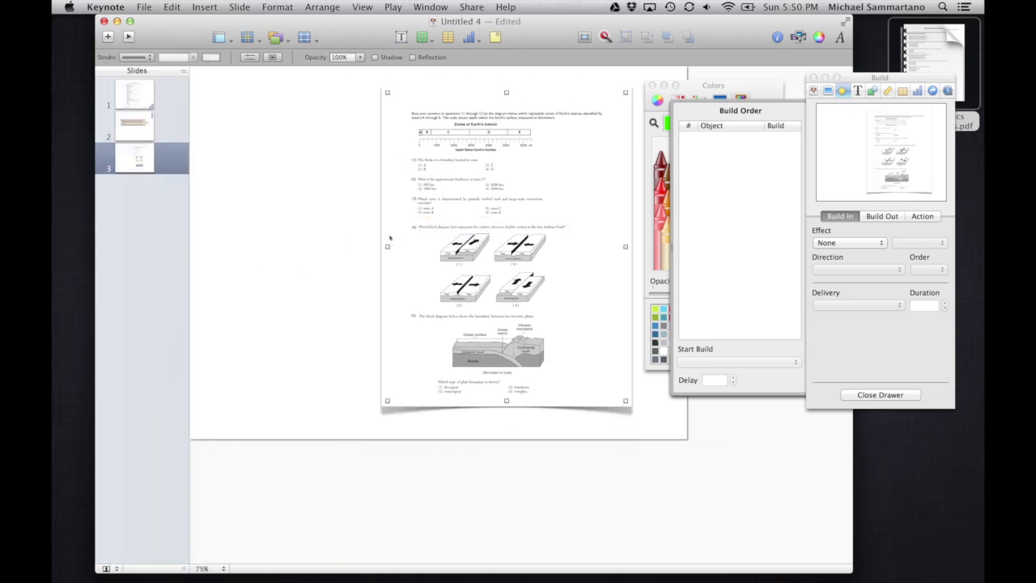
pyautogui.moveTo(492, 255); pyautogui.dragTo(369, 257)
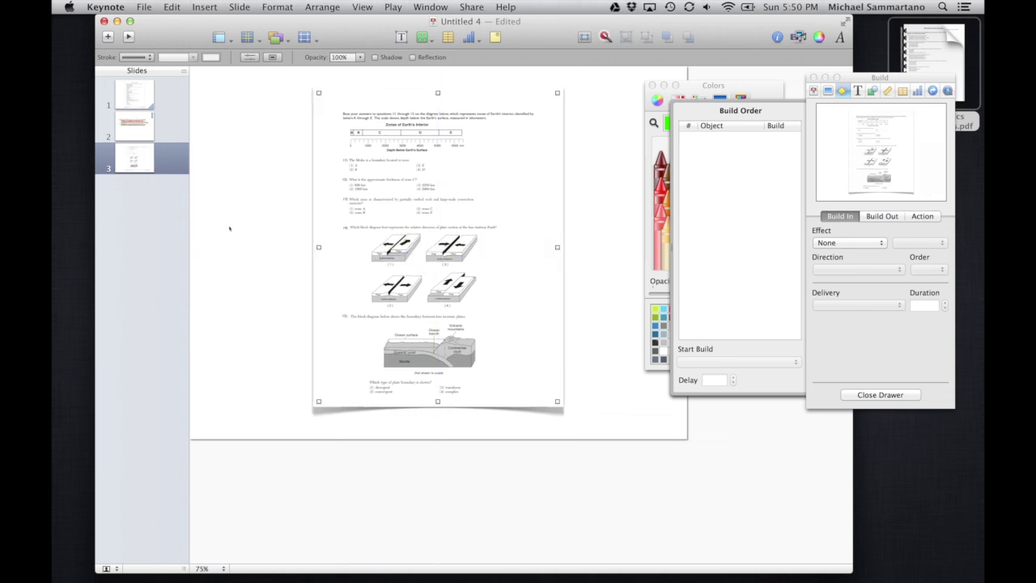
pyautogui.click(159, 169)
# Step: Duplicate slide 3 and enlarge slide 4's image so the diagram fills the slide
pyautogui.press('super+d')
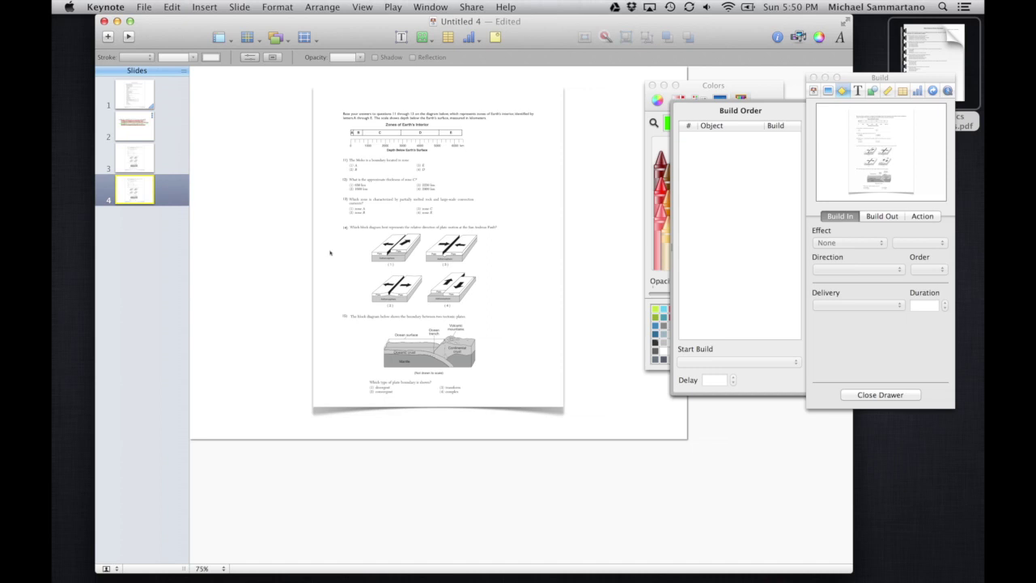
pyautogui.moveTo(436, 366); pyautogui.dragTo(436, 94)
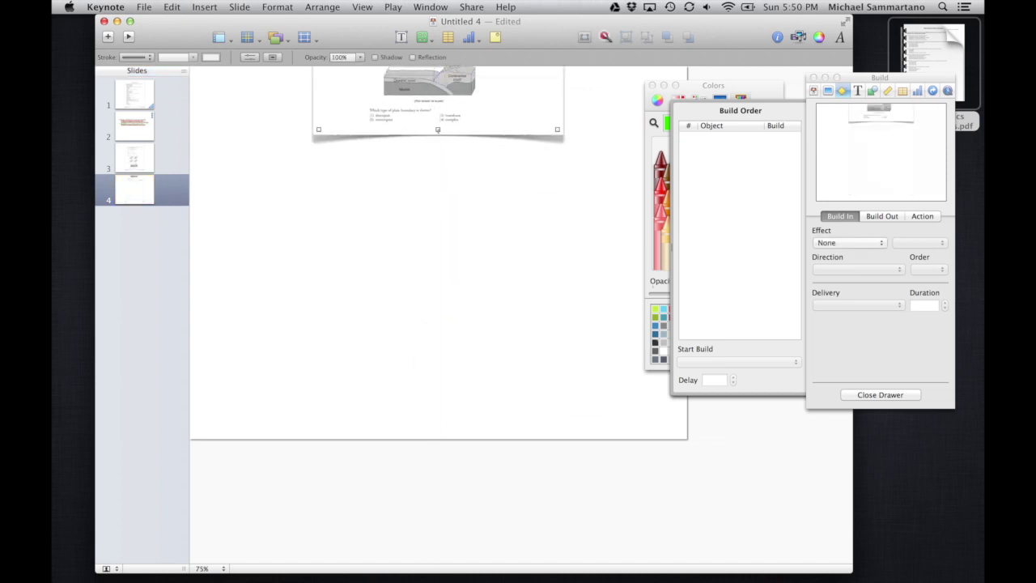
pyautogui.moveTo(437, 129); pyautogui.dragTo(452, 178)
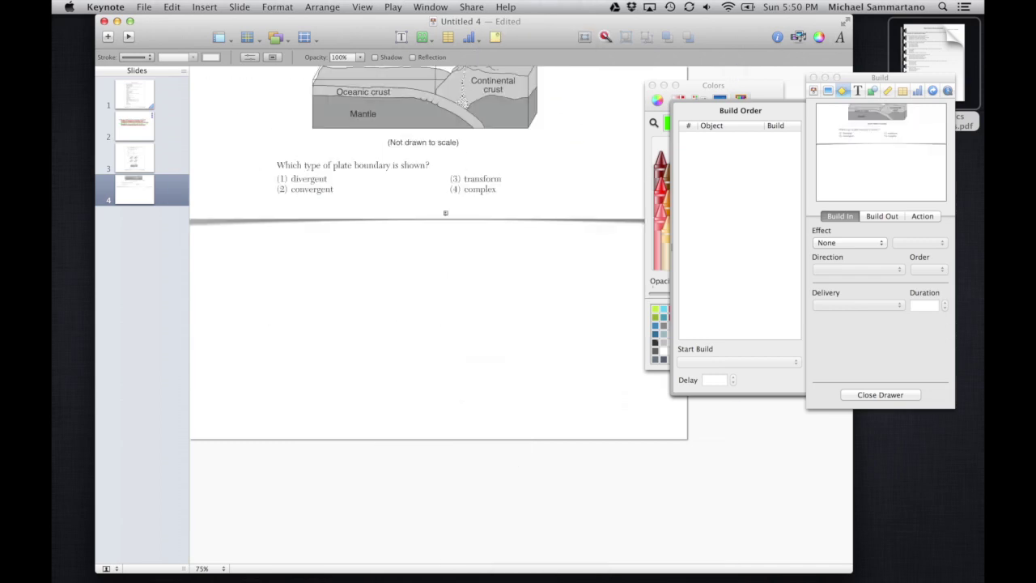
pyautogui.moveTo(446, 213); pyautogui.dragTo(470, 464)
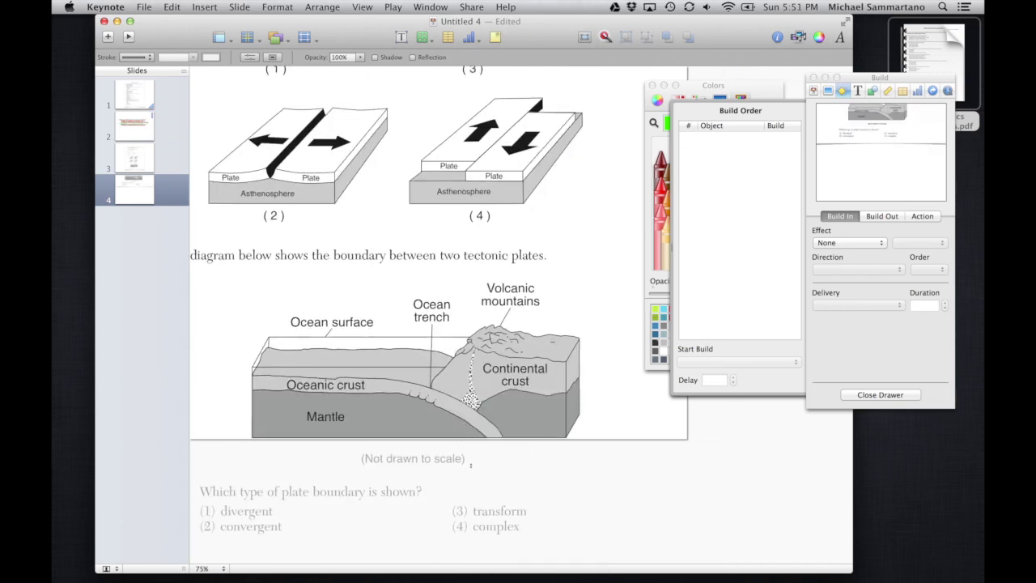
pyautogui.moveTo(474, 427); pyautogui.dragTo(492, 209)
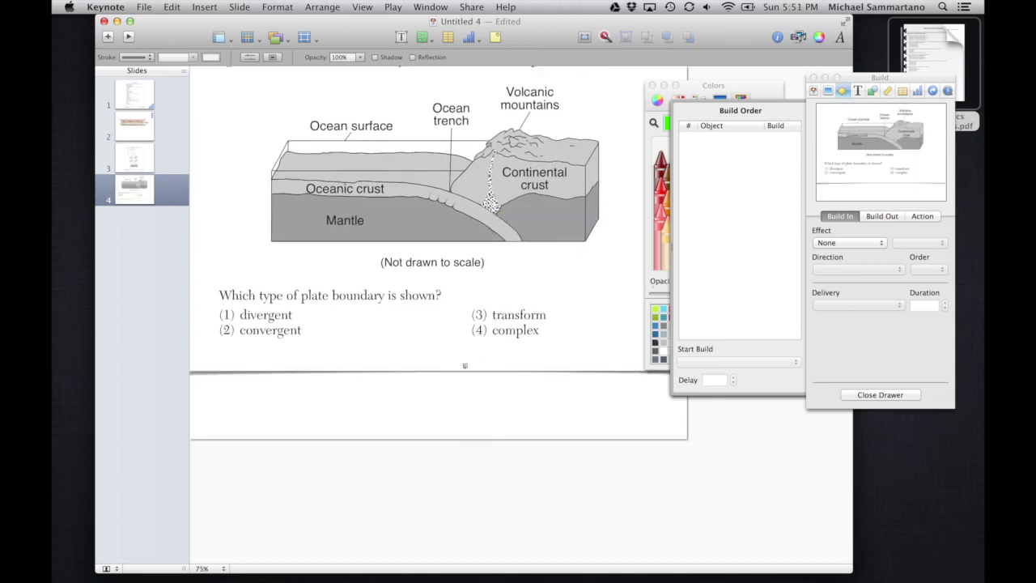
pyautogui.moveTo(465, 365); pyautogui.dragTo(484, 579)
pyautogui.moveTo(498, 426); pyautogui.dragTo(495, 287)
# Step: Close the Colors and Build windows and nudge the diagram slightly right and down
pyautogui.click(653, 85)
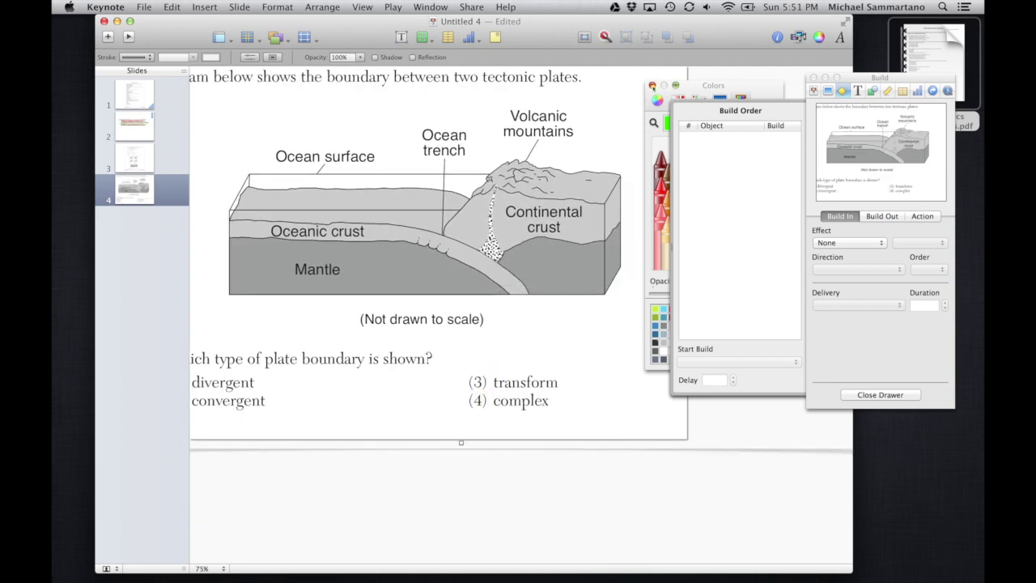
pyautogui.click(813, 77)
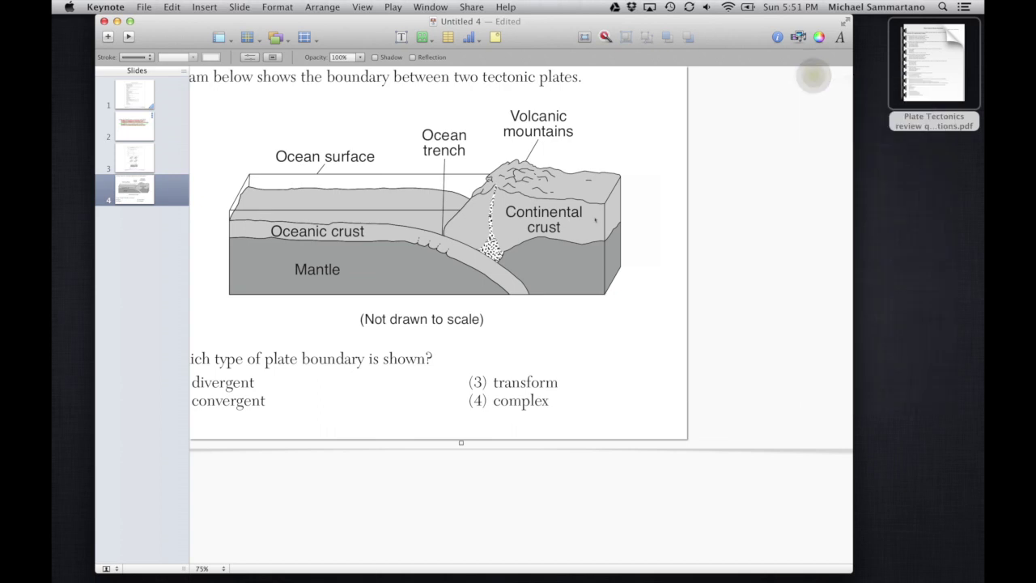
pyautogui.moveTo(592, 223); pyautogui.dragTo(600, 227)
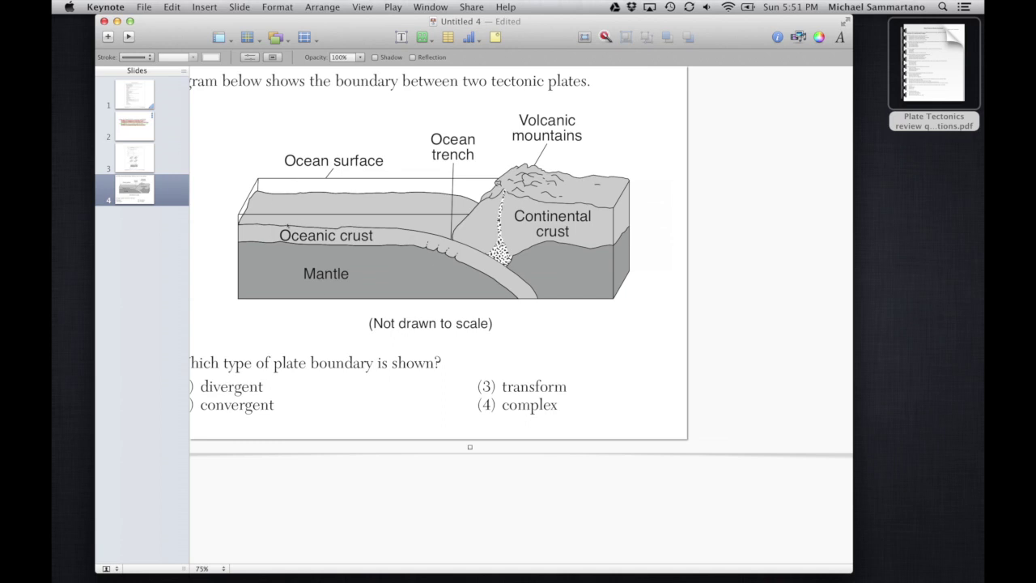
# Step: Select the question text and the lower object on slide 2
pyautogui.click(165, 134)
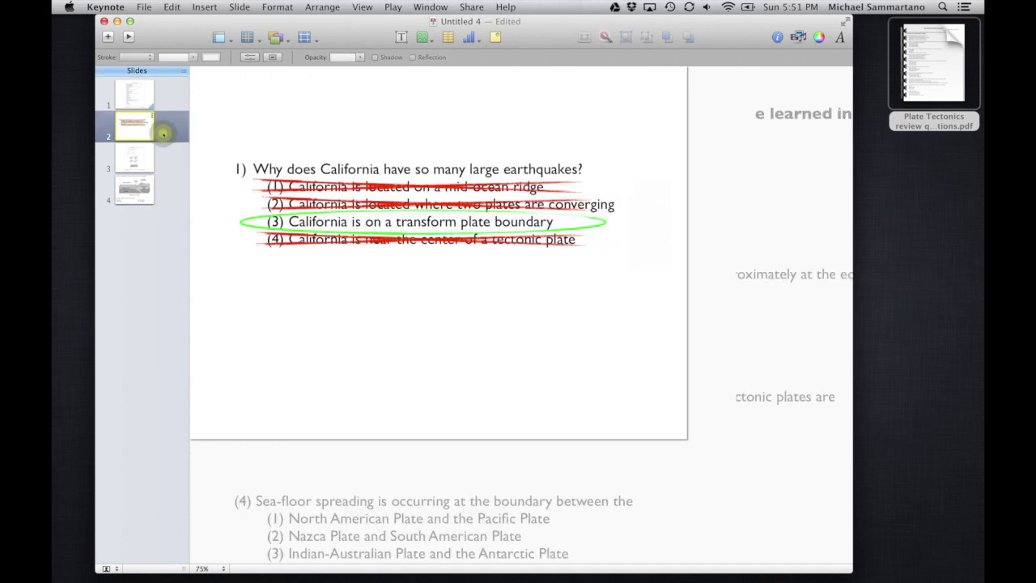
pyautogui.click(281, 103)
pyautogui.click(308, 363)
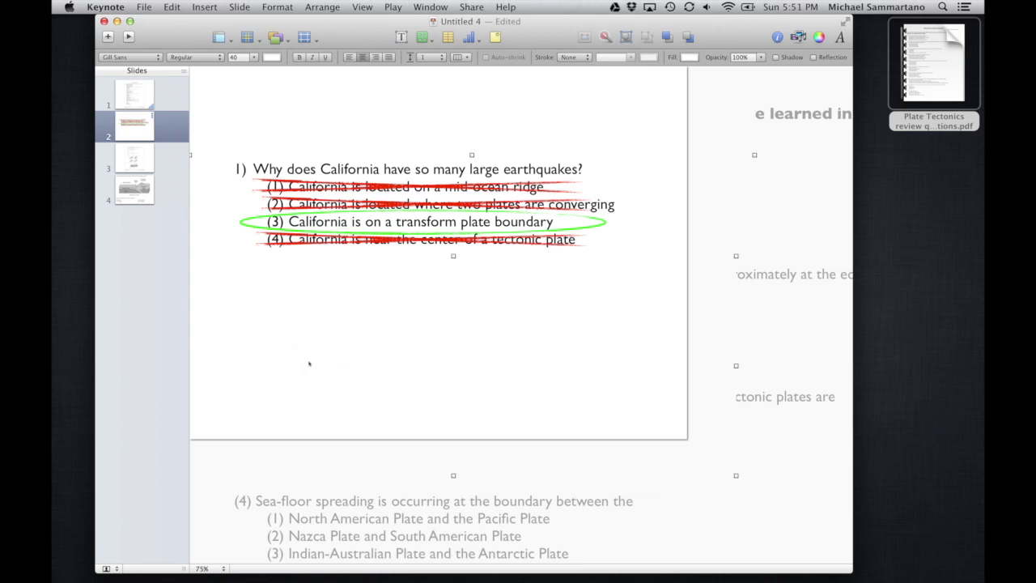
# Step: Mask slide 4's image to show only the diagram from Ocean trench down to Mantle
pyautogui.click(169, 195)
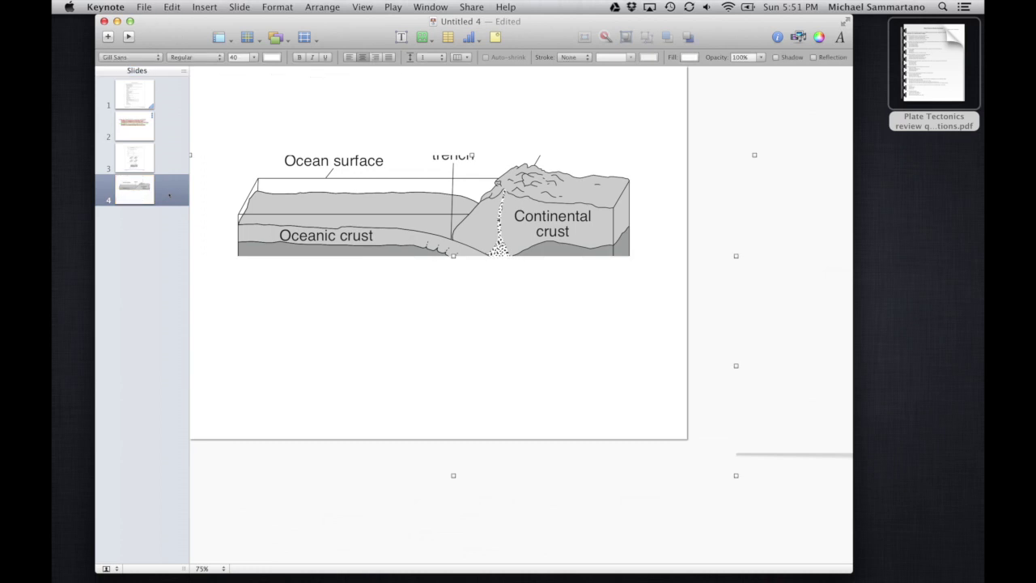
pyautogui.moveTo(758, 375); pyautogui.dragTo(535, 440)
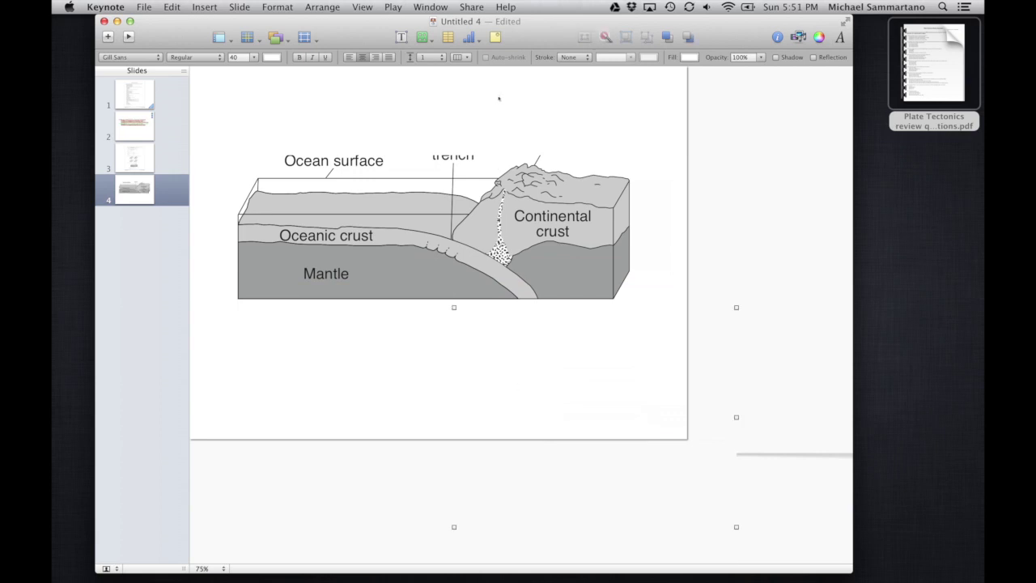
pyautogui.moveTo(499, 98); pyautogui.dragTo(476, 102)
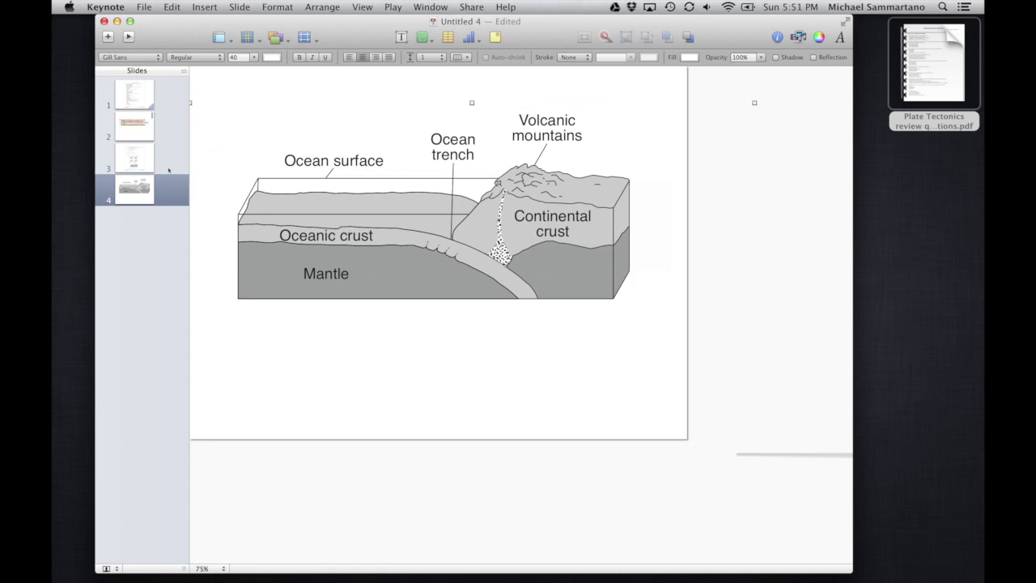
# Step: Give slide 3 a Magic Move transition into slide 4
pyautogui.click(169, 170)
pyautogui.click(778, 38)
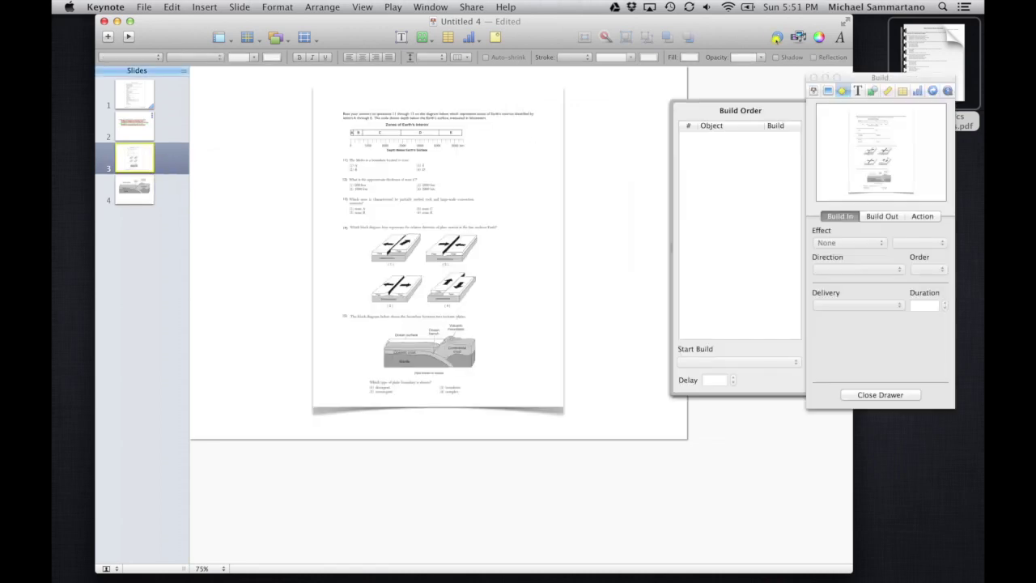
pyautogui.click(814, 91)
pyautogui.click(853, 246)
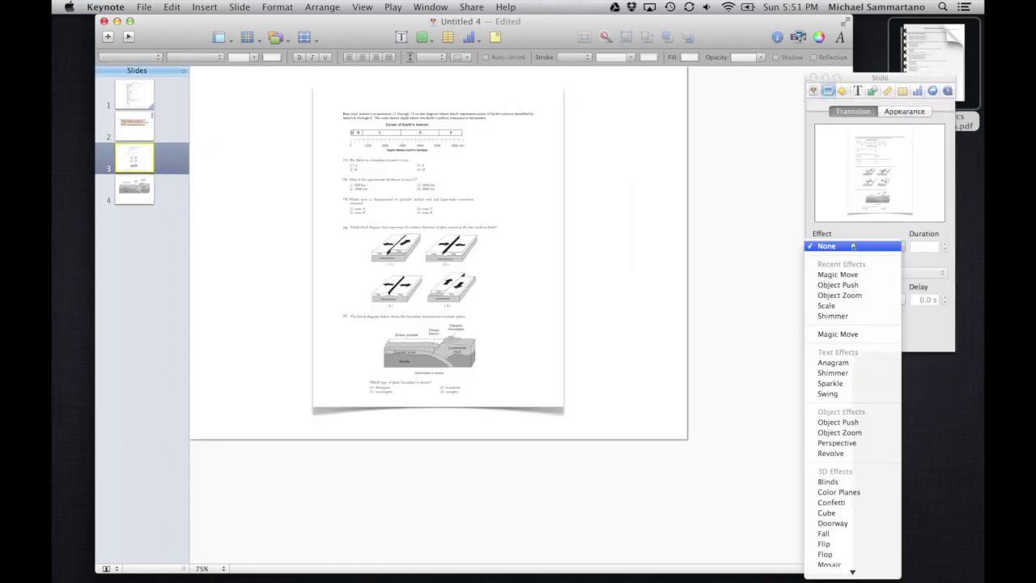
pyautogui.click(846, 275)
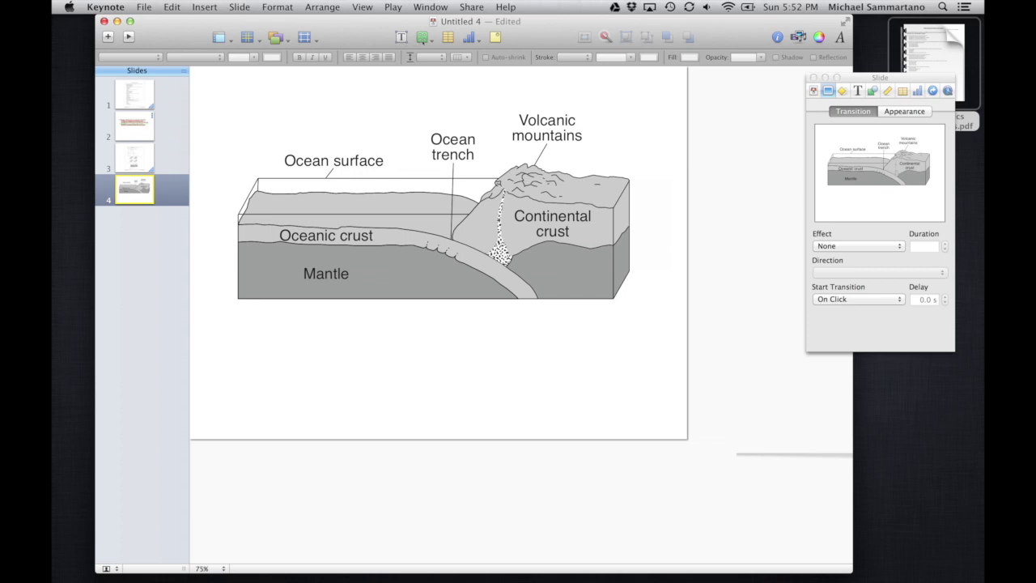
# Step: Draw a trial pen line along the oceanic crust, then delete it
pyautogui.click(422, 36)
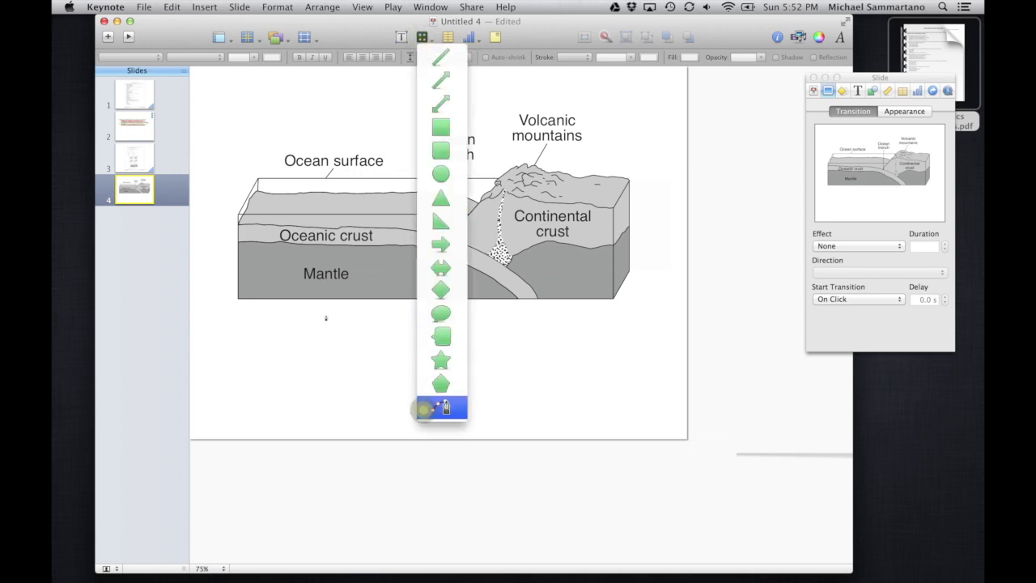
pyautogui.click(423, 409)
pyautogui.click(250, 234)
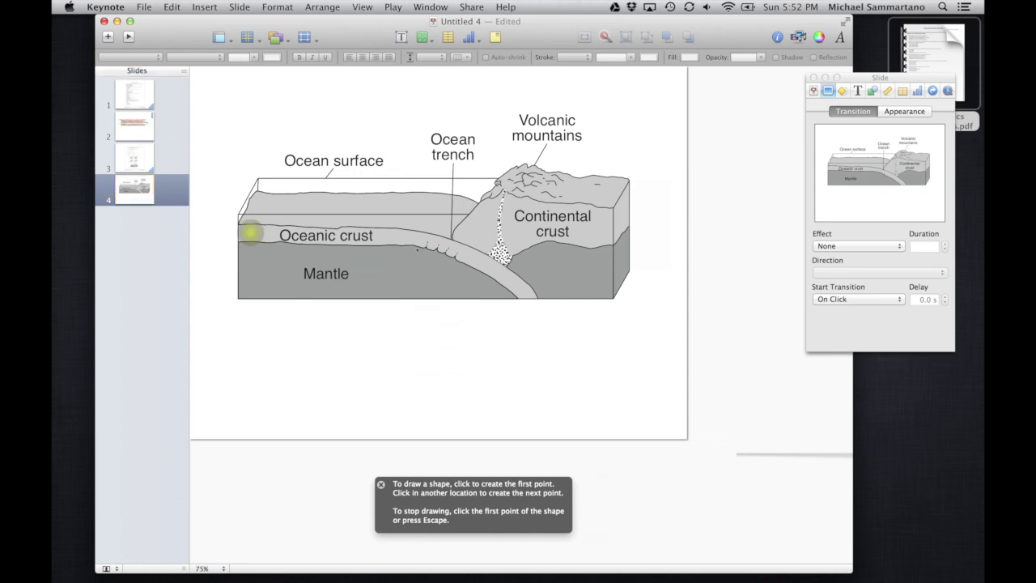
pyautogui.click(410, 236)
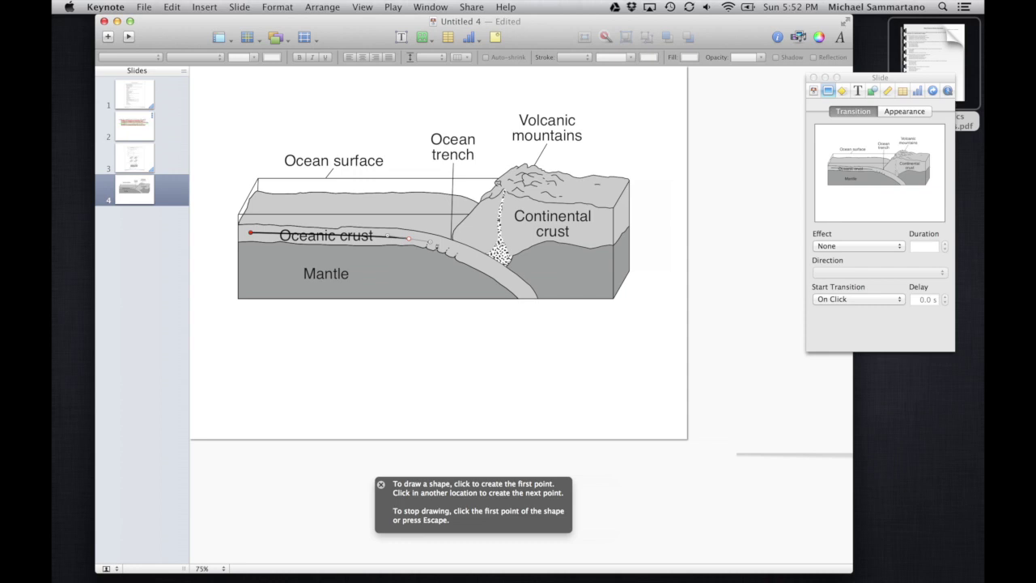
pyautogui.press('Escape')
pyautogui.press('Delete')
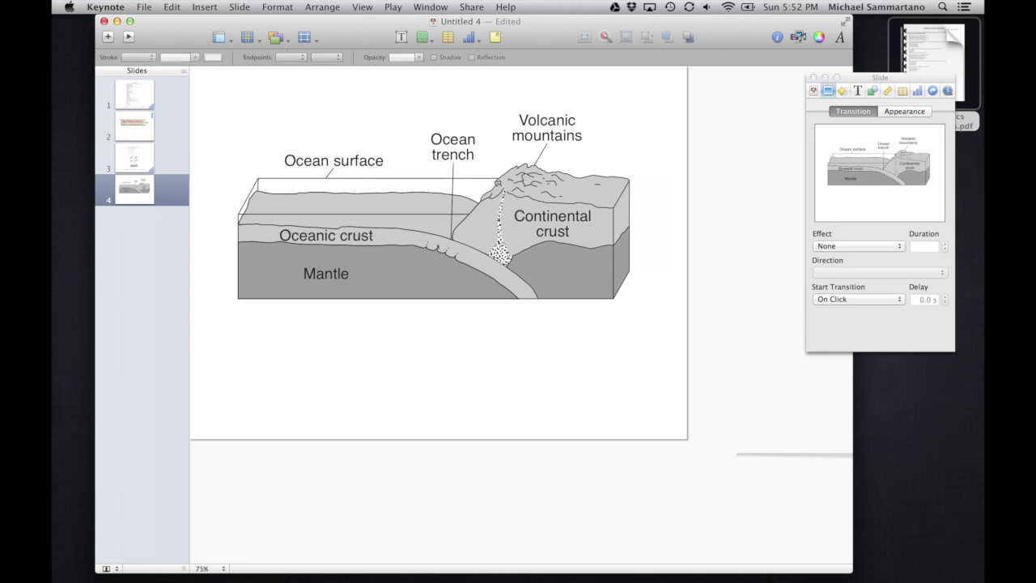
# Step: Start a new point-by-point line from the crust's left end down past the ocean trench
pyautogui.click(422, 37)
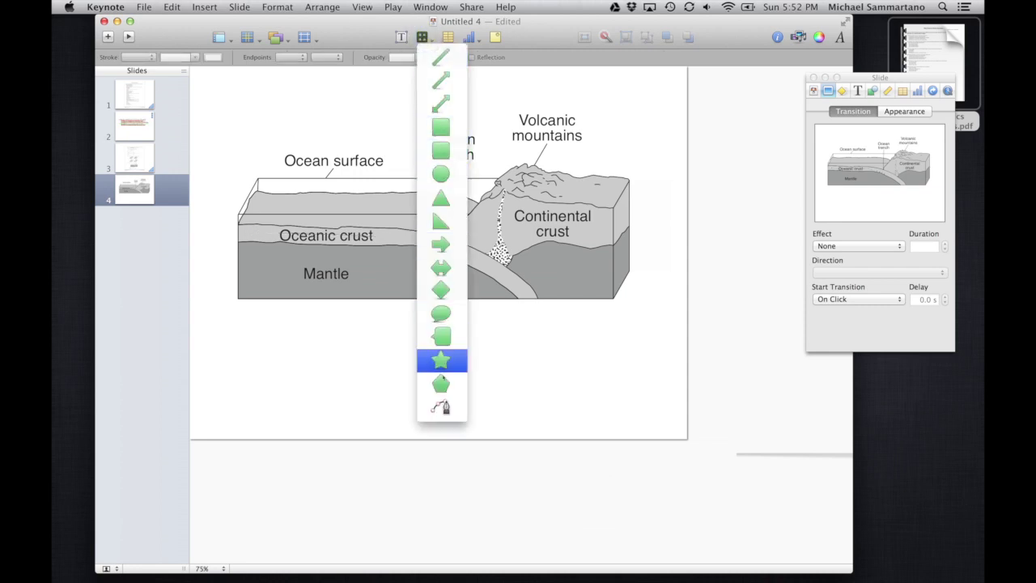
pyautogui.click(441, 407)
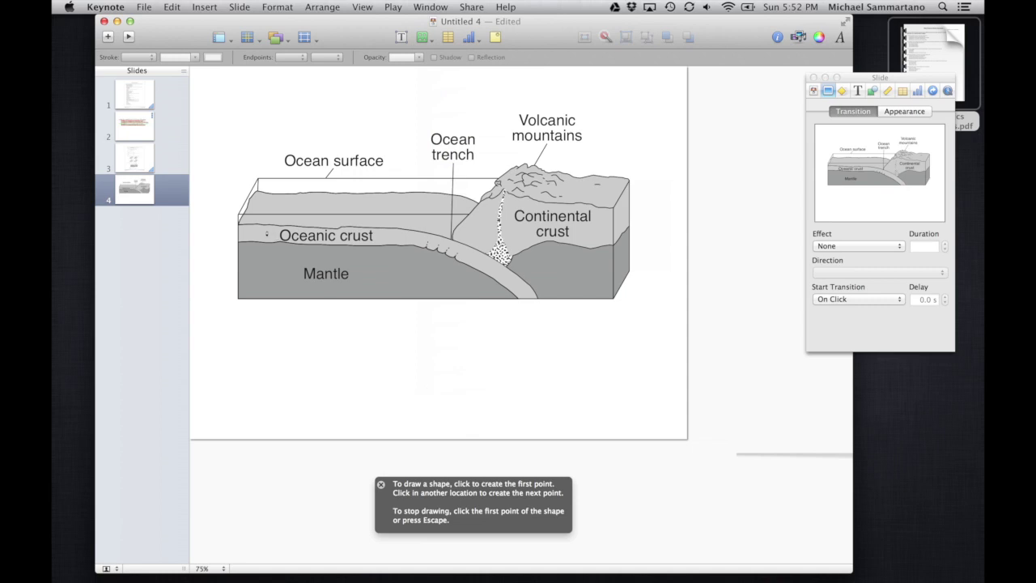
pyautogui.click(265, 232)
pyautogui.click(493, 269)
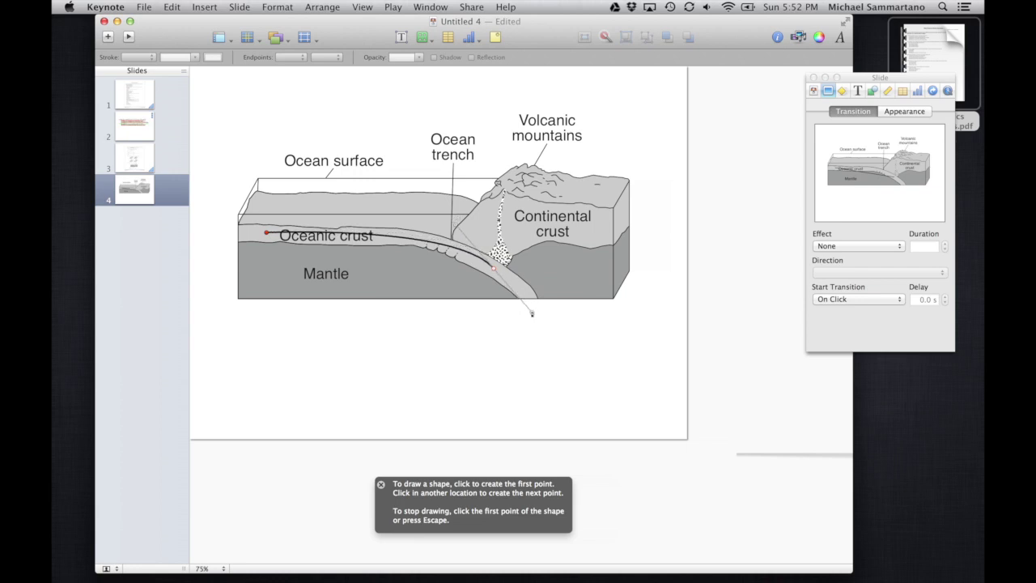
# Step: Finish the line and make it a 9 px Lemon yellow stroke with an arrowhead at its end
pyautogui.press('Escape')
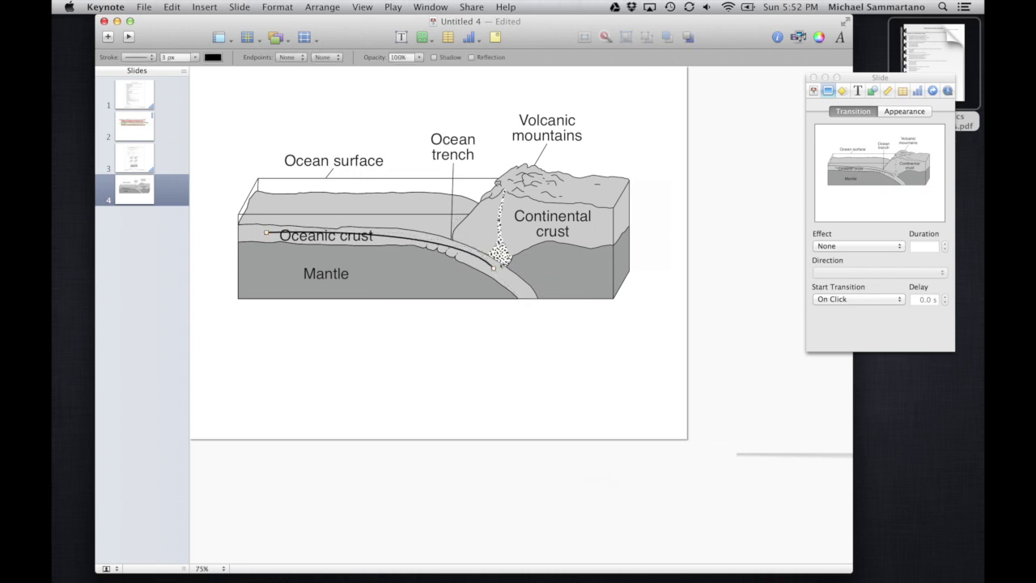
pyautogui.click(327, 58)
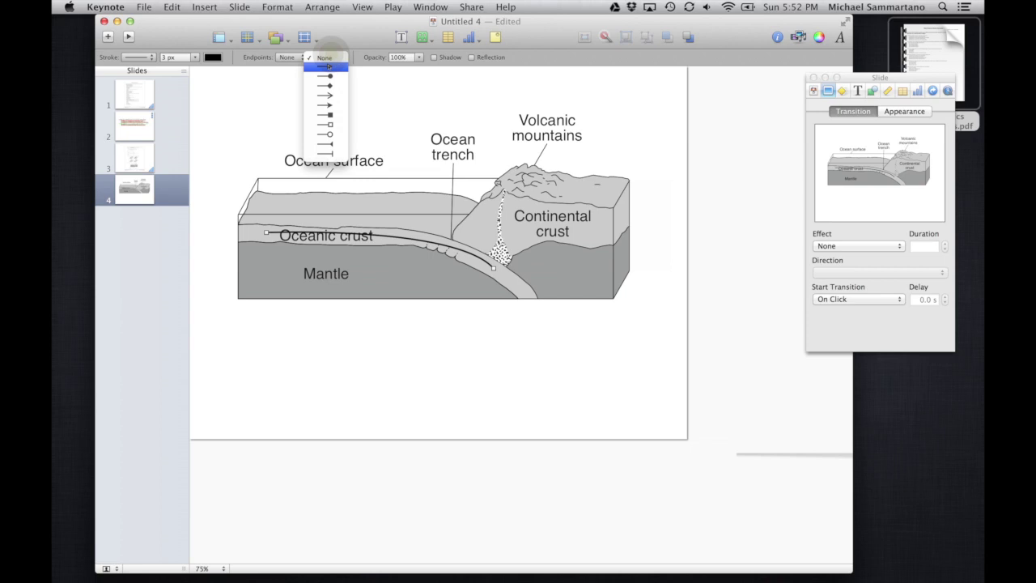
pyautogui.click(325, 104)
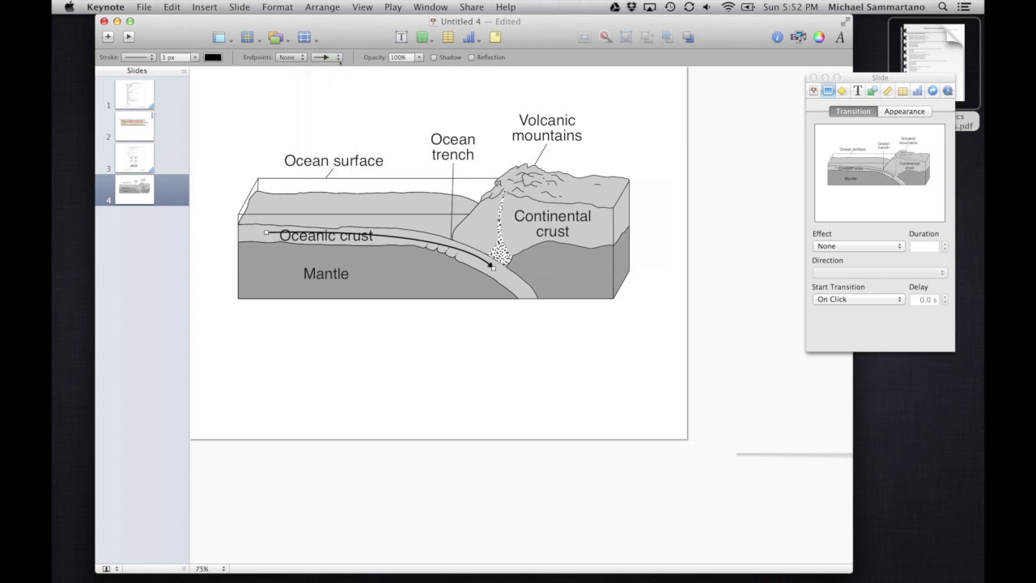
pyautogui.click(213, 58)
pyautogui.click(226, 160)
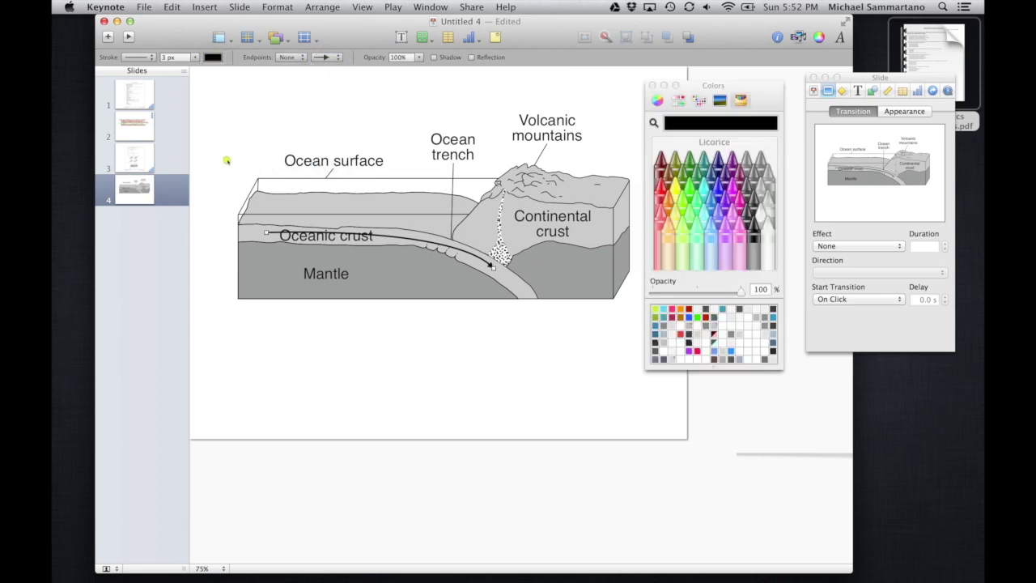
pyautogui.click(676, 184)
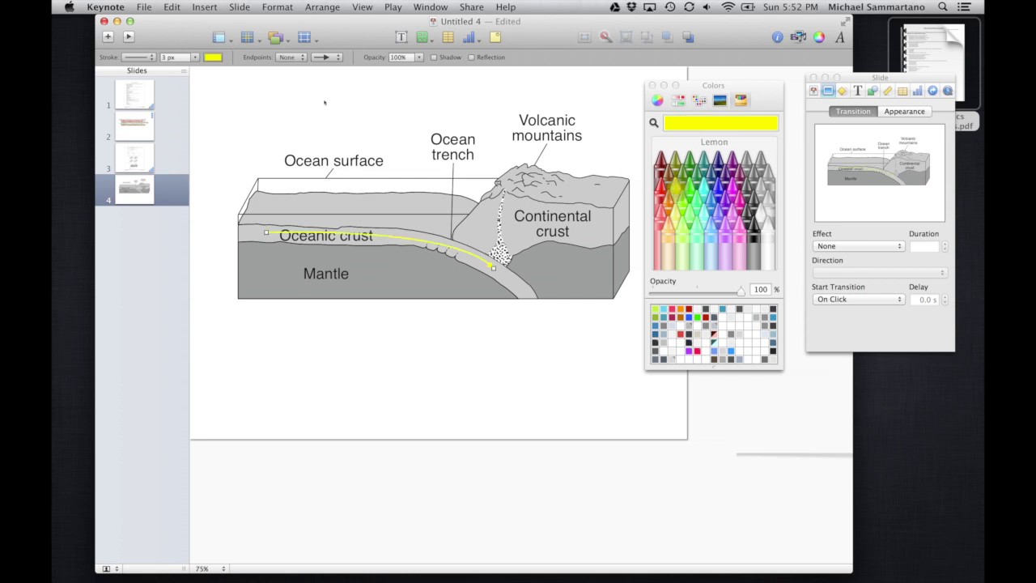
pyautogui.click(195, 57)
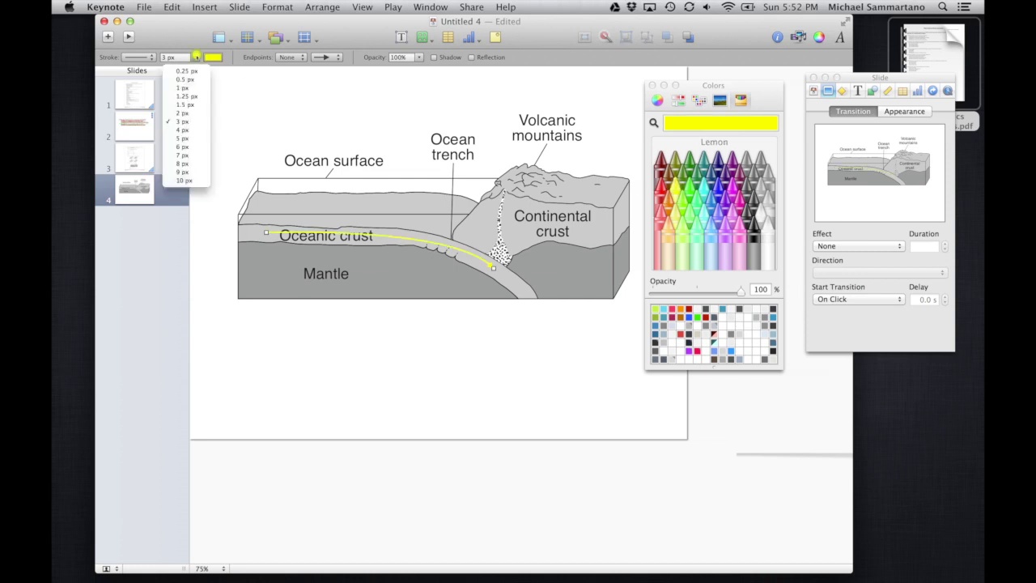
pyautogui.click(197, 172)
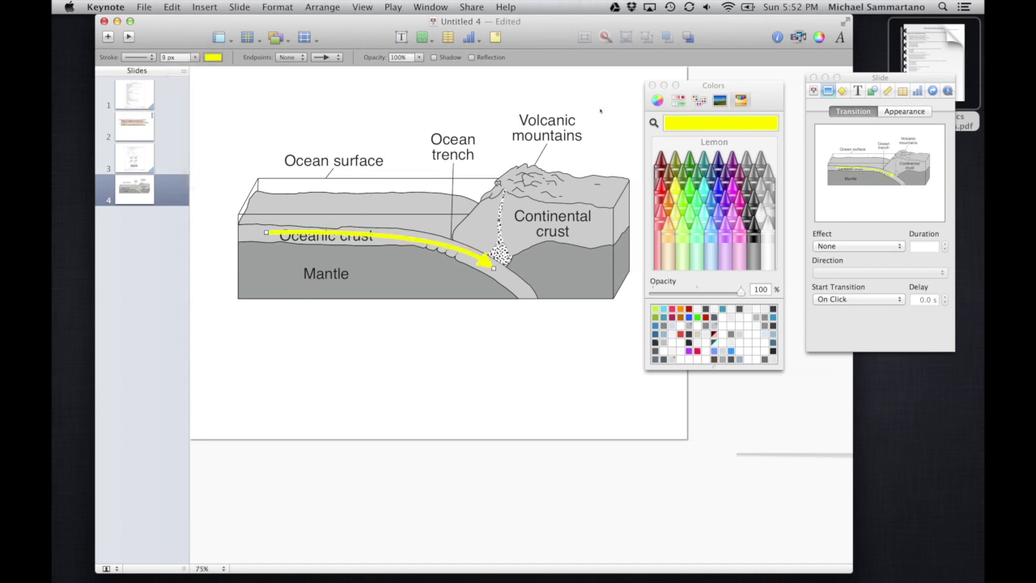
pyautogui.click(652, 85)
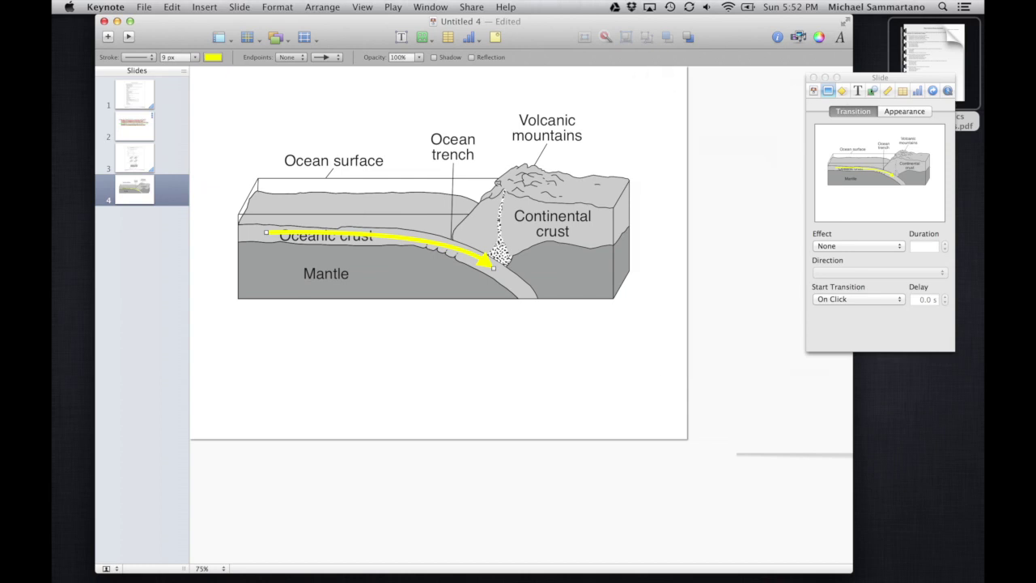
# Step: Add a drop shadow and a Wipe build-in effect to the arrow
pyautogui.click(871, 90)
pyautogui.click(837, 262)
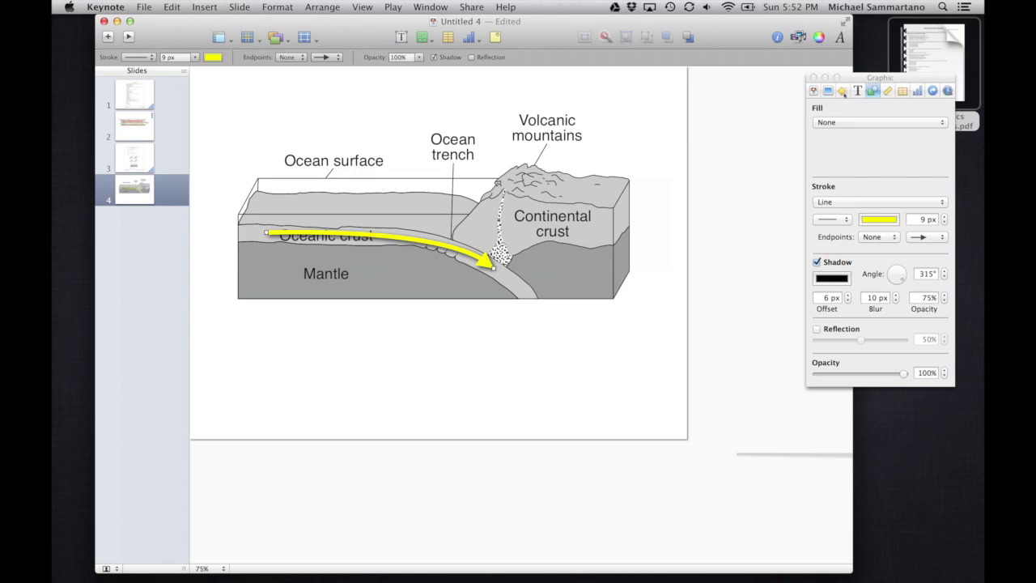
pyautogui.click(842, 91)
pyautogui.click(862, 243)
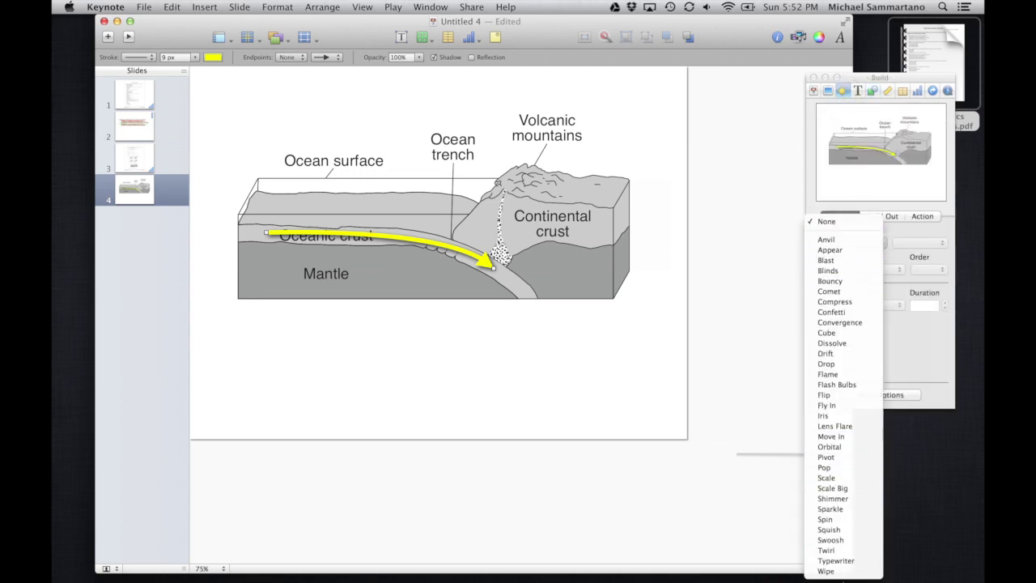
pyautogui.click(834, 571)
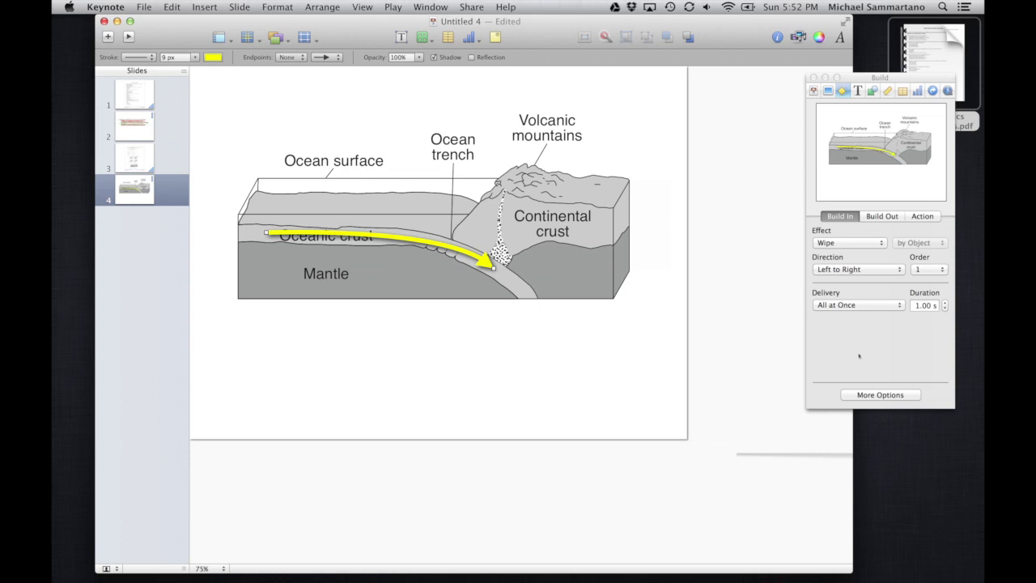
pyautogui.click(813, 78)
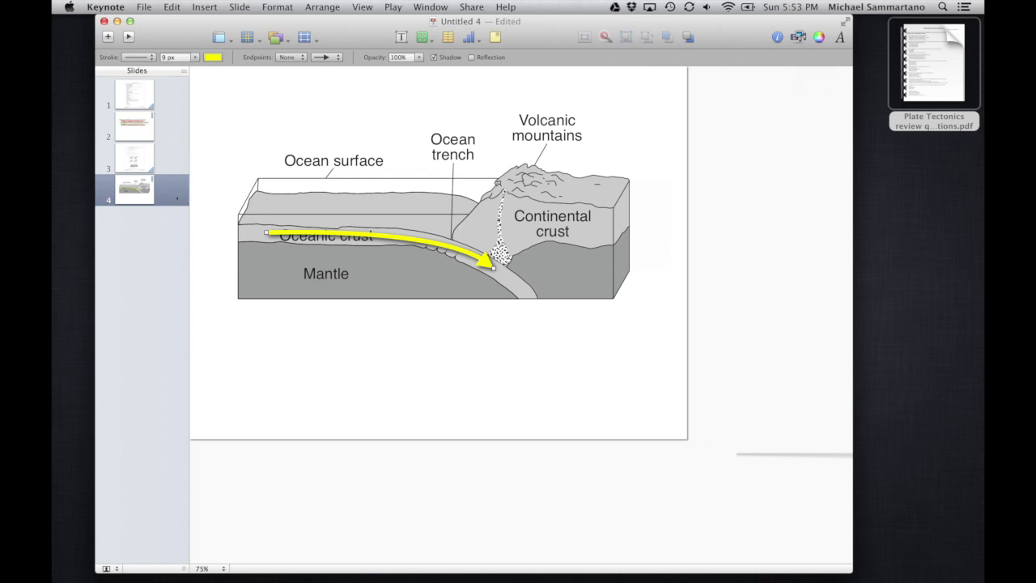
pyautogui.click(175, 195)
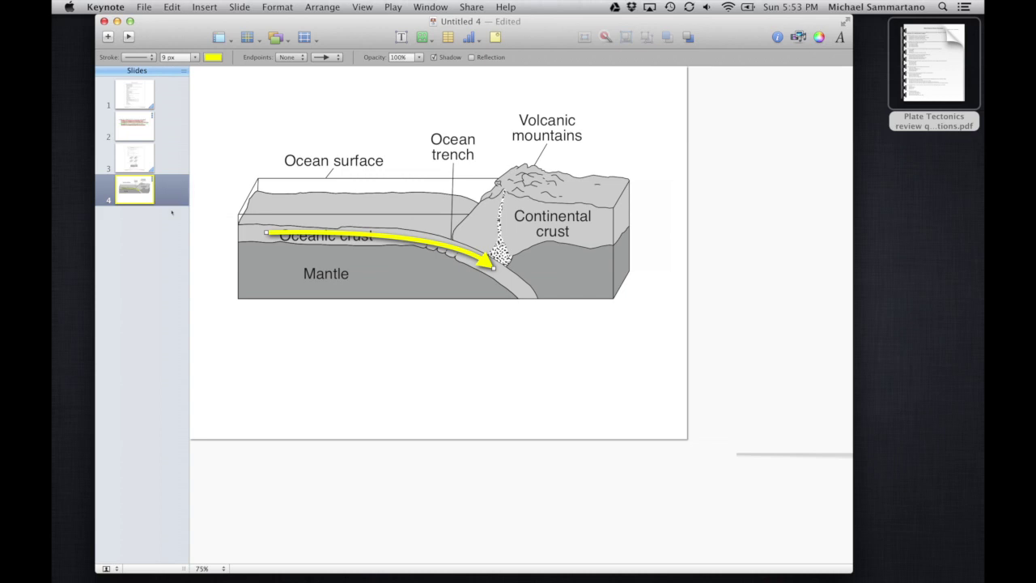
# Step: Add a new slide 5 and delete all its placeholders to leave it blank
pyautogui.click(108, 37)
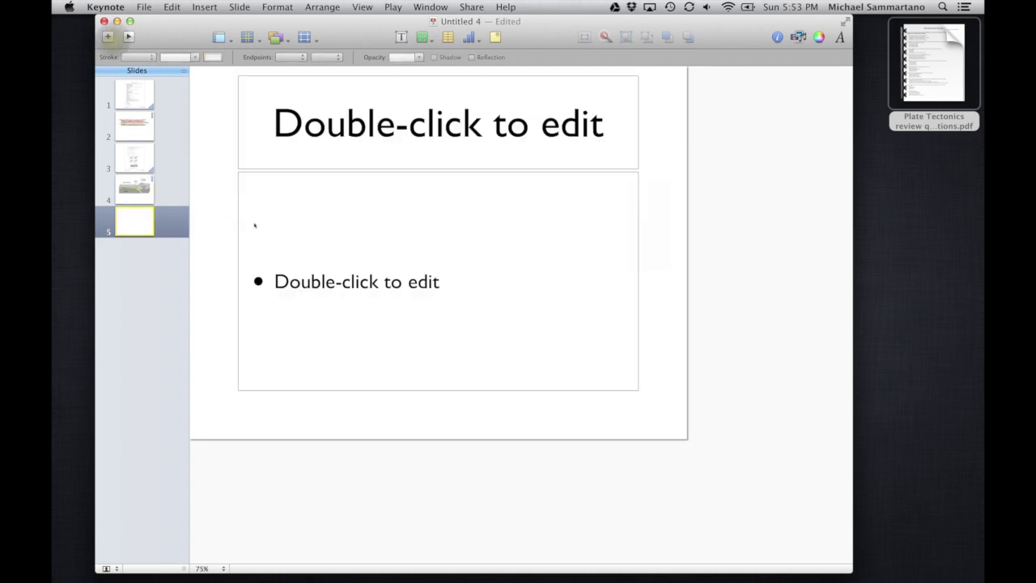
pyautogui.click(256, 225)
pyautogui.press('super+a')
pyautogui.press('Delete')
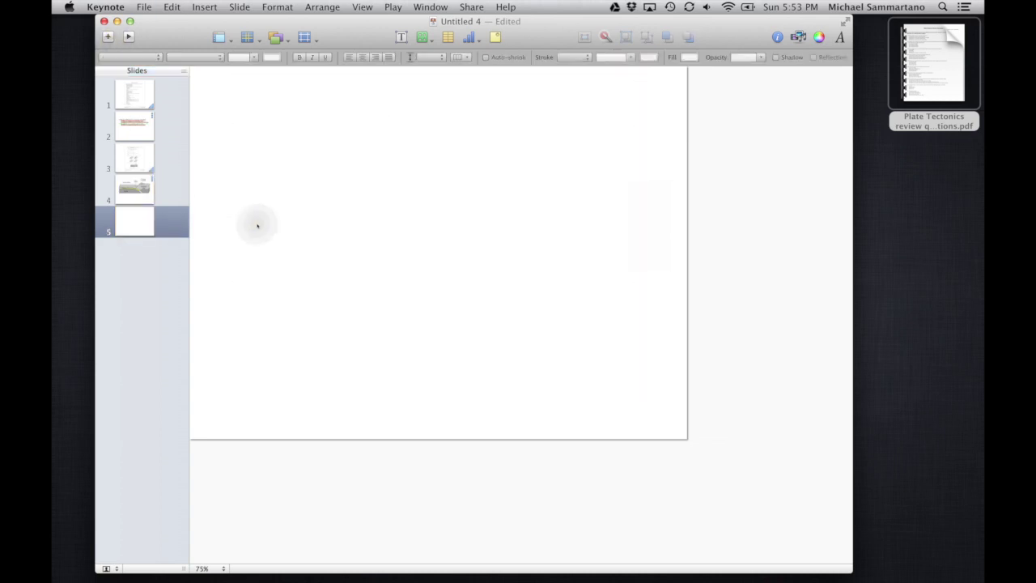
# Step: Place page 3 of the Plate Tectonics review PDF on slide 5 with a shadowed frame, shrunk to fit
pyautogui.click(924, 46)
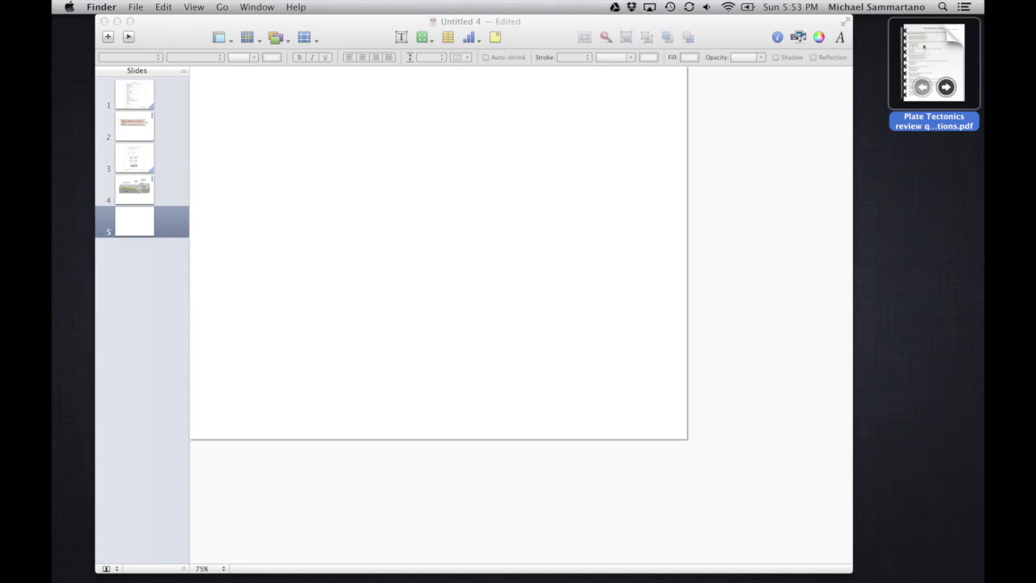
pyautogui.doubleClick(924, 46)
pyautogui.click(142, 410)
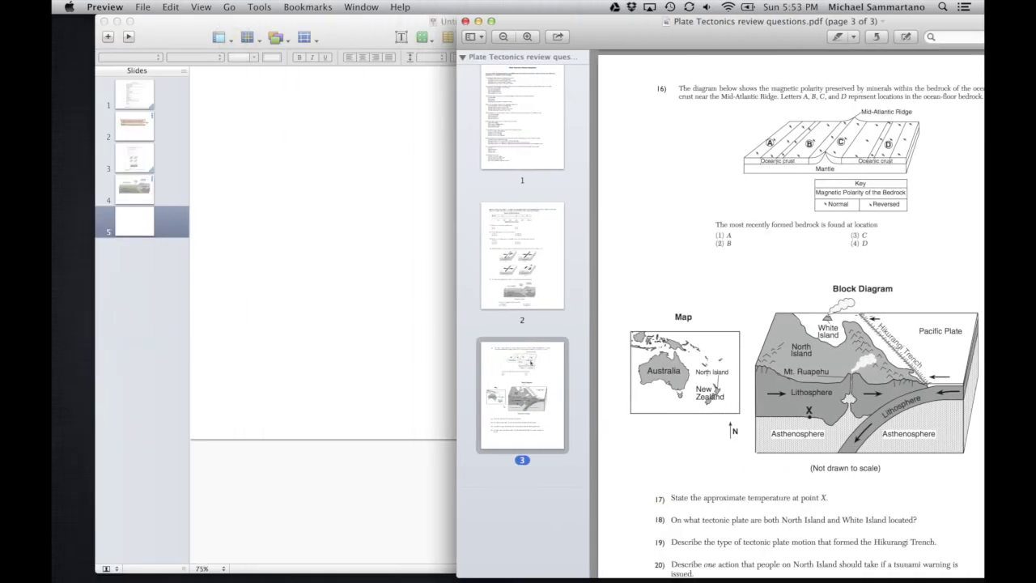
pyautogui.moveTo(527, 359); pyautogui.dragTo(463, 300)
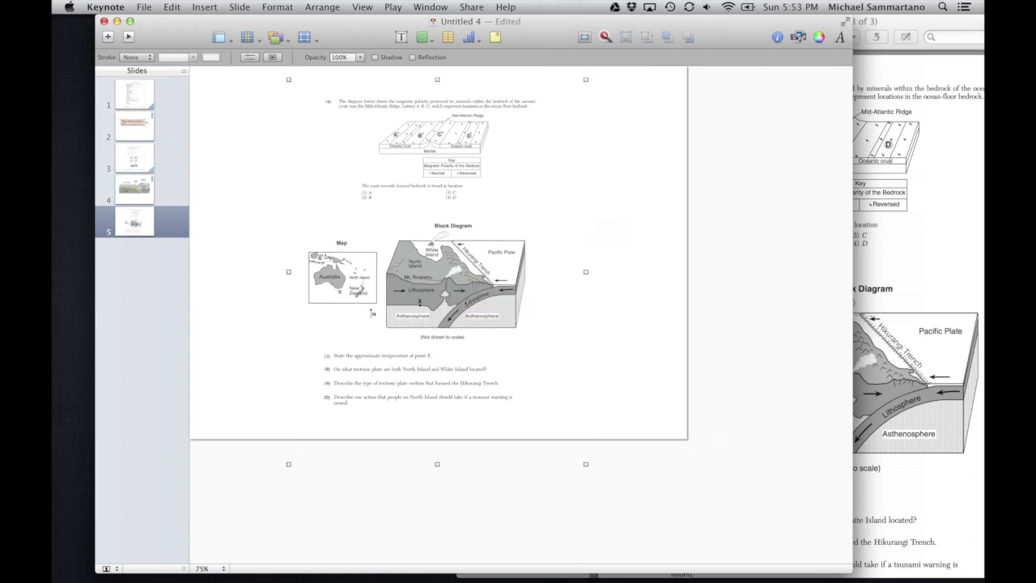
pyautogui.click(138, 57)
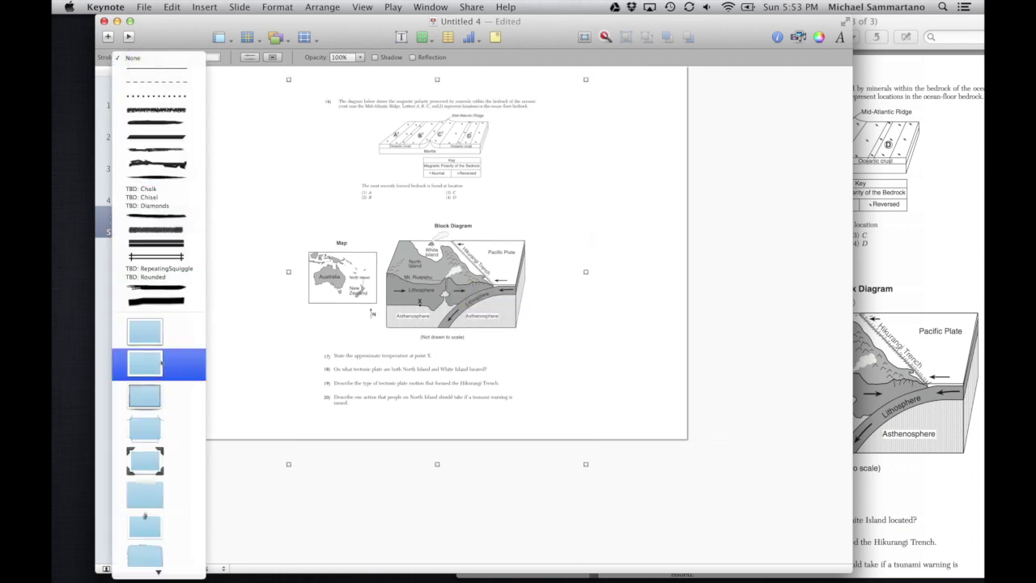
pyautogui.click(159, 366)
pyautogui.moveTo(585, 272); pyautogui.dragTo(484, 250)
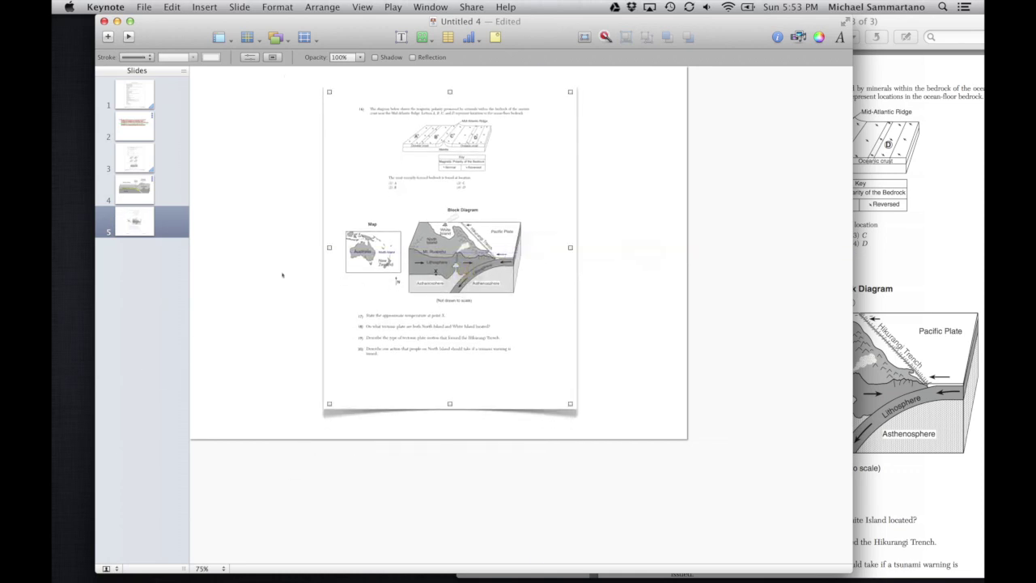
# Step: Duplicate slide 5 as slide 6 and enlarge the page image until the Block Diagram fills it
pyautogui.click(180, 224)
pyautogui.press('super+d')
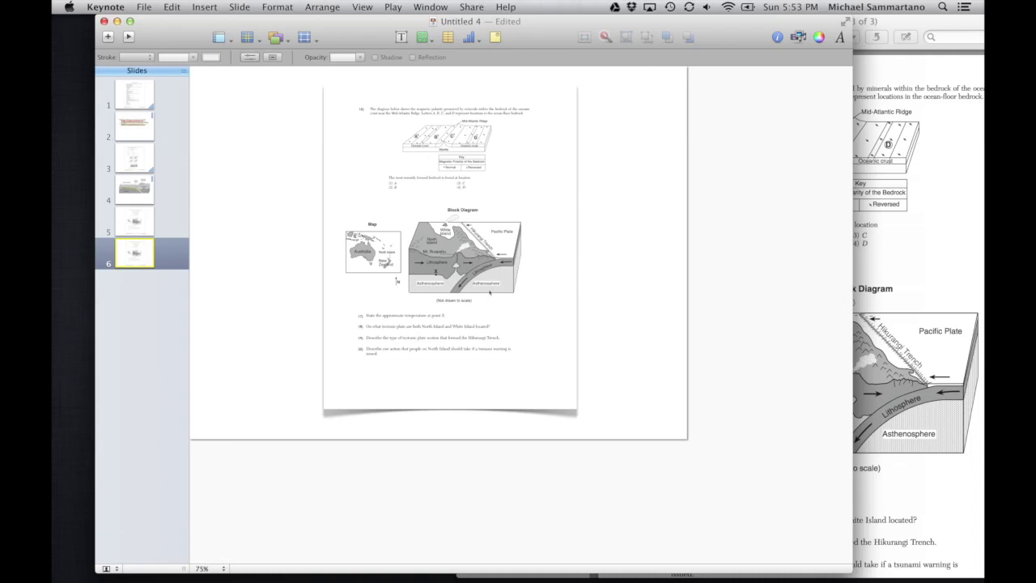
pyautogui.click(491, 279)
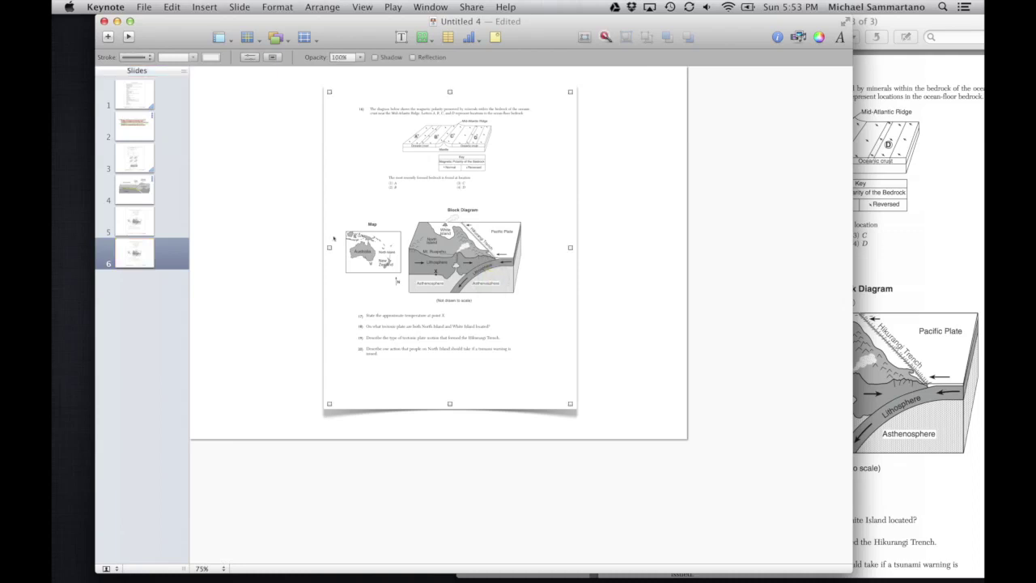
pyautogui.moveTo(330, 247); pyautogui.dragTo(40, 243)
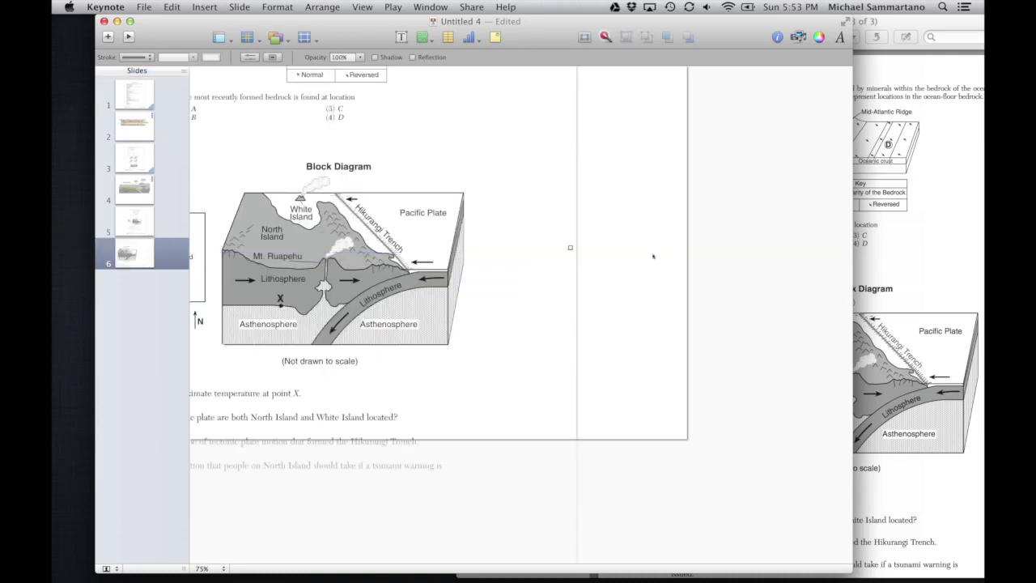
pyautogui.moveTo(571, 247); pyautogui.dragTo(610, 275)
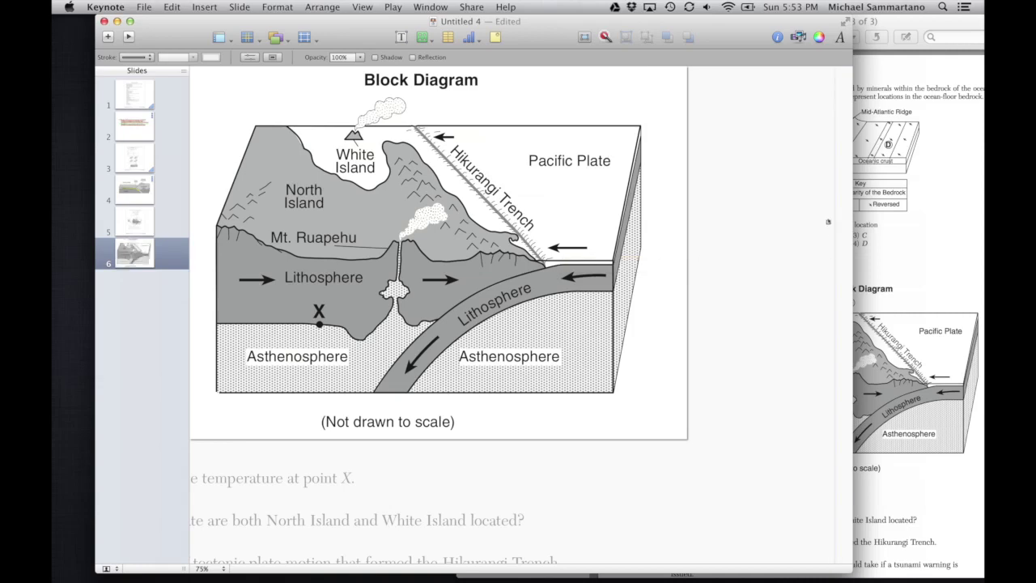
pyautogui.moveTo(829, 221); pyautogui.dragTo(869, 222)
pyautogui.moveTo(594, 278); pyautogui.dragTo(578, 280)
# Step: Check slides 4 and 2, then move slide 6's block diagram image up to fill most of the slide
pyautogui.click(162, 187)
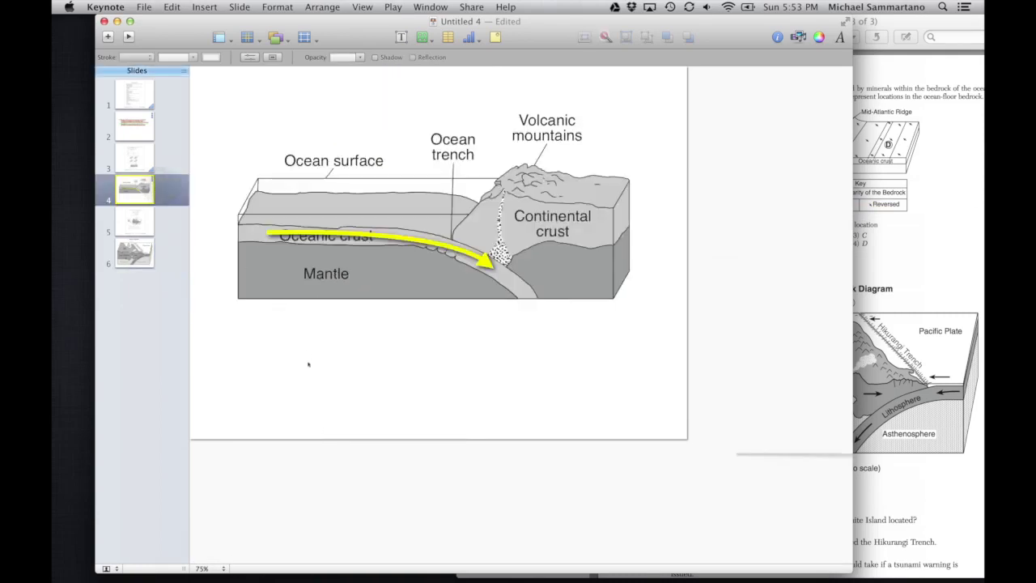
pyautogui.click(308, 363)
pyautogui.click(338, 129)
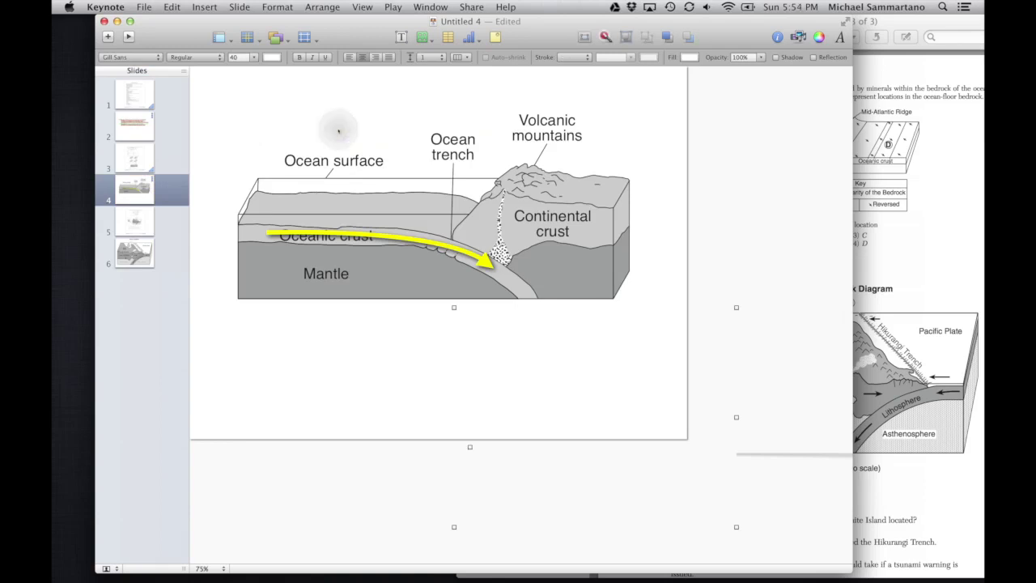
pyautogui.click(347, 106)
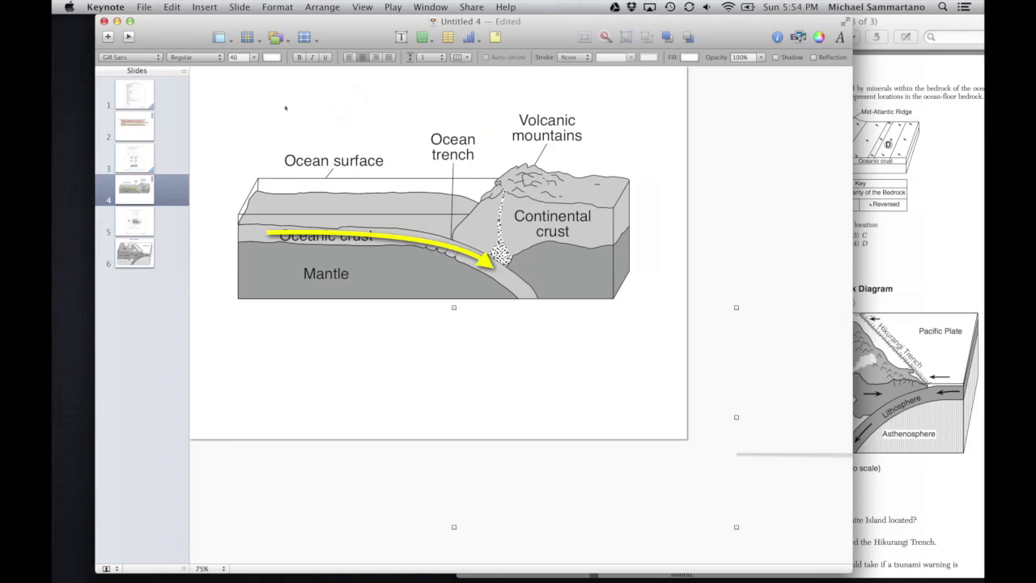
pyautogui.click(166, 122)
pyautogui.click(289, 94)
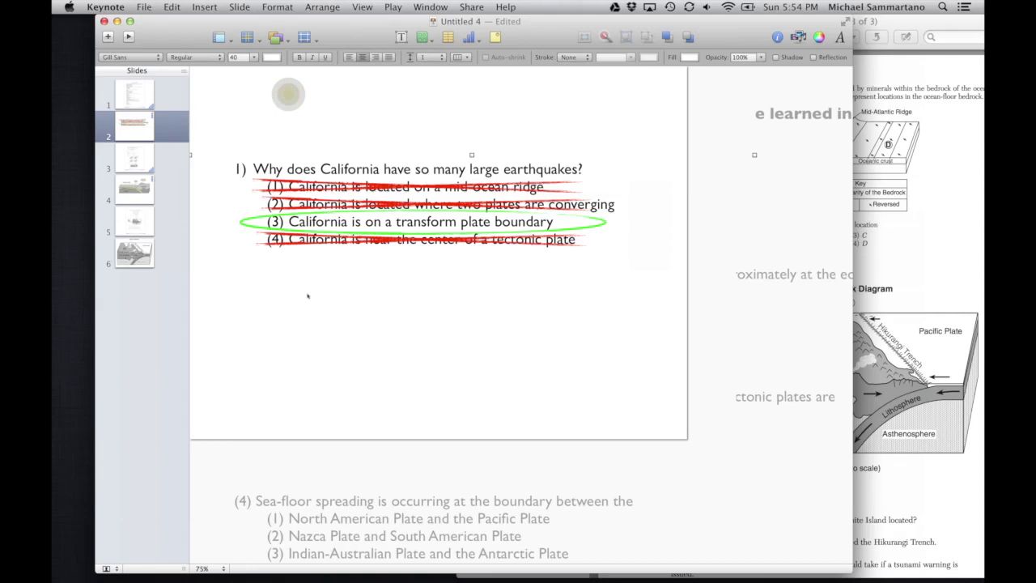
pyautogui.click(305, 346)
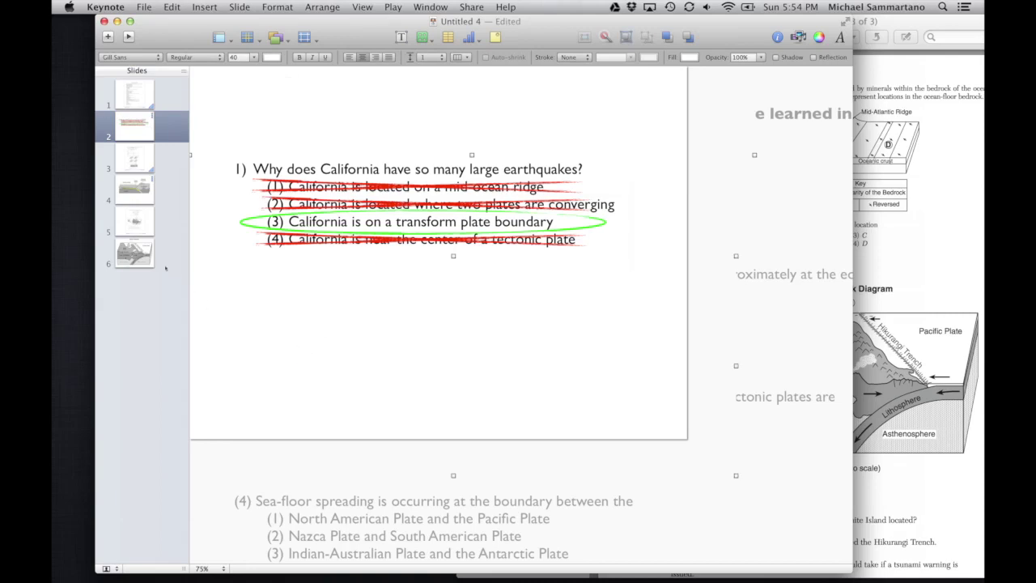
pyautogui.click(165, 267)
pyautogui.moveTo(411, 300); pyautogui.dragTo(419, 100)
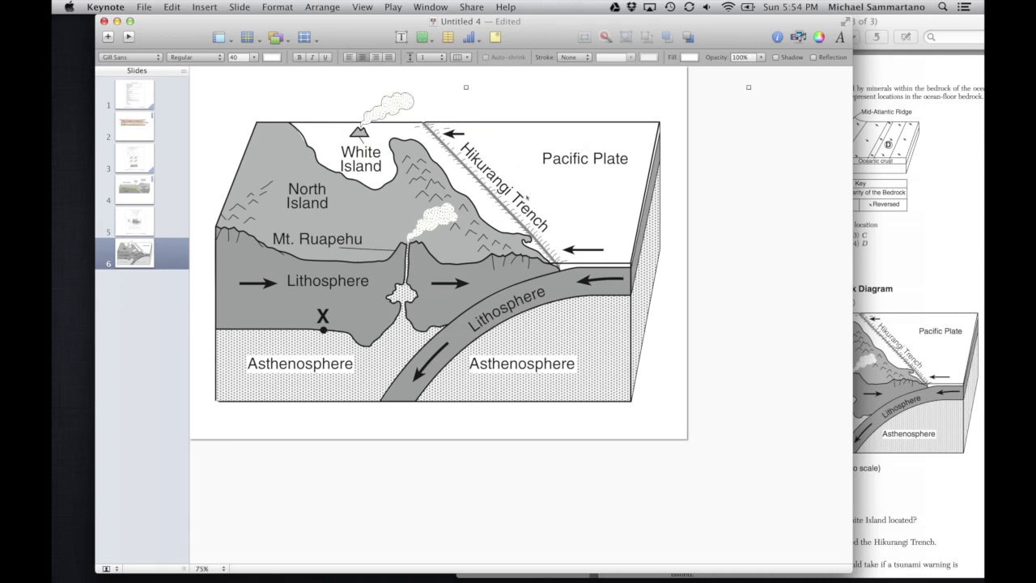
# Step: Insert a square and stretch it into a rectangle covering most of slide 6
pyautogui.click(422, 38)
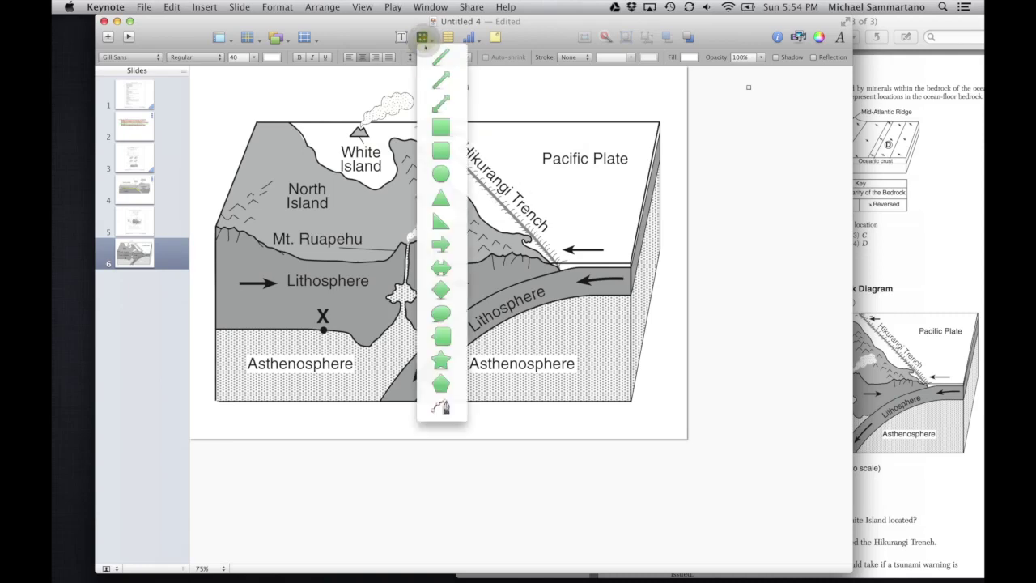
pyautogui.click(437, 127)
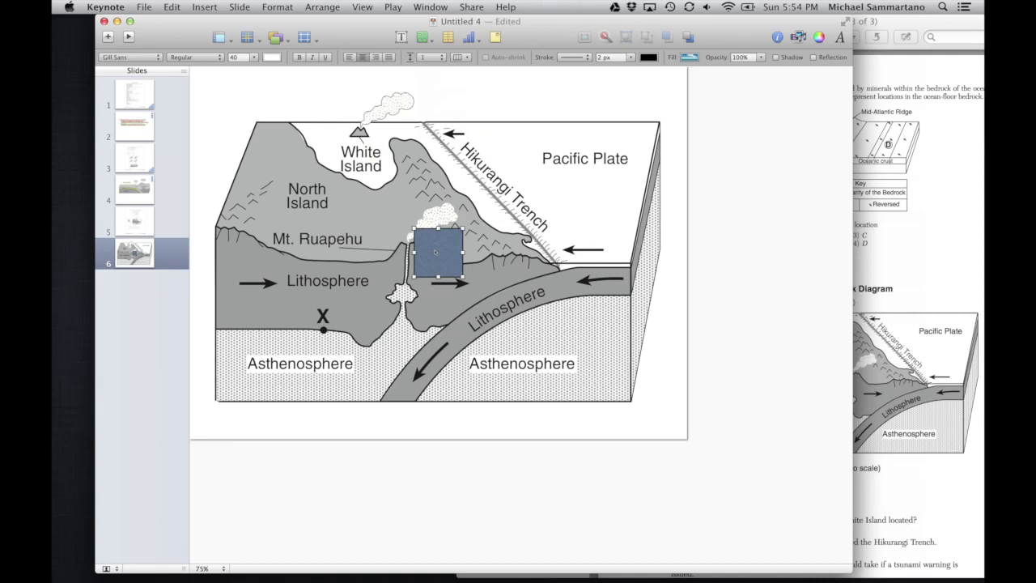
pyautogui.moveTo(434, 250); pyautogui.dragTo(704, 486)
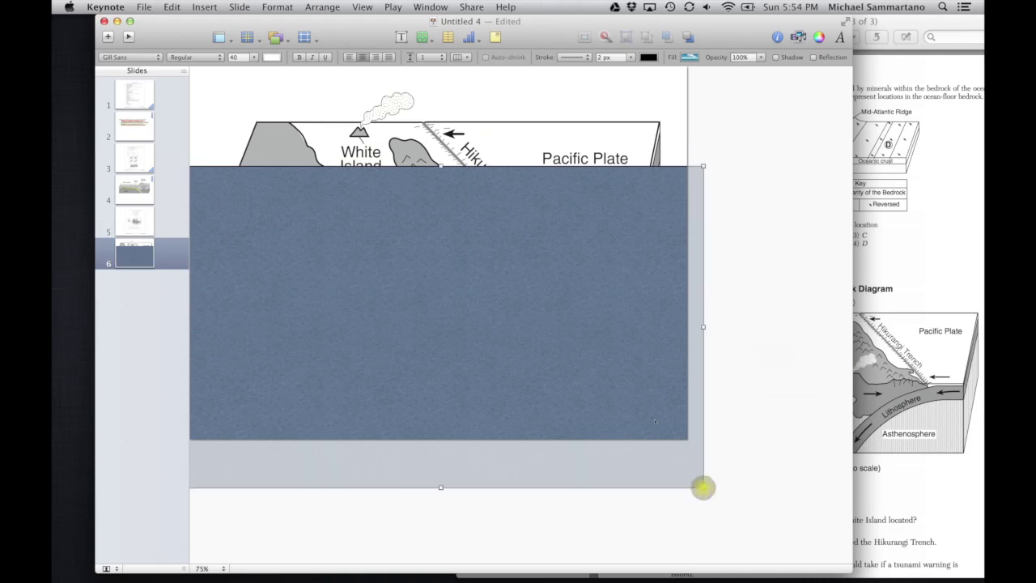
pyautogui.moveTo(659, 411); pyautogui.dragTo(655, 425)
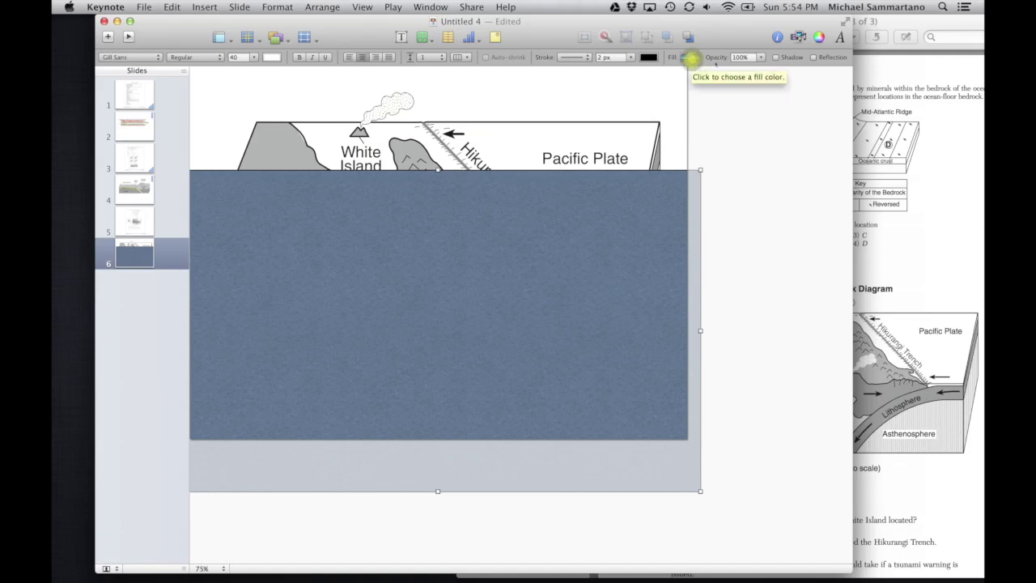
# Step: Make the rectangle black at 70% opacity with no border
pyautogui.click(689, 57)
pyautogui.click(784, 73)
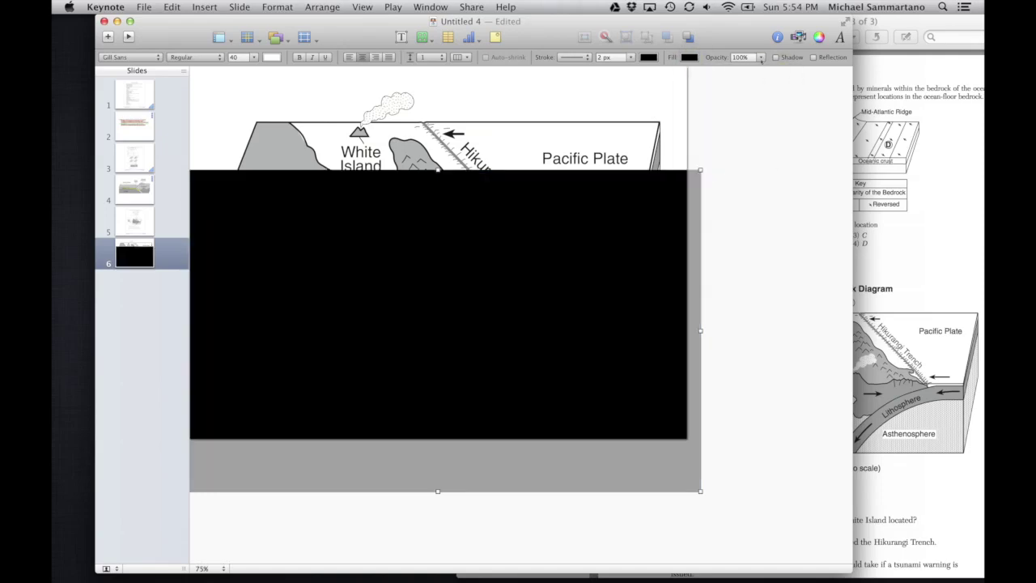
pyautogui.click(759, 58)
pyautogui.click(753, 97)
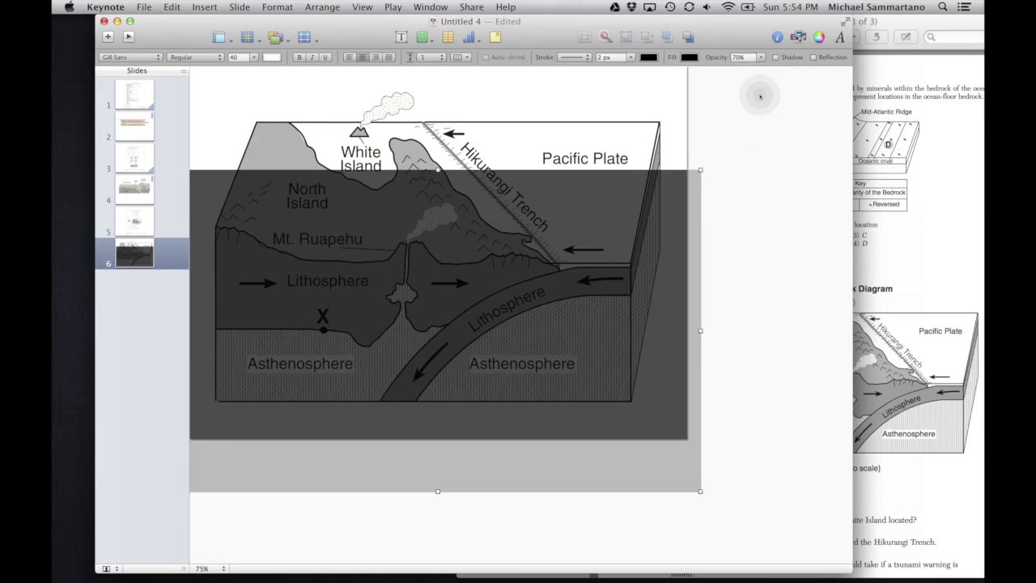
pyautogui.click(585, 58)
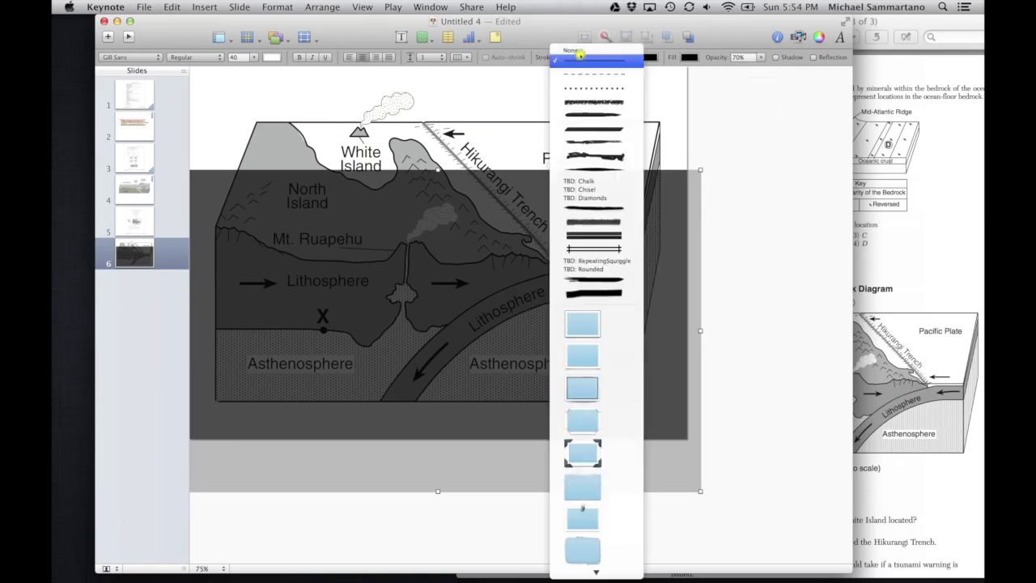
pyautogui.click(578, 42)
pyautogui.click(778, 204)
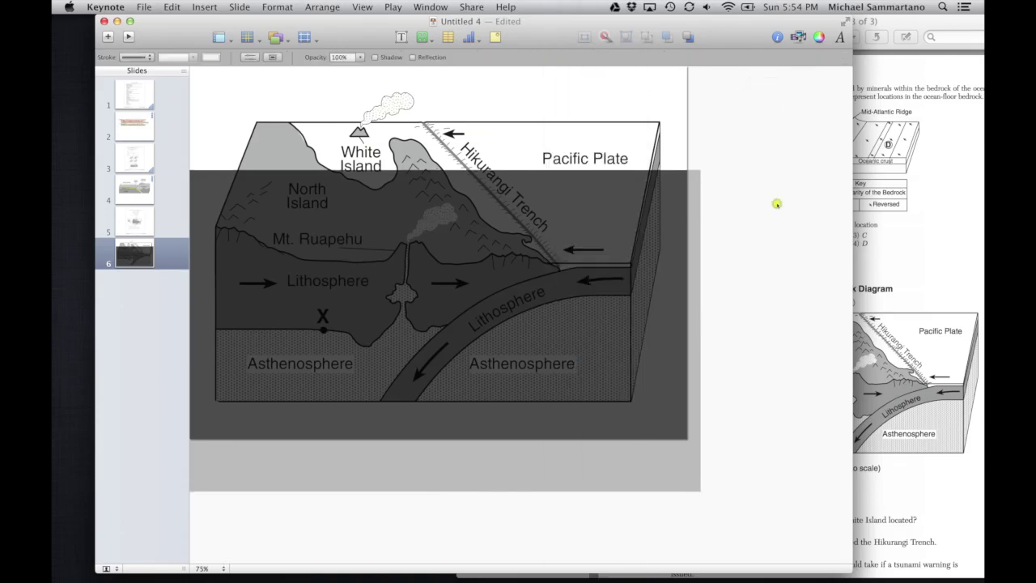
# Step: Arrange a copy of the dark rectangle to cover the top strip of the diagram
pyautogui.click(620, 262)
pyautogui.moveTo(624, 304); pyautogui.dragTo(464, 154)
pyautogui.moveTo(454, 211); pyautogui.dragTo(464, 114)
pyautogui.click(464, 246)
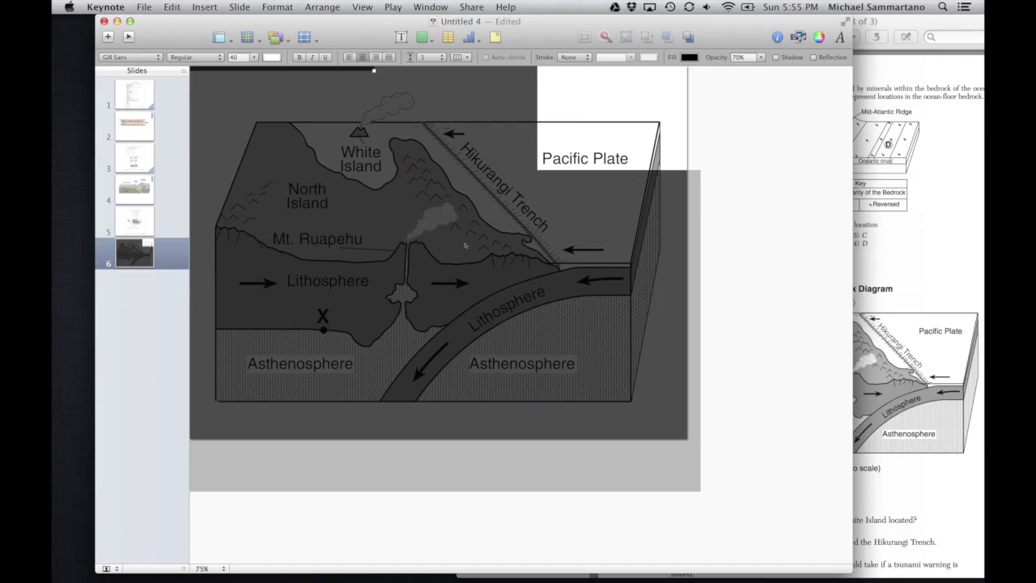
pyautogui.press('super+z')
pyautogui.press('super+z')
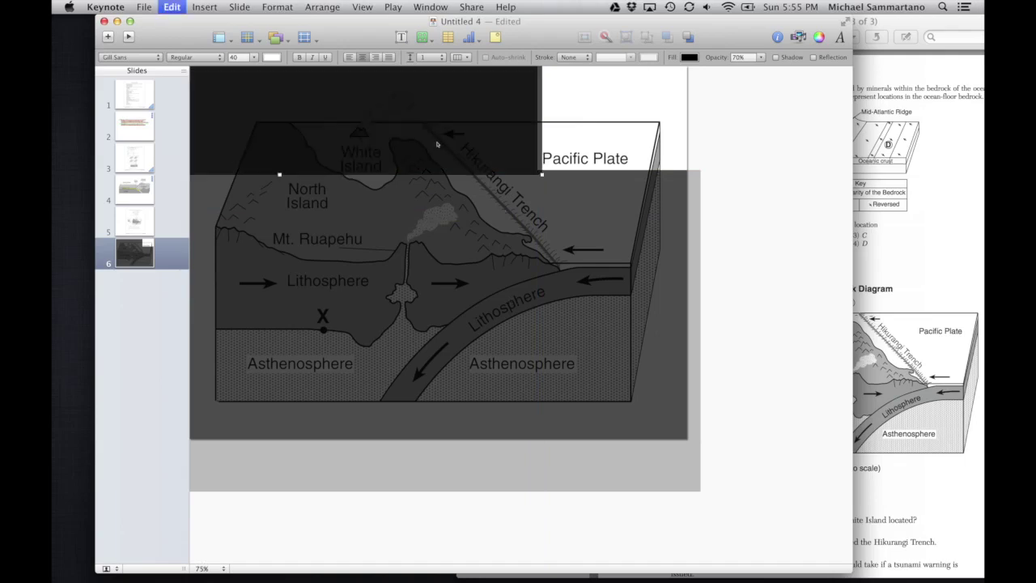
pyautogui.moveTo(409, 120); pyautogui.dragTo(632, 95)
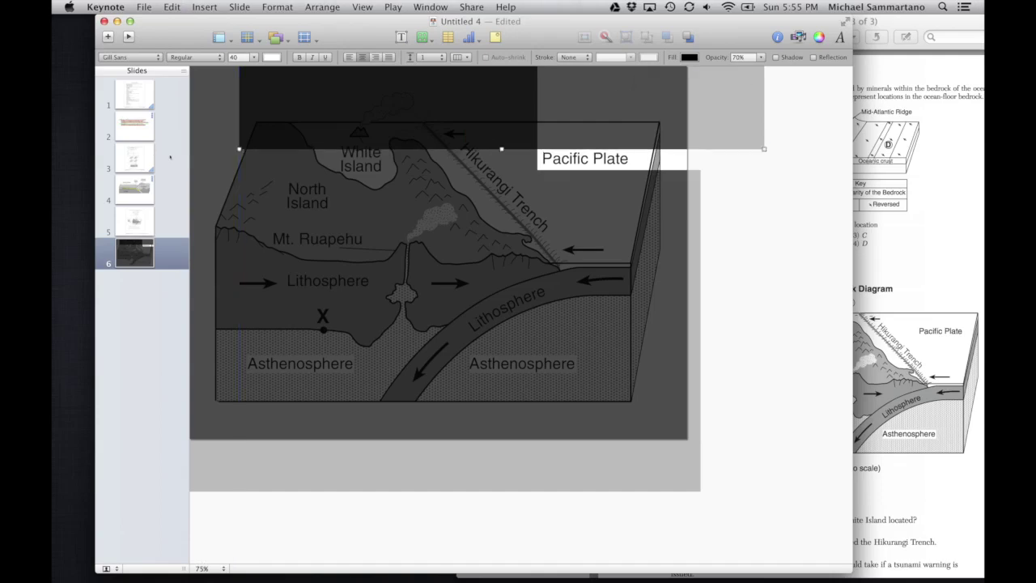
pyautogui.moveTo(239, 149); pyautogui.dragTo(538, 146)
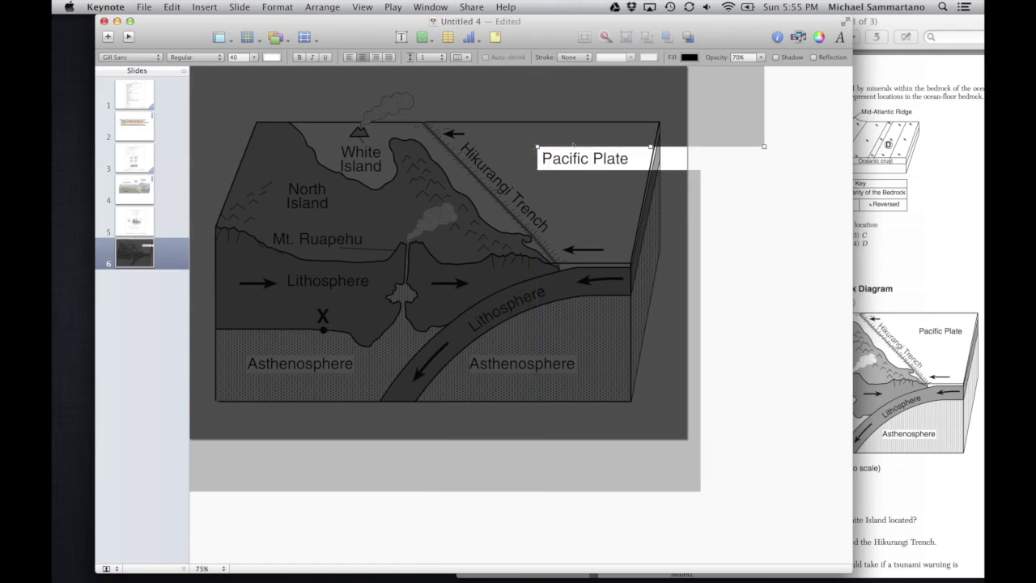
# Step: Shrink another dark piece into a thin bar placed beside the Pacific Plate label
pyautogui.moveTo(665, 101); pyautogui.dragTo(592, 332)
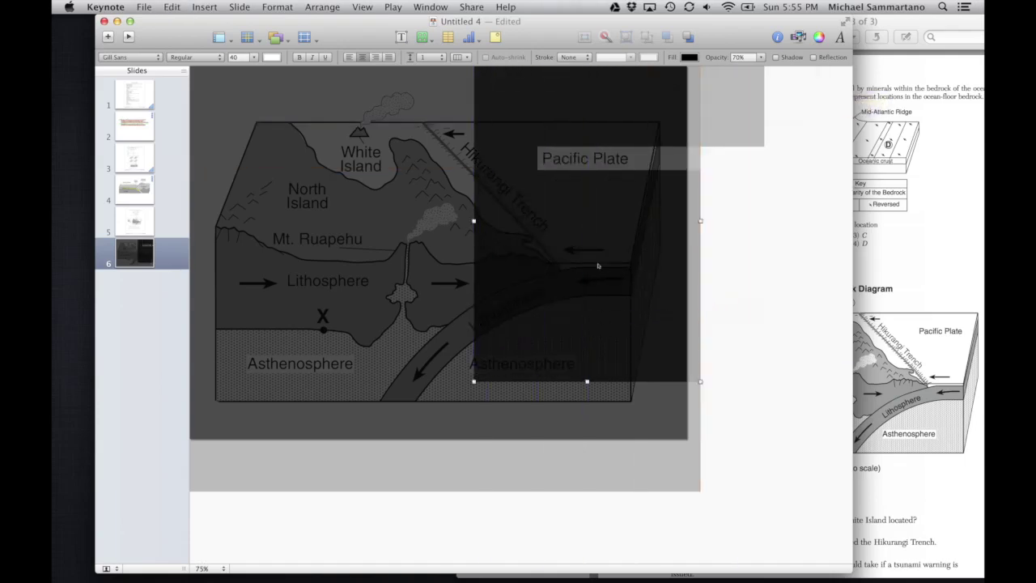
pyautogui.moveTo(598, 266); pyautogui.dragTo(612, 353)
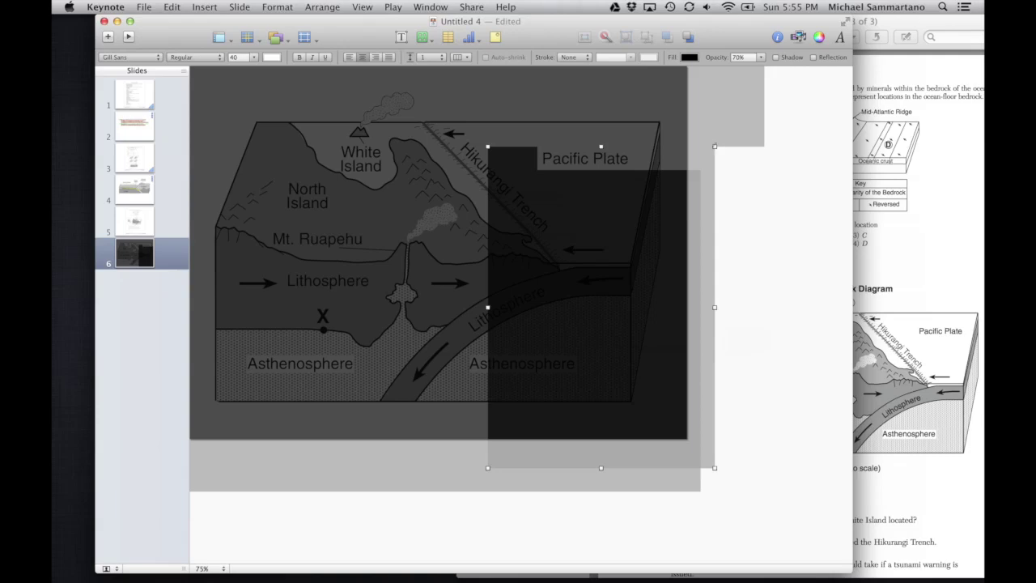
pyautogui.moveTo(715, 147); pyautogui.dragTo(652, 438)
pyautogui.moveTo(545, 456); pyautogui.dragTo(720, 170)
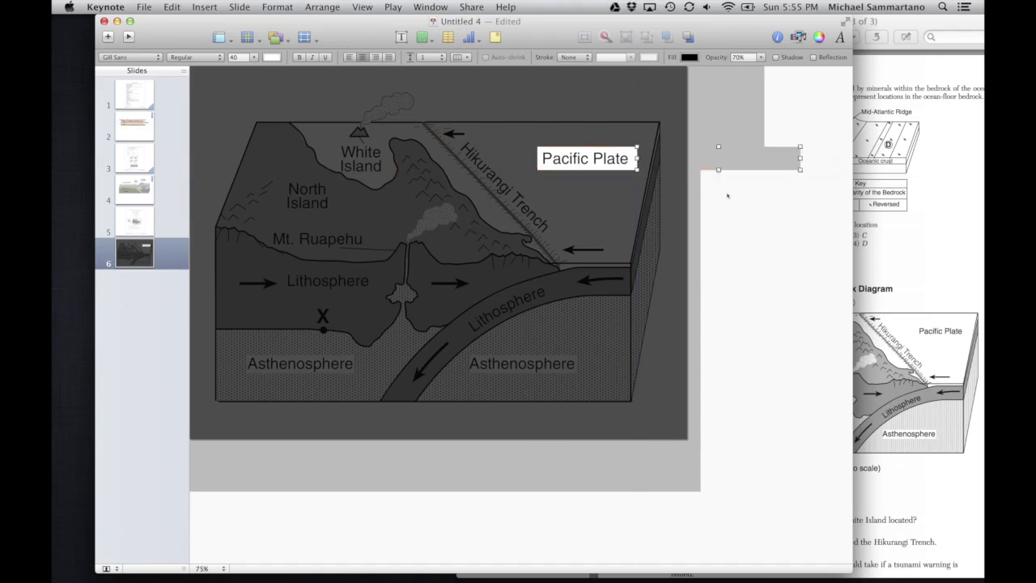
pyautogui.click(728, 193)
pyautogui.click(717, 162)
pyautogui.press('Left')
pyautogui.click(733, 242)
# Step: Group the dark overlay pieces together with the Pacific Plate label
pyautogui.click(637, 280)
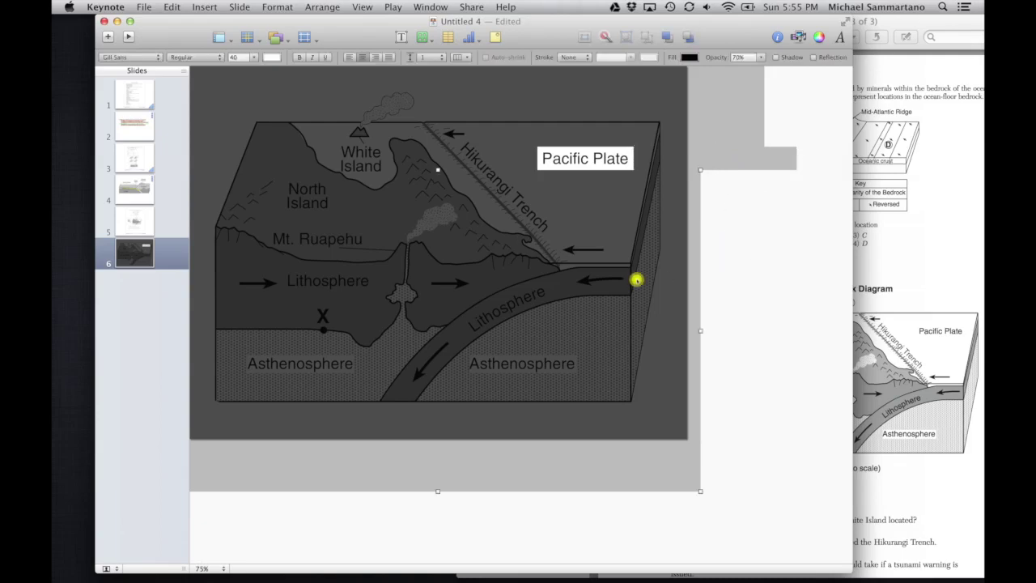
pyautogui.keyDown('shift'); pyautogui.click(418, 117); pyautogui.keyUp('shift')
pyautogui.keyDown('shift'); pyautogui.click(698, 111); pyautogui.keyUp('shift')
pyautogui.keyDown('shift'); pyautogui.click(717, 162); pyautogui.keyUp('shift')
pyautogui.press('super+alt+g')
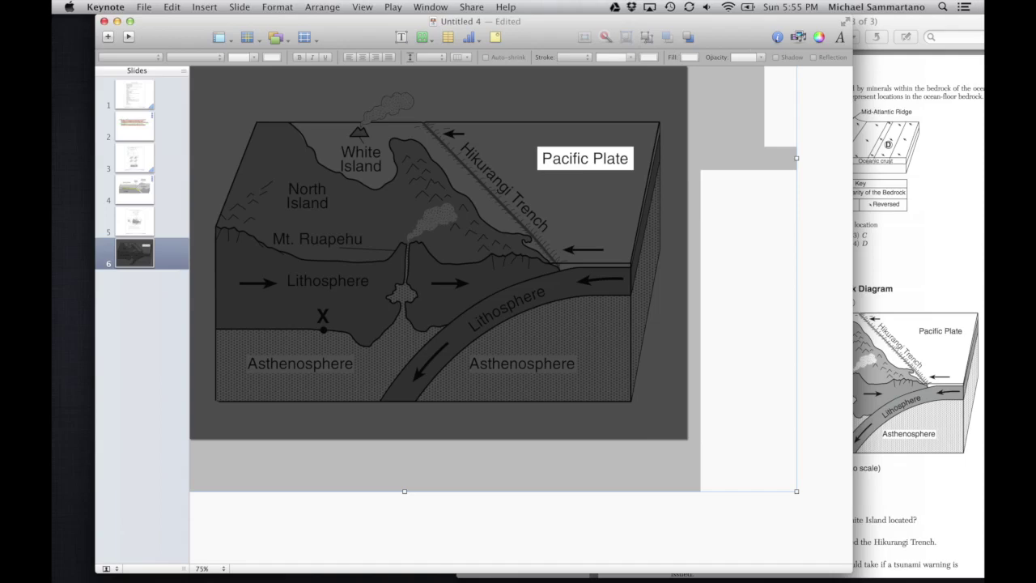
# Step: Give the overlay group a Dissolve build-in and a shortened 0.50 s Dissolve build-out
pyautogui.click(778, 36)
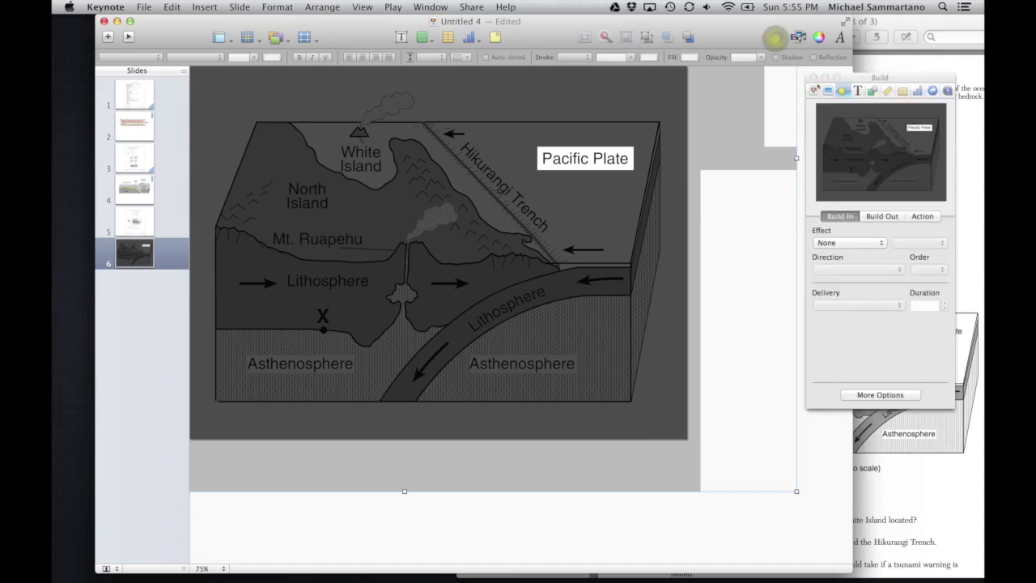
pyautogui.click(856, 243)
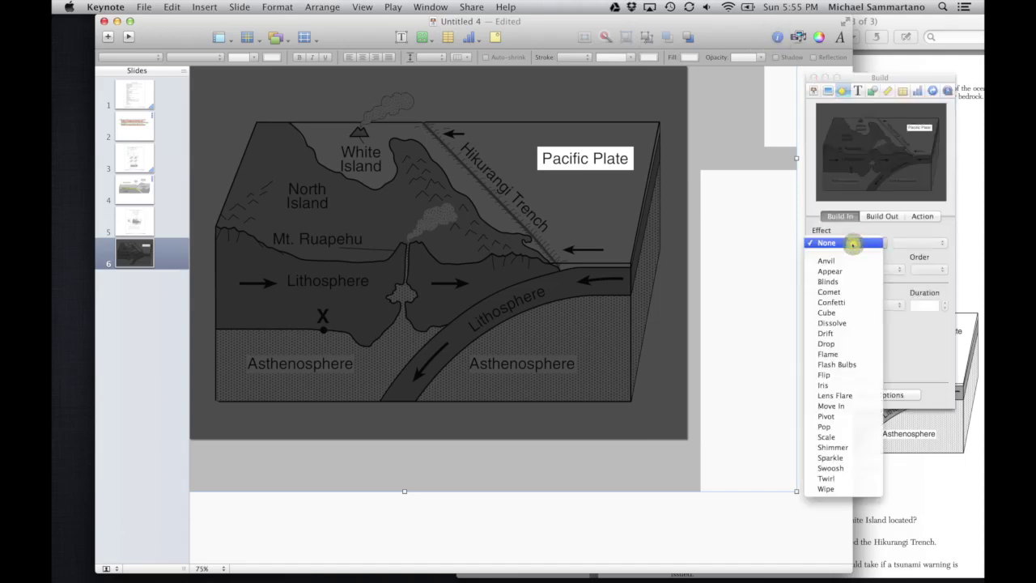
pyautogui.click(850, 323)
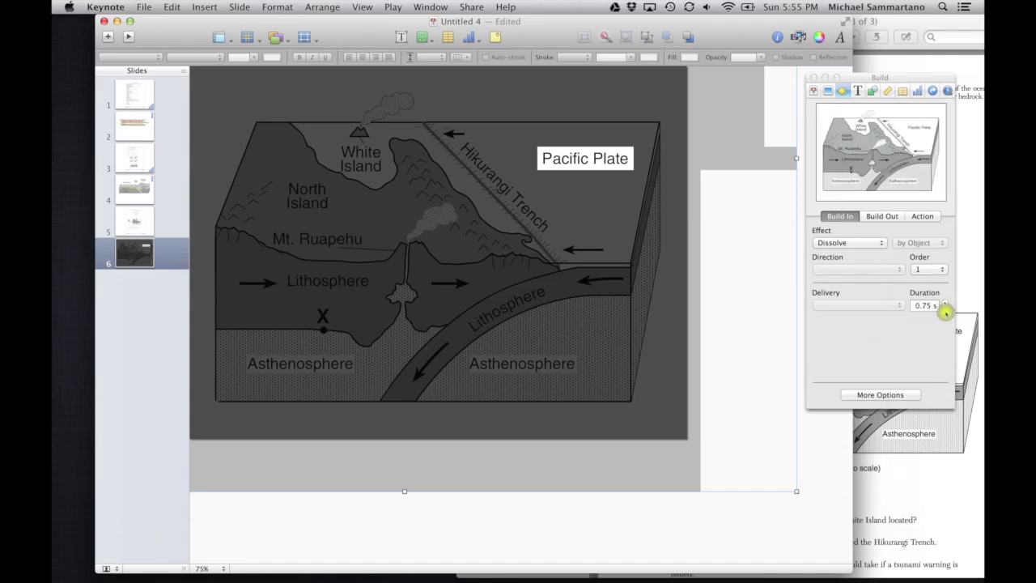
pyautogui.click(874, 217)
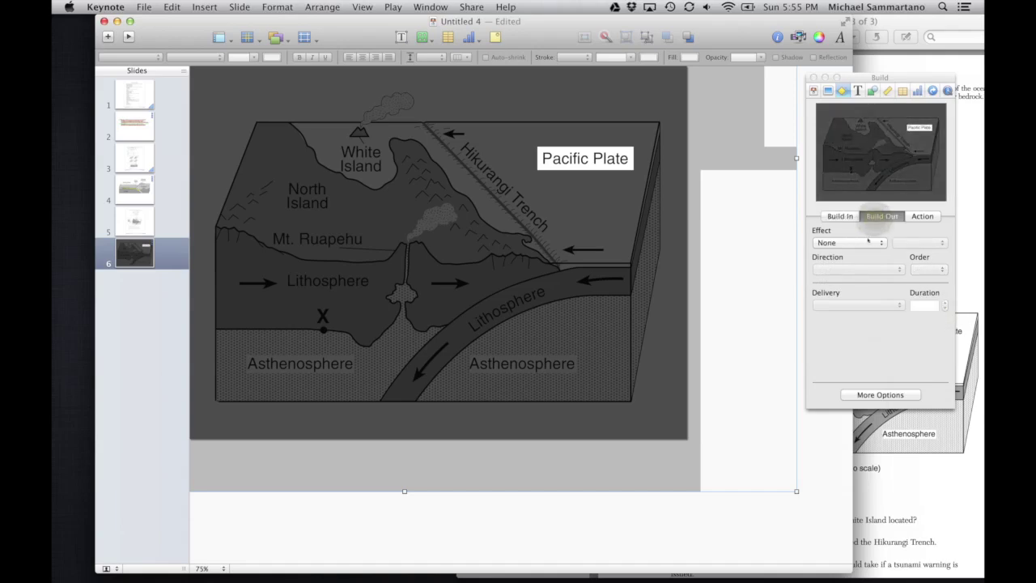
pyautogui.click(864, 243)
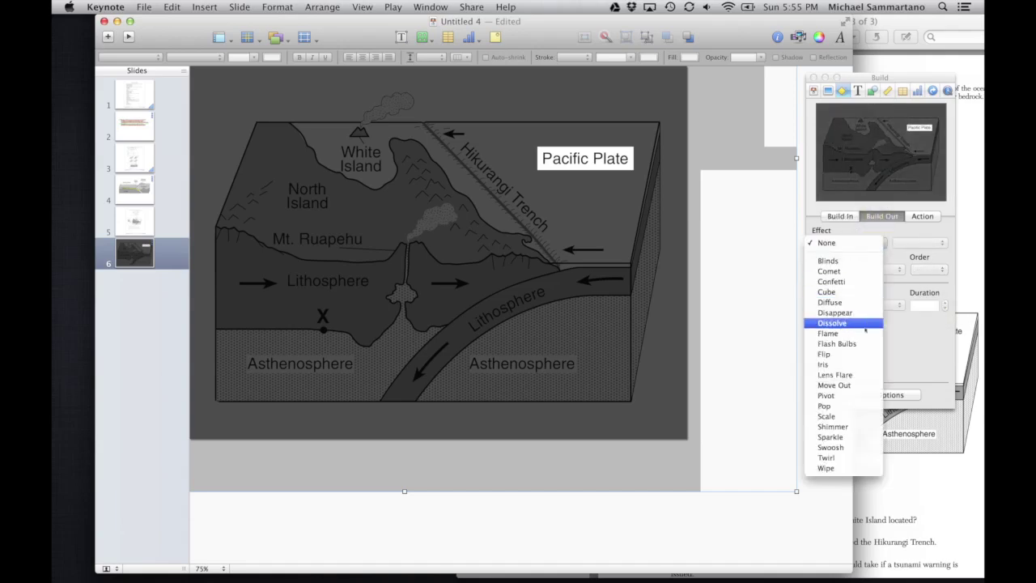
pyautogui.click(865, 325)
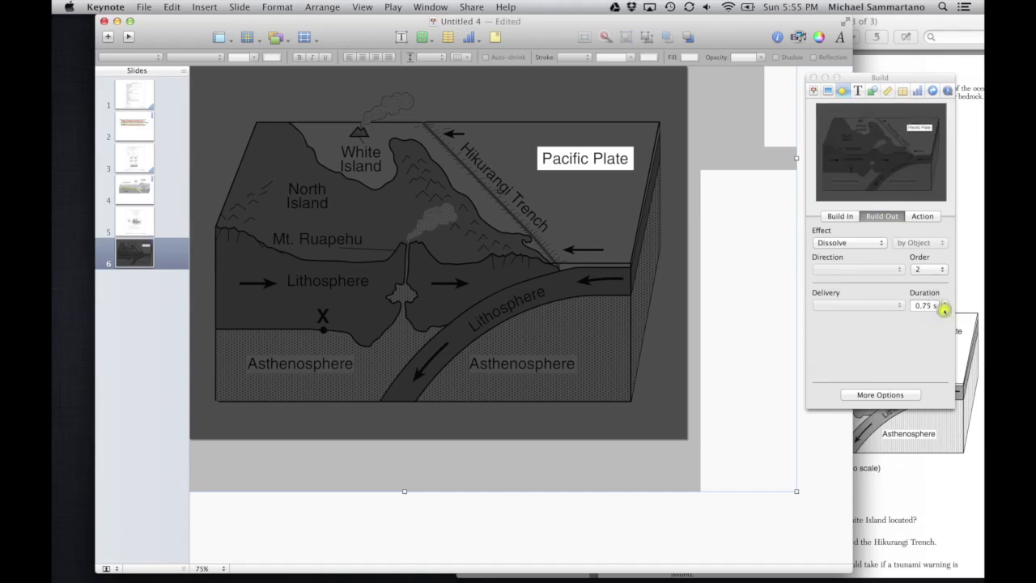
pyautogui.click(945, 309)
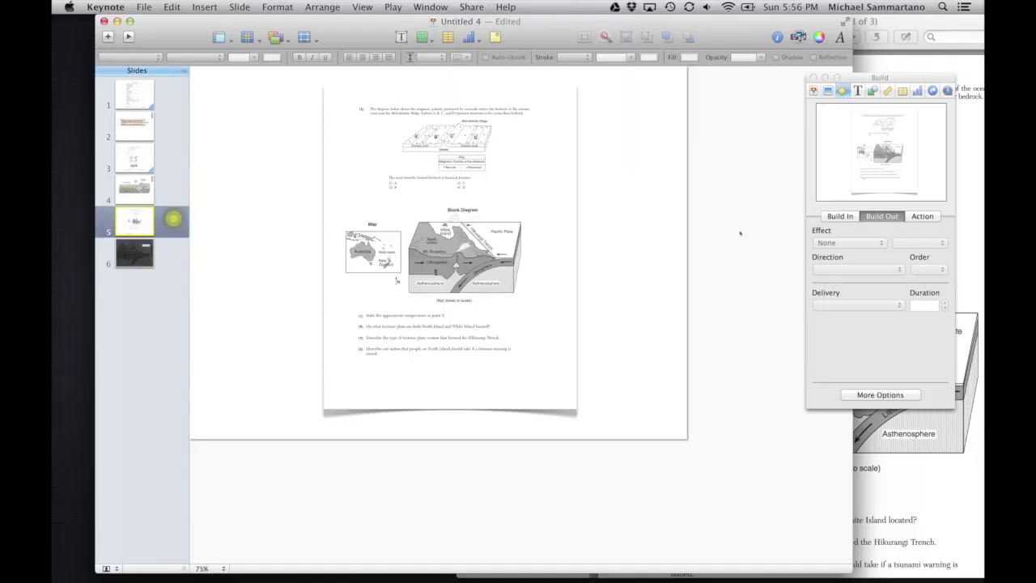
# Step: Give slide 5 a 1.00 s Magic Move transition
pyautogui.click(828, 91)
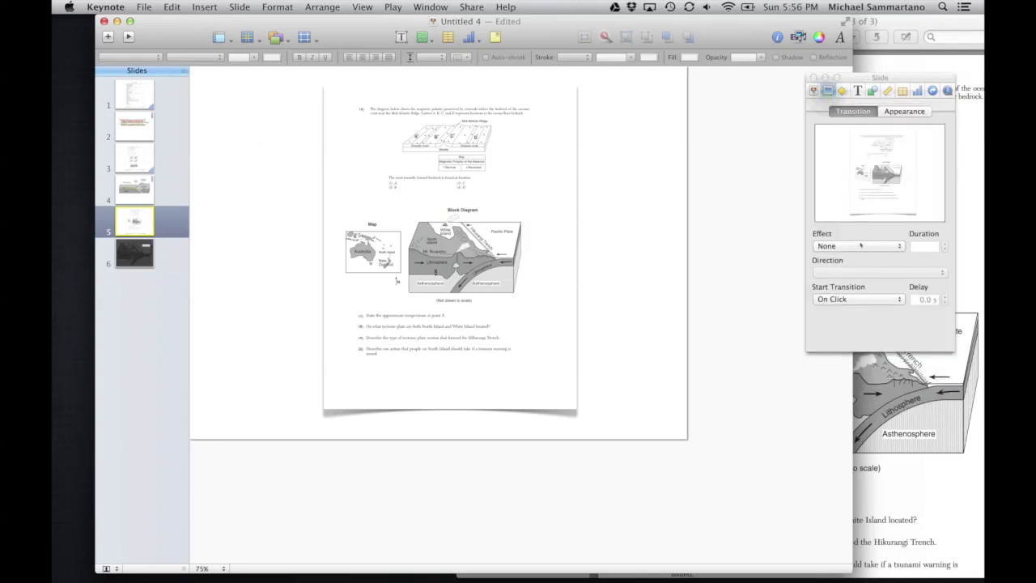
pyautogui.click(860, 246)
pyautogui.click(860, 274)
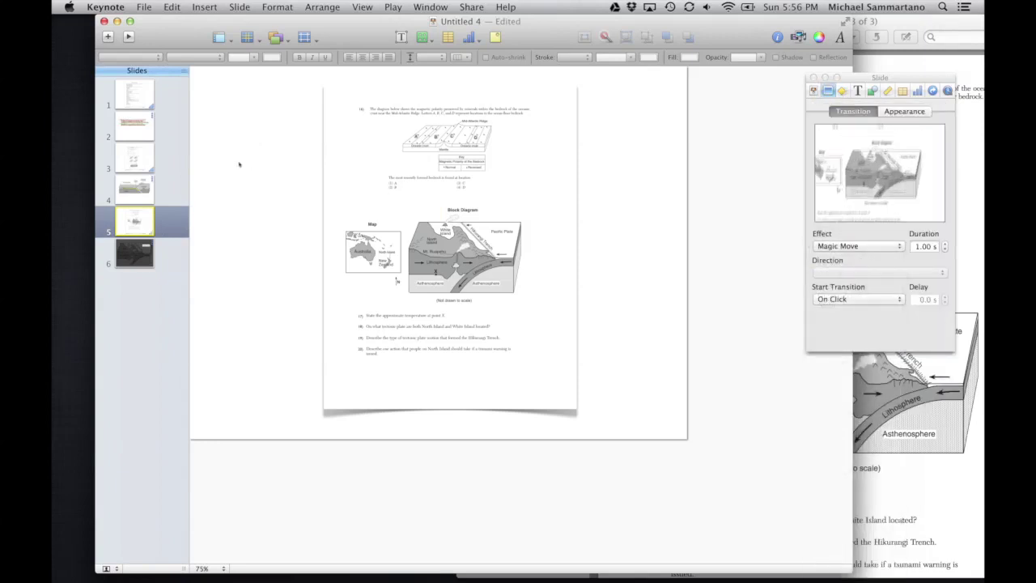